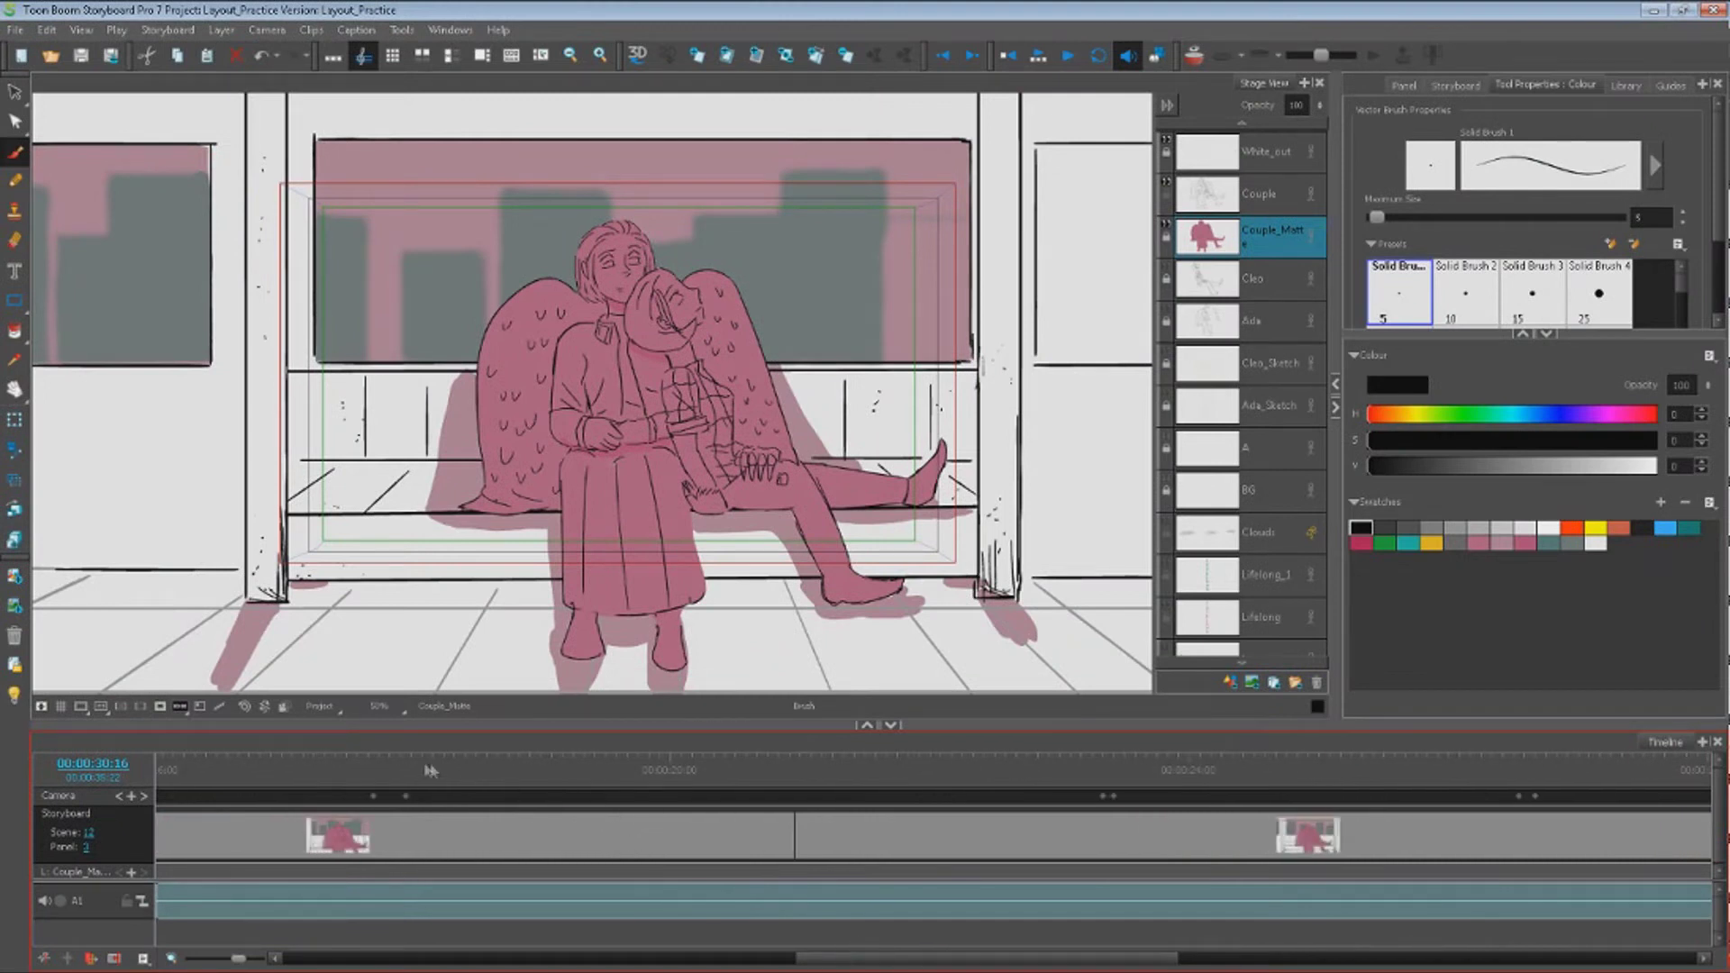
# Scrub along the timeline to the last panel of the couple sitting on the bench and review it
pyautogui.click(421, 764)
pyautogui.moveTo(422, 763); pyautogui.dragTo(674, 764)
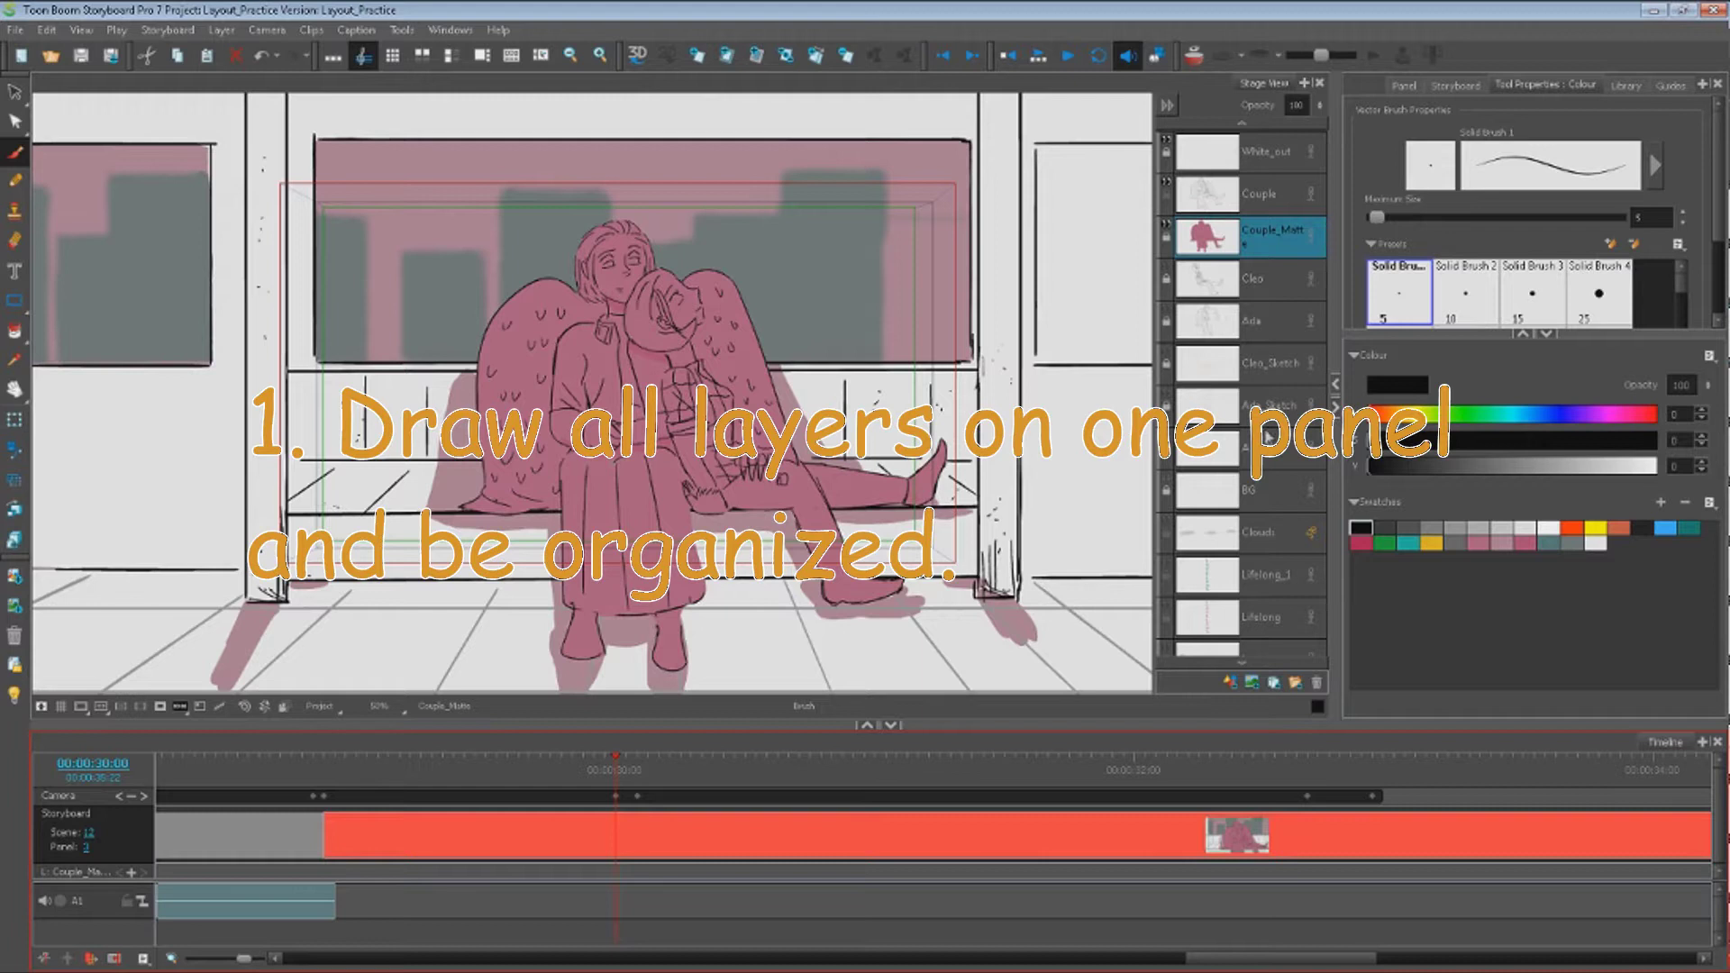
pyautogui.scroll(-1, 711, 838)
pyautogui.click(498, 840)
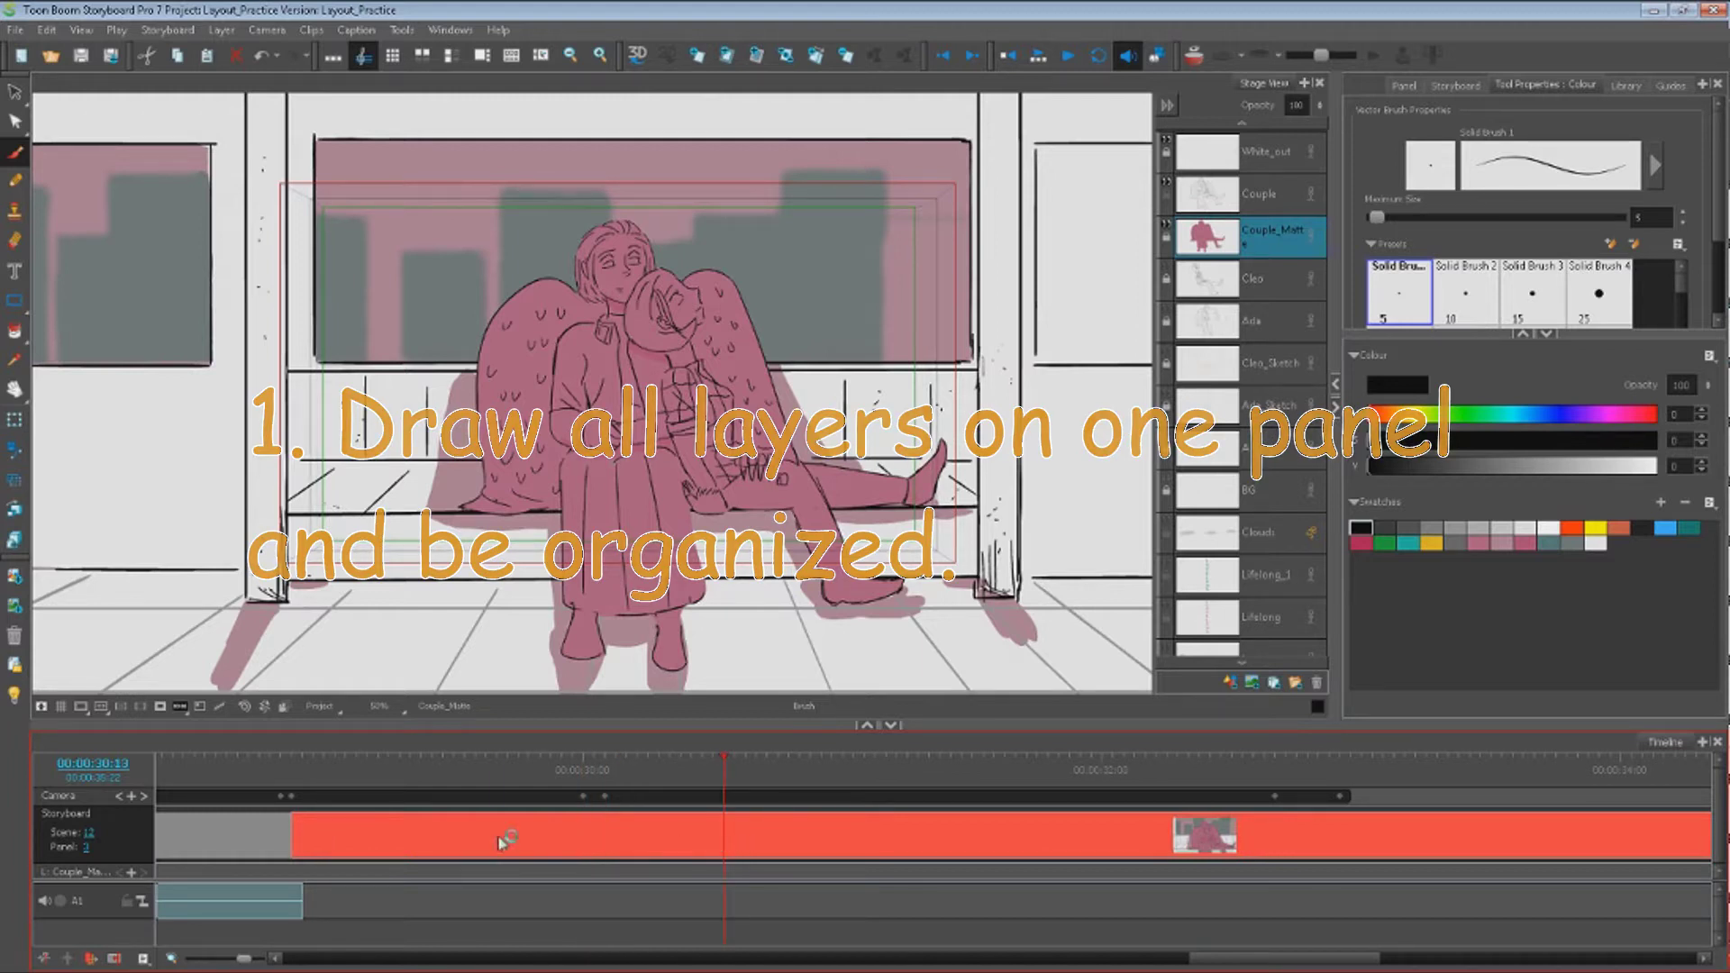
pyautogui.hscroll(-1, 710, 838)
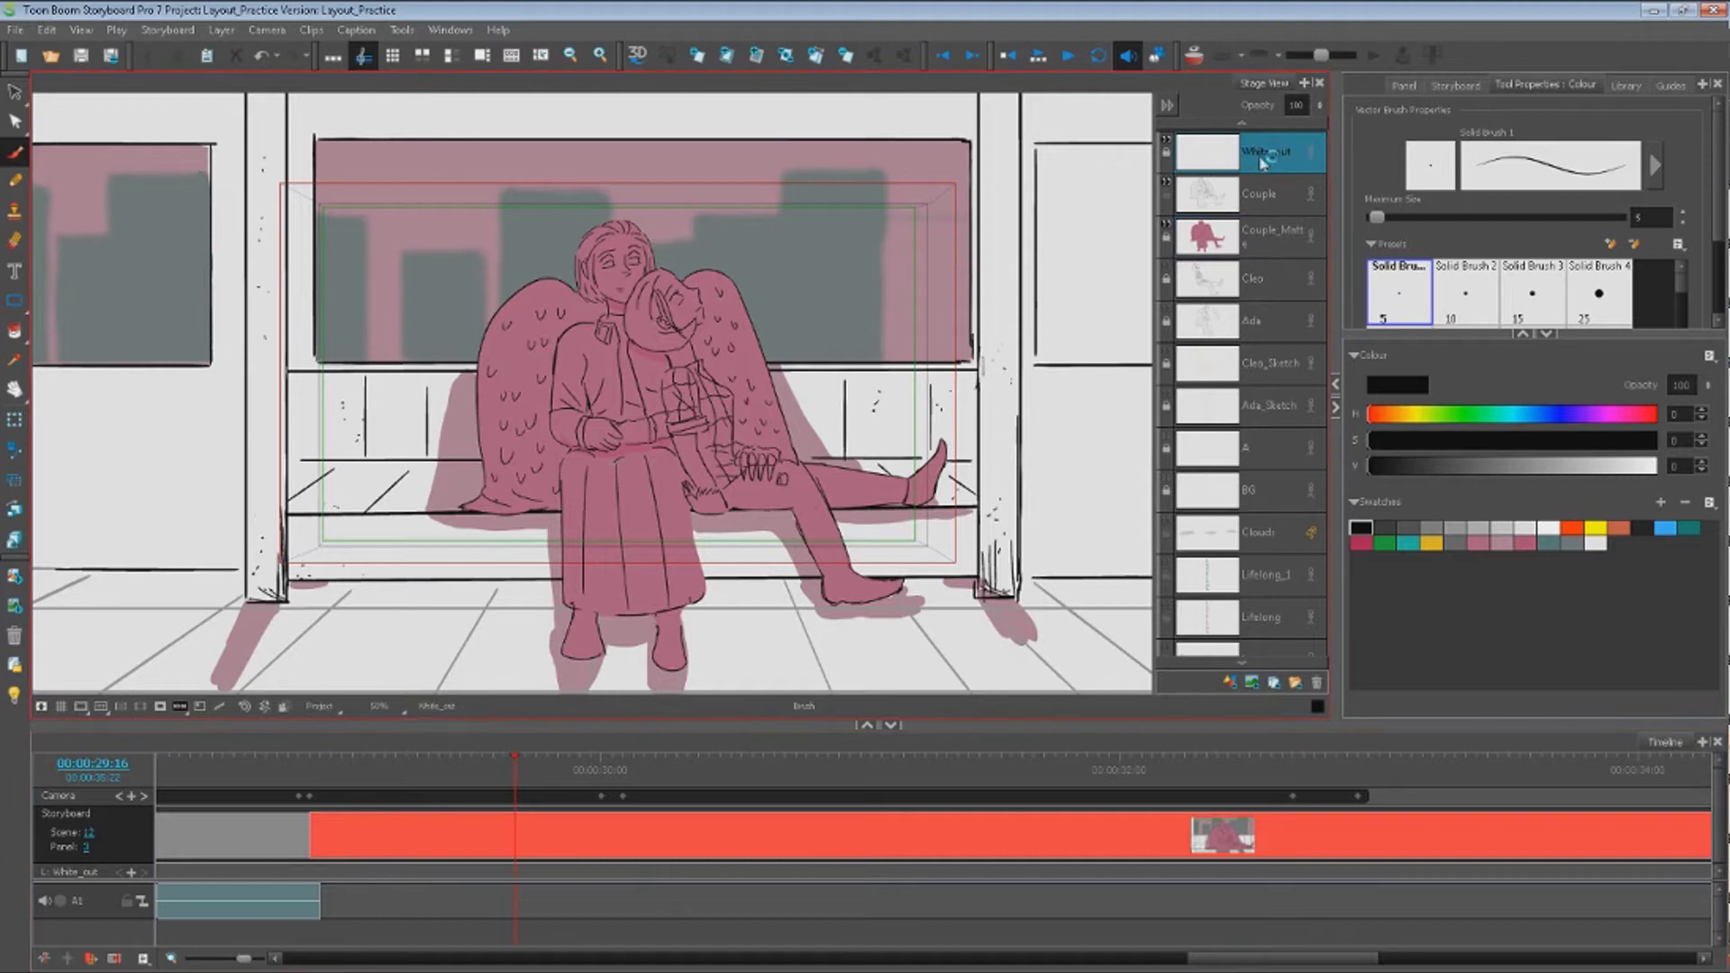
# Toggle the visibility of the Couple and Couple_Matte layers off and on to check what each contains
pyautogui.click(1261, 200)
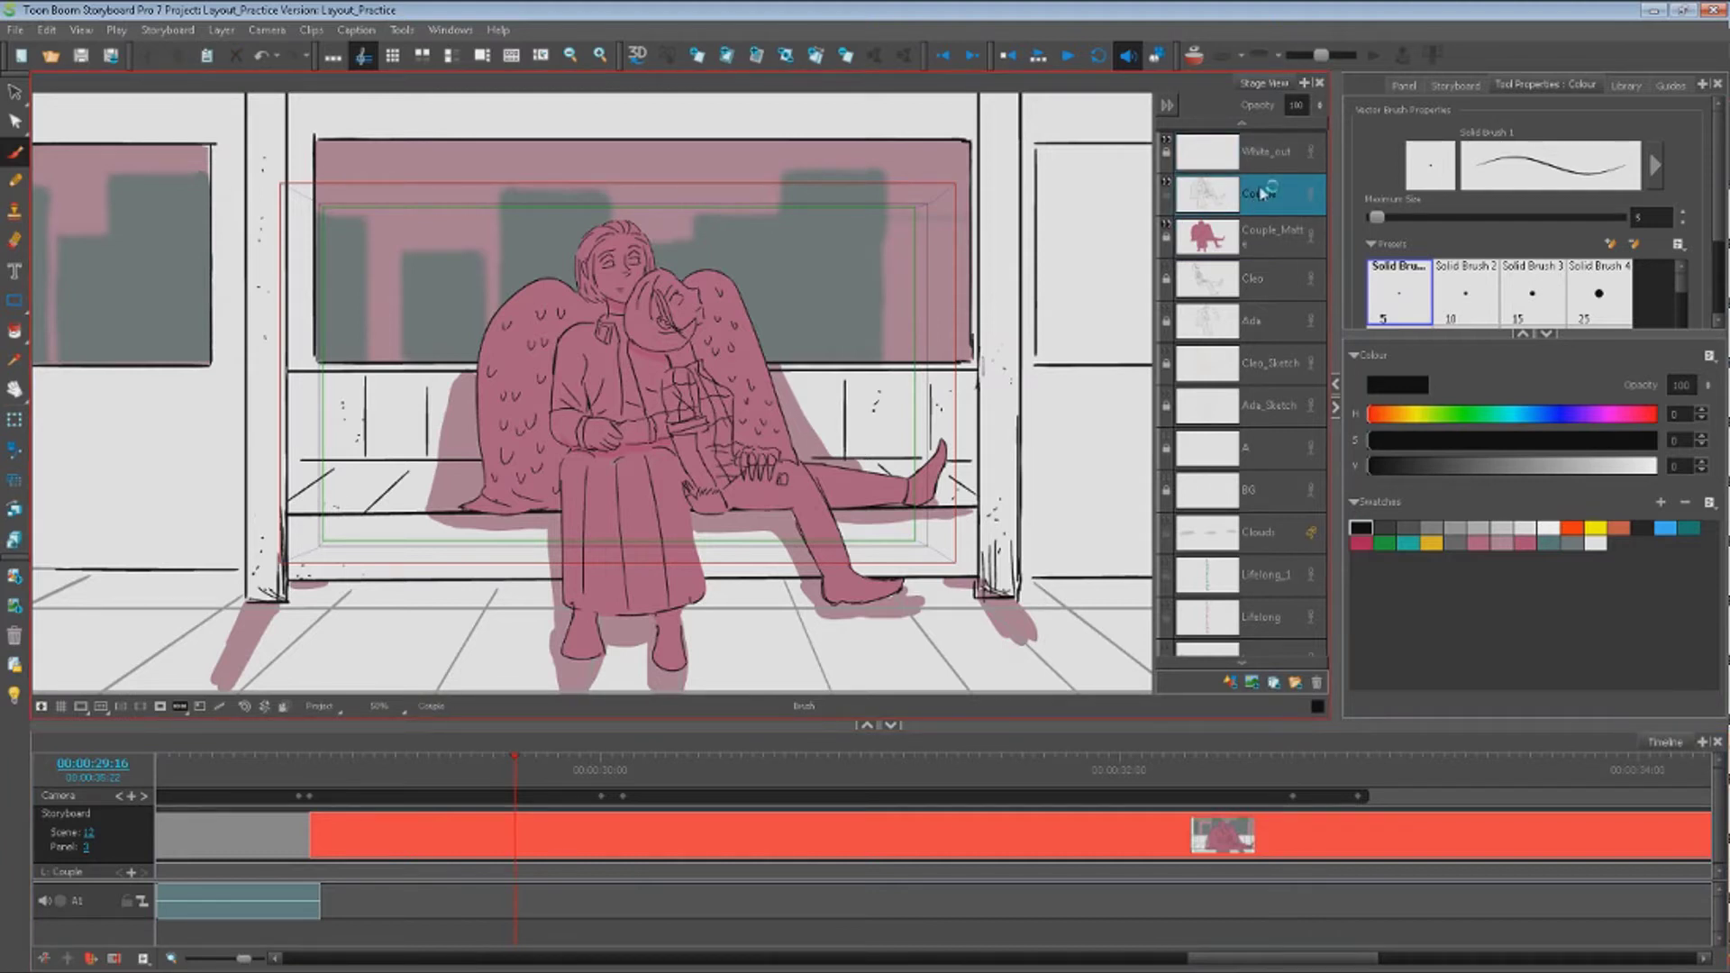
pyautogui.click(1167, 182)
pyautogui.click(1167, 182)
pyautogui.click(1167, 227)
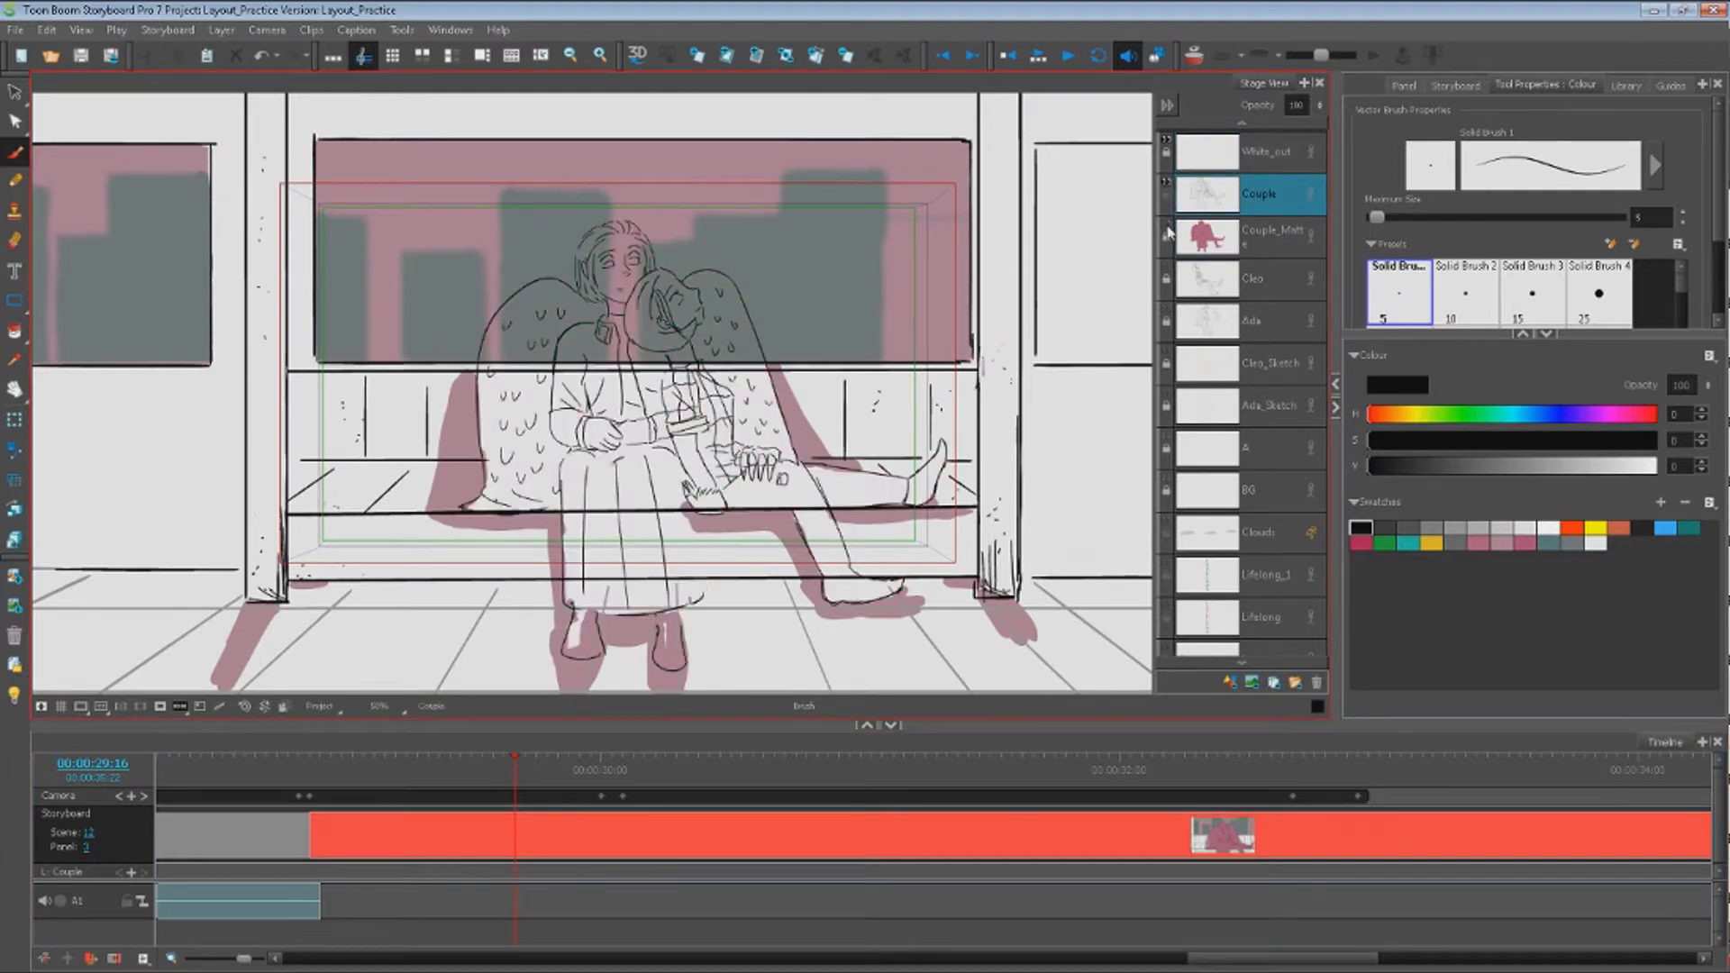
pyautogui.click(1167, 227)
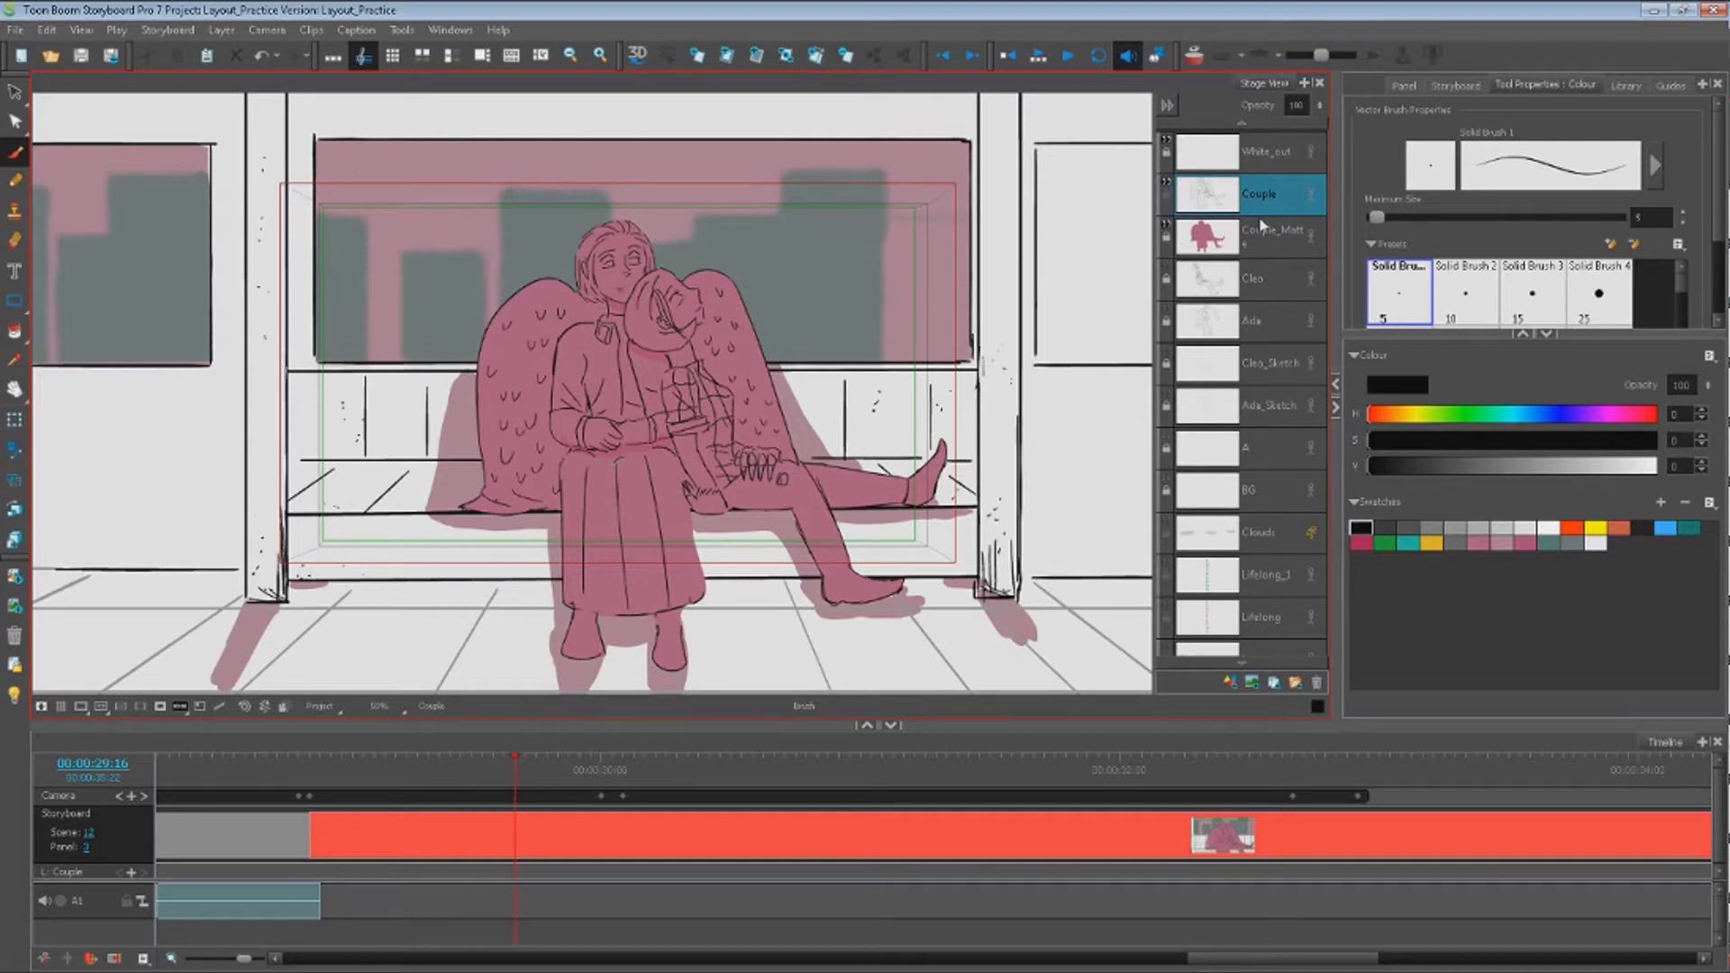
# Toggle the visibility of the BG_Sketch and Building_Sketch layers off and on to check the background artwork
pyautogui.scroll(-3, 1262, 225)
pyautogui.click(1167, 440)
pyautogui.click(1167, 439)
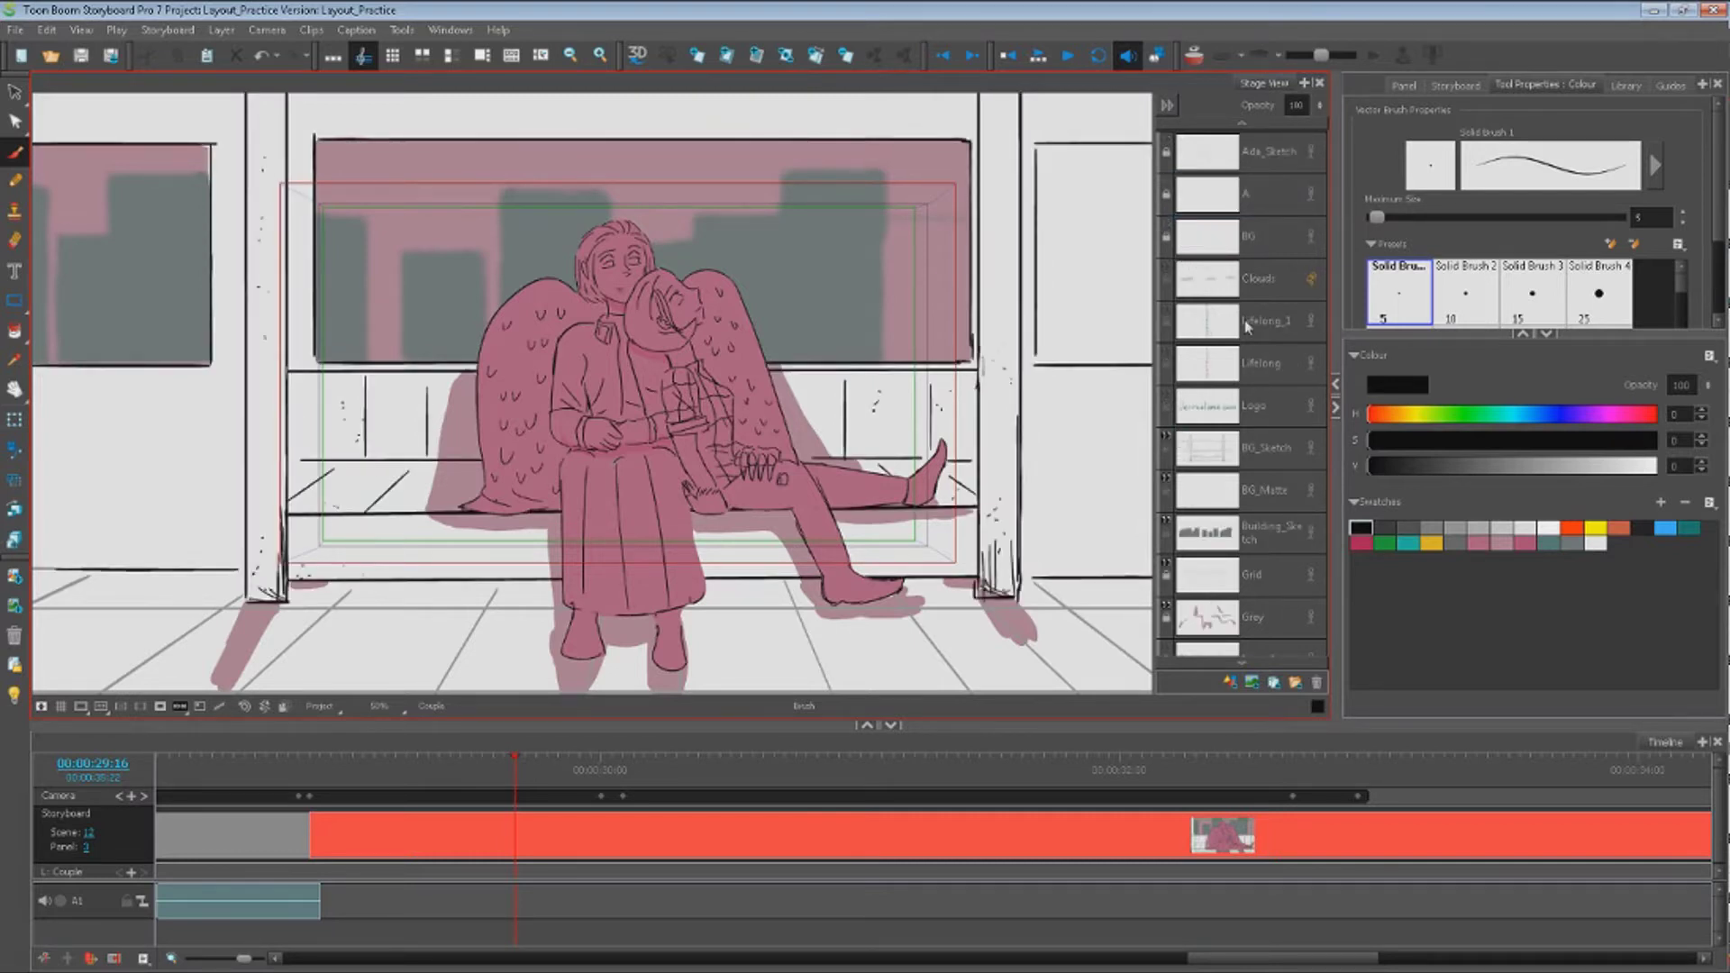
pyautogui.scroll(-1, 1226, 415)
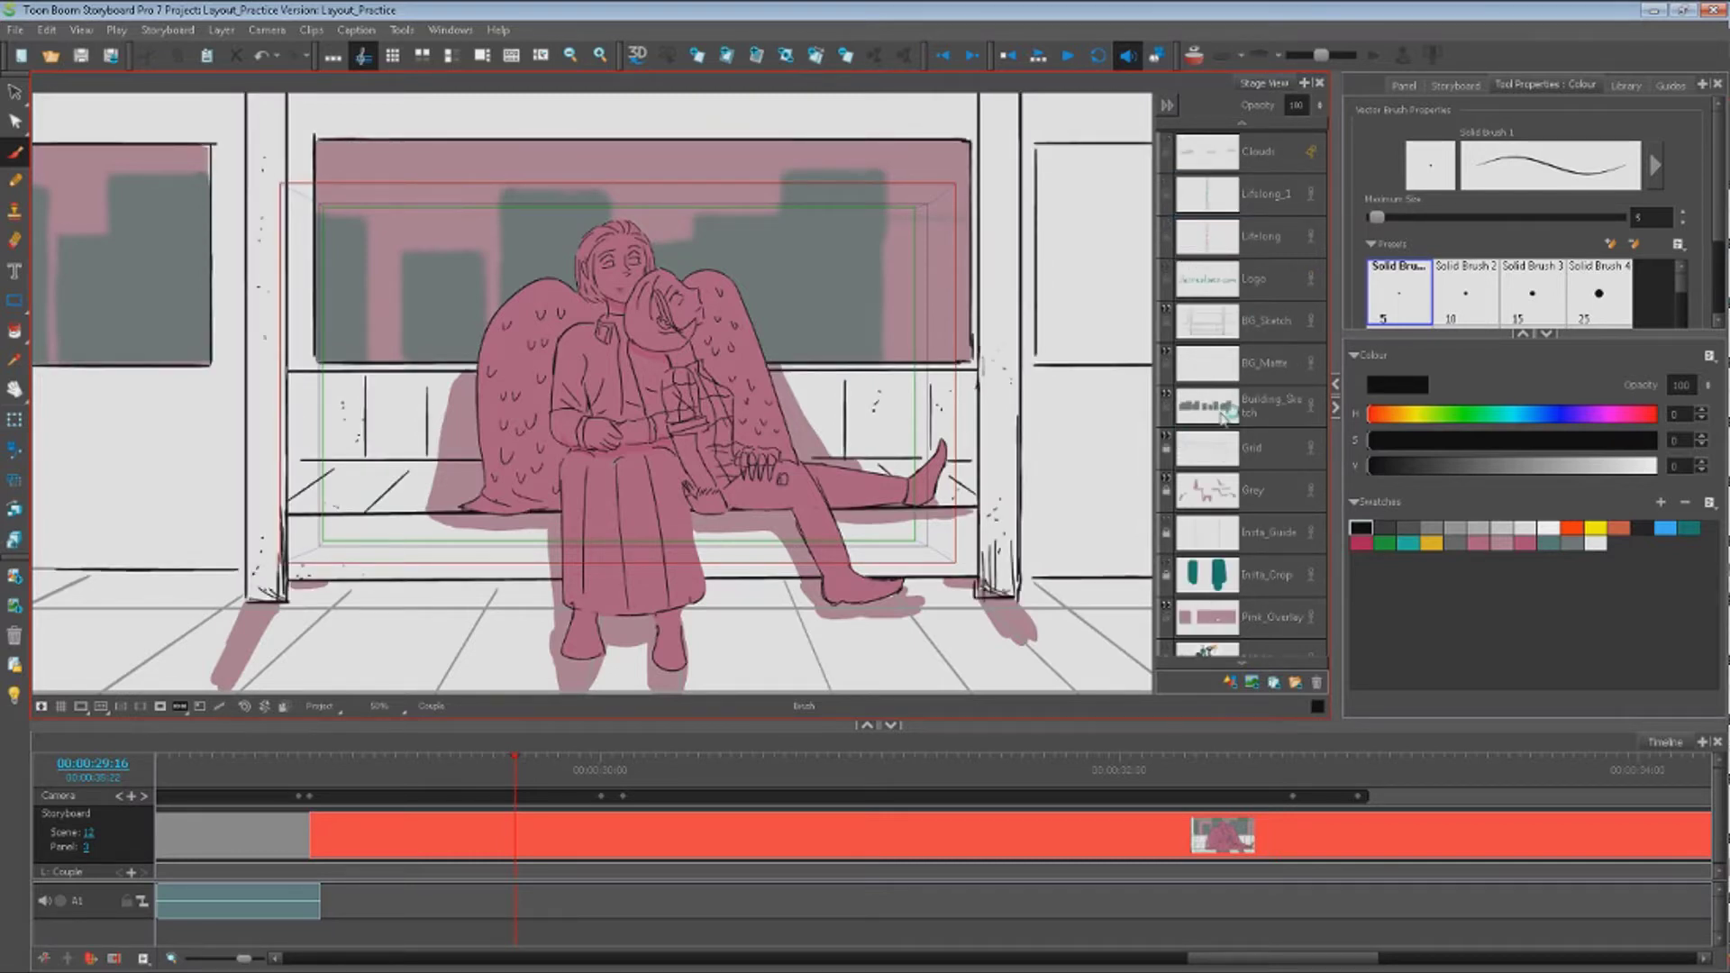
pyautogui.click(1167, 397)
pyautogui.click(1167, 397)
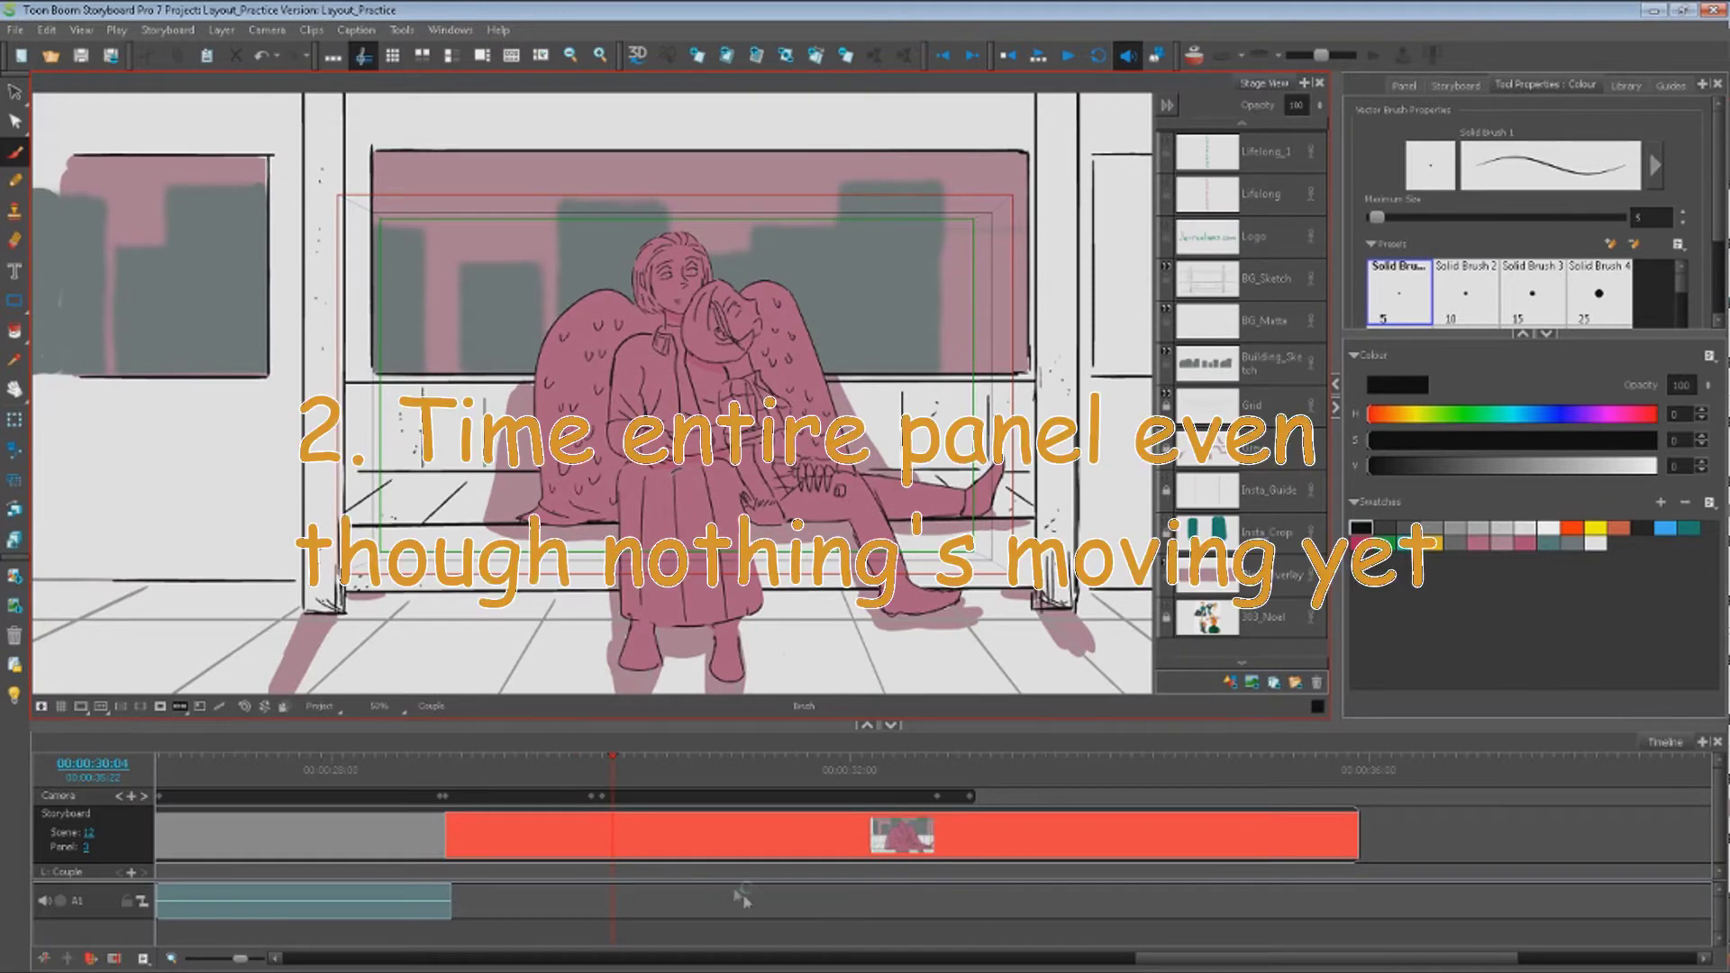
# Review the timing of the bench panel by scrubbing the timeline from its start towards its end
pyautogui.click(641, 819)
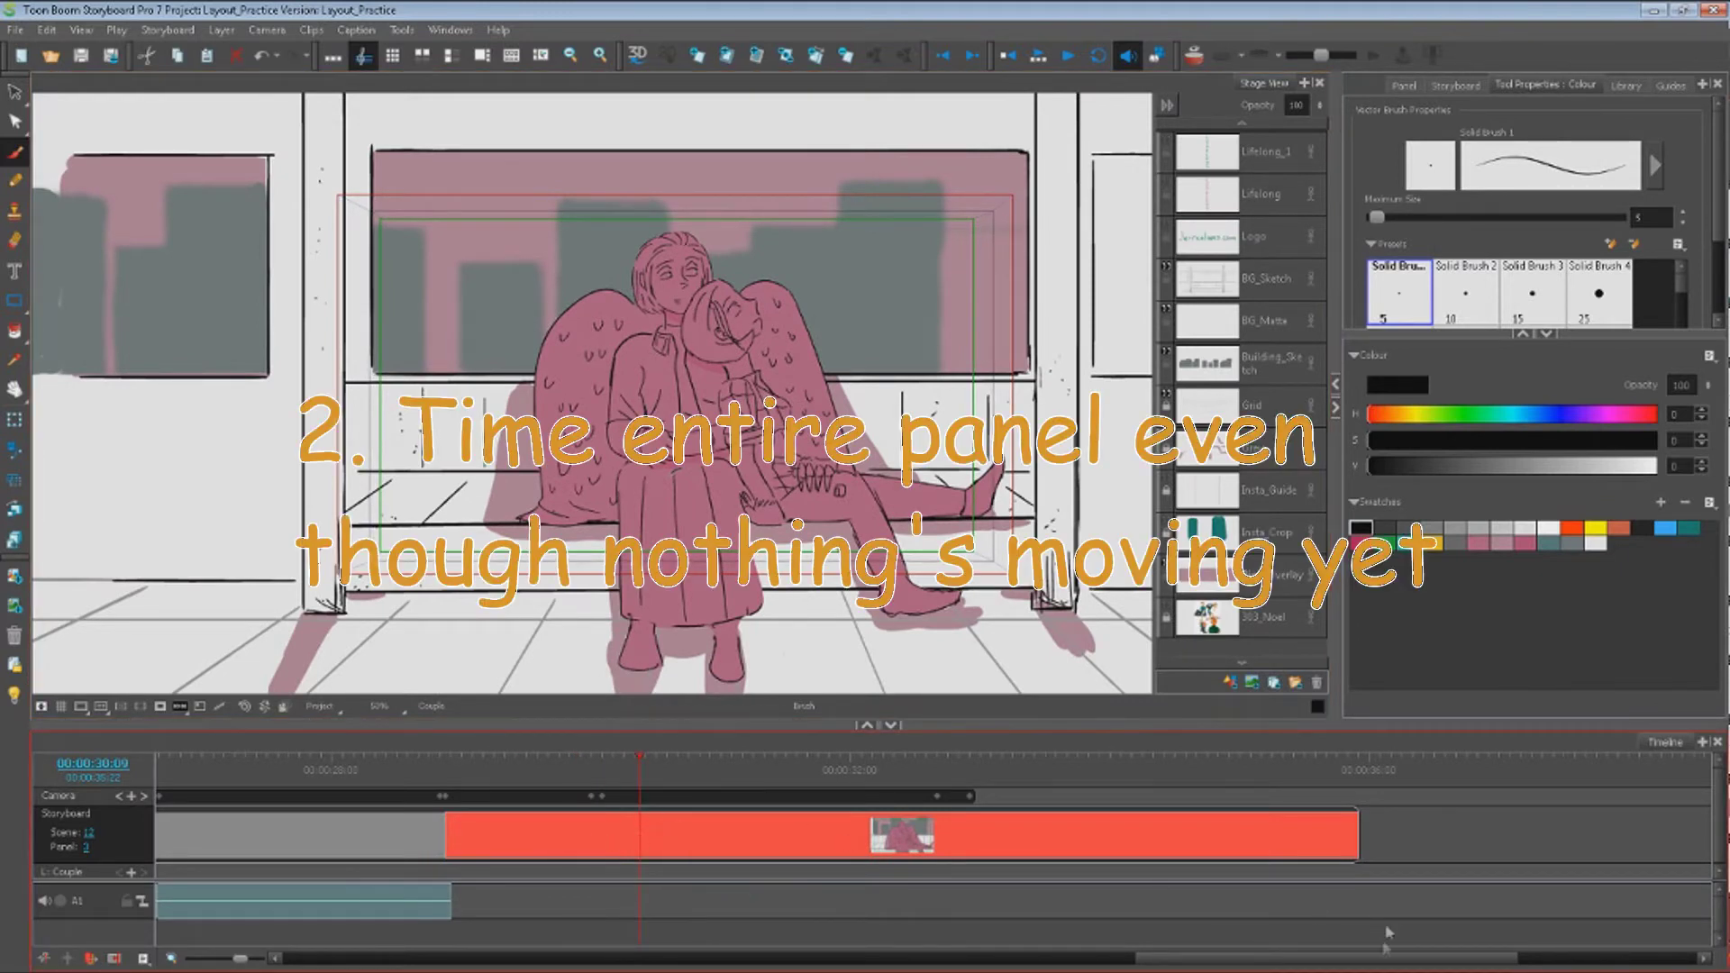
pyautogui.moveTo(1359, 965); pyautogui.dragTo(1385, 965)
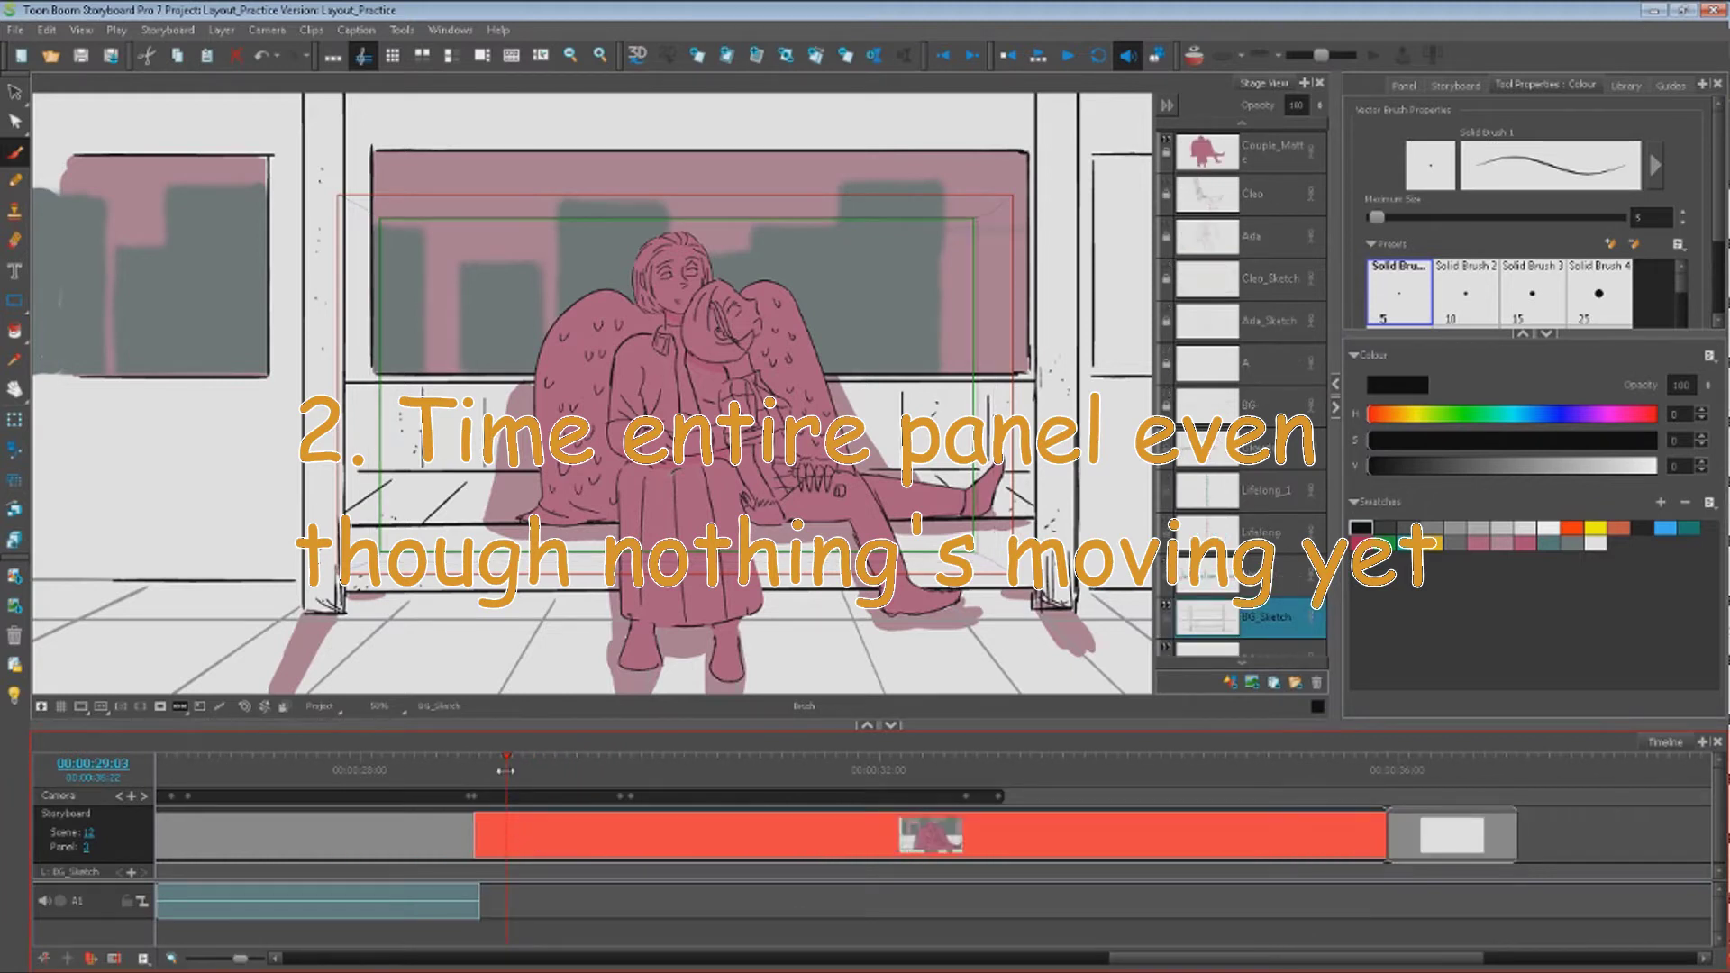
pyautogui.moveTo(506, 771); pyautogui.dragTo(843, 793)
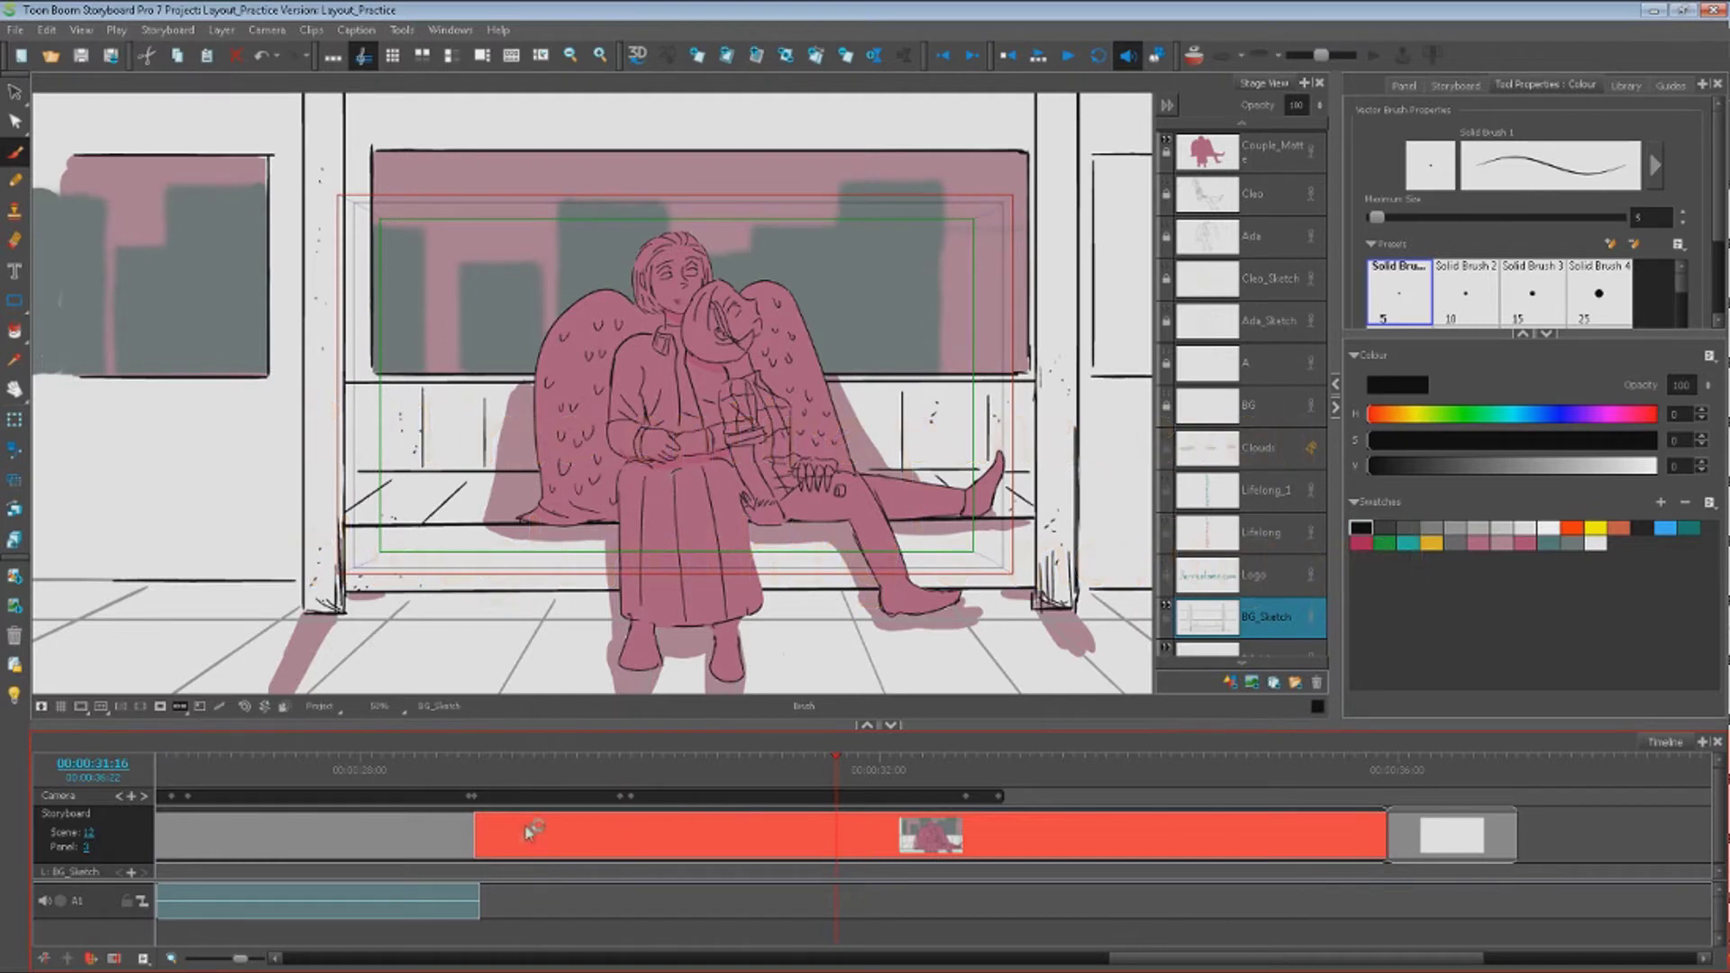
pyautogui.click(502, 838)
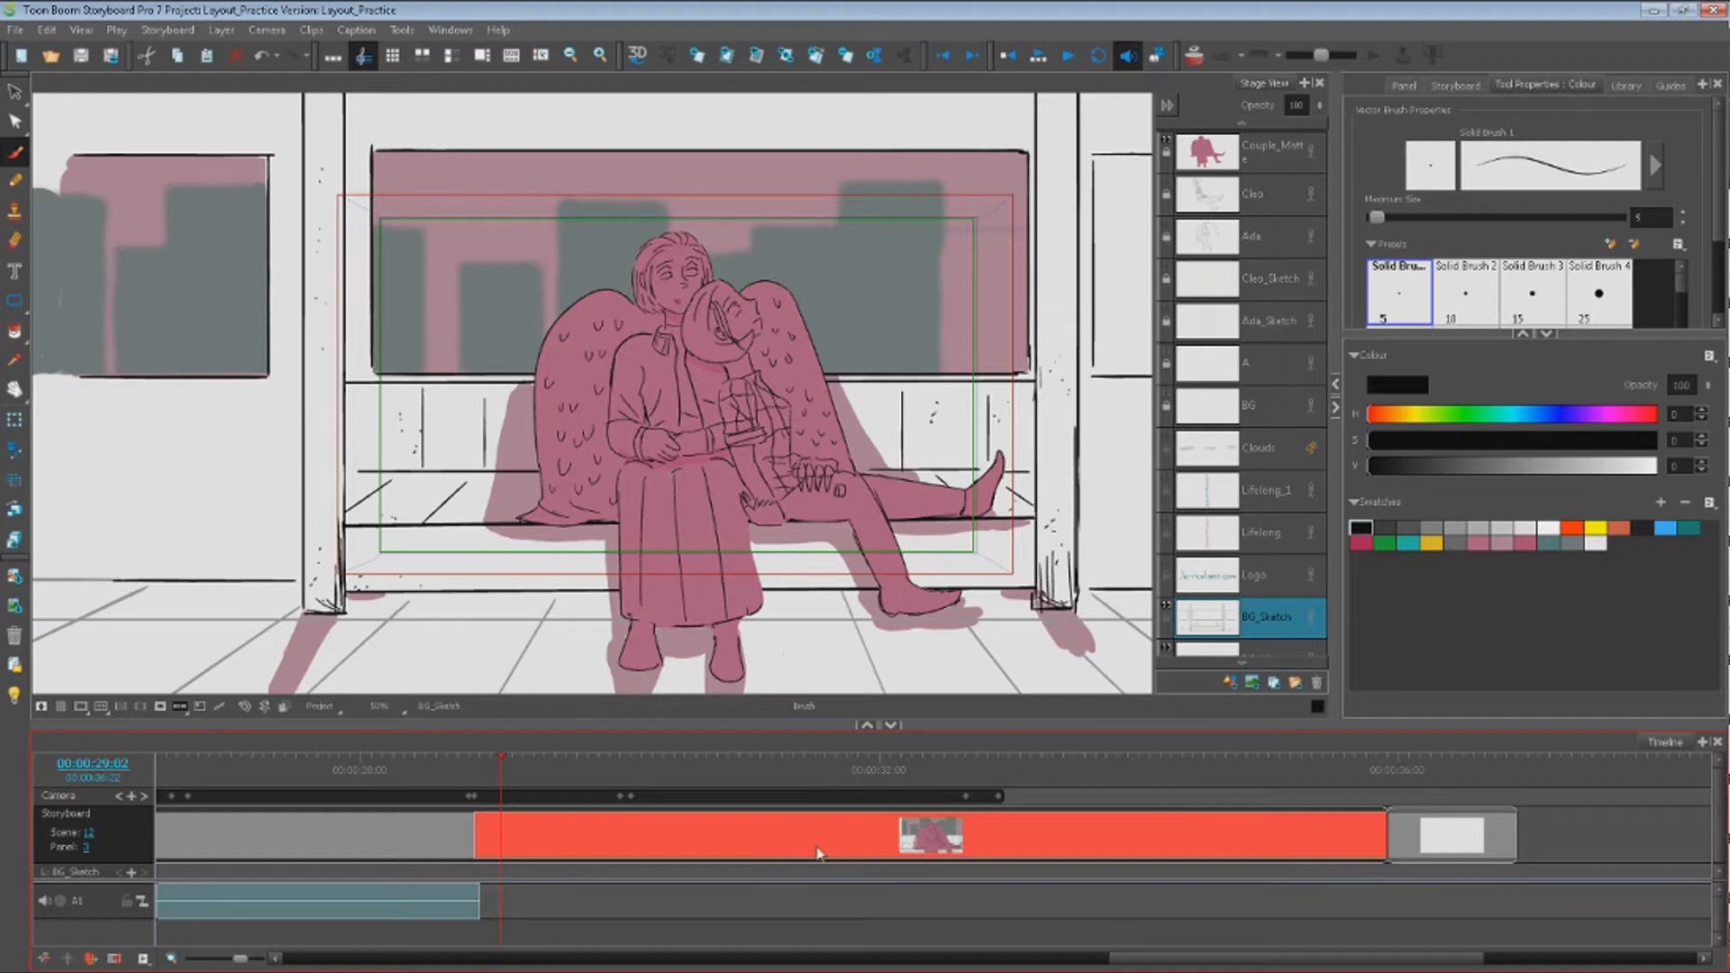
pyautogui.click(1342, 838)
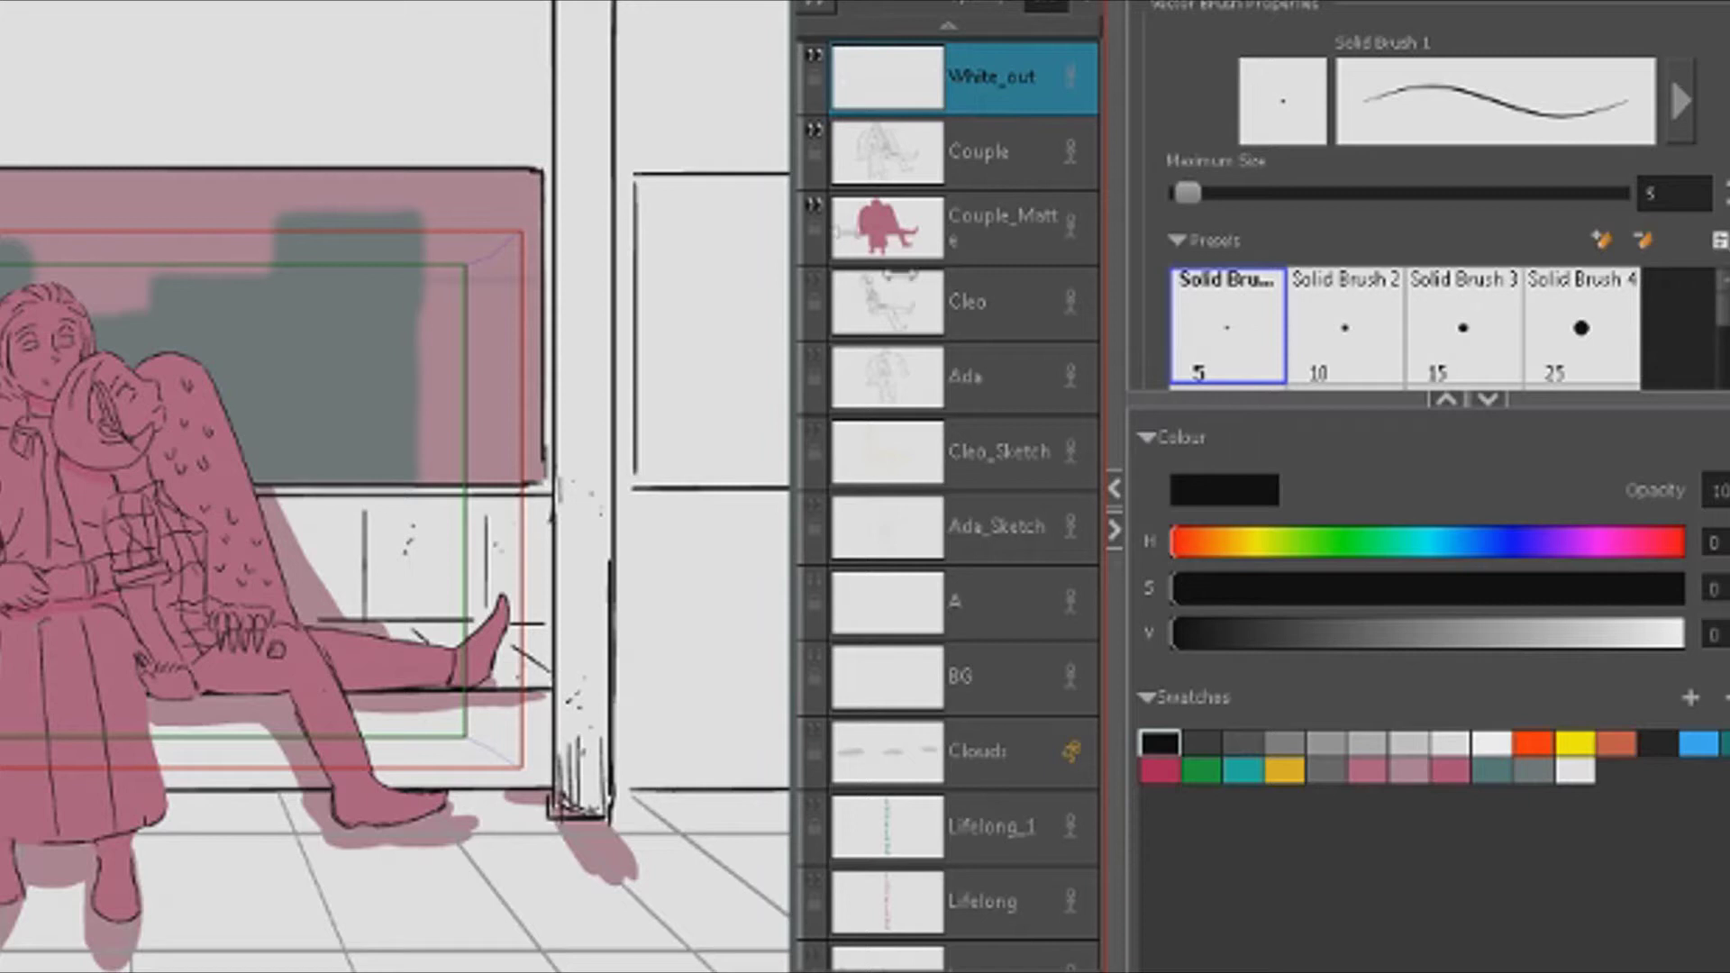
# Select all layers from White_out down to 303_Noel, lock them together and check the locks throughout the layer stack
pyautogui.scroll(-5, 896, 598)
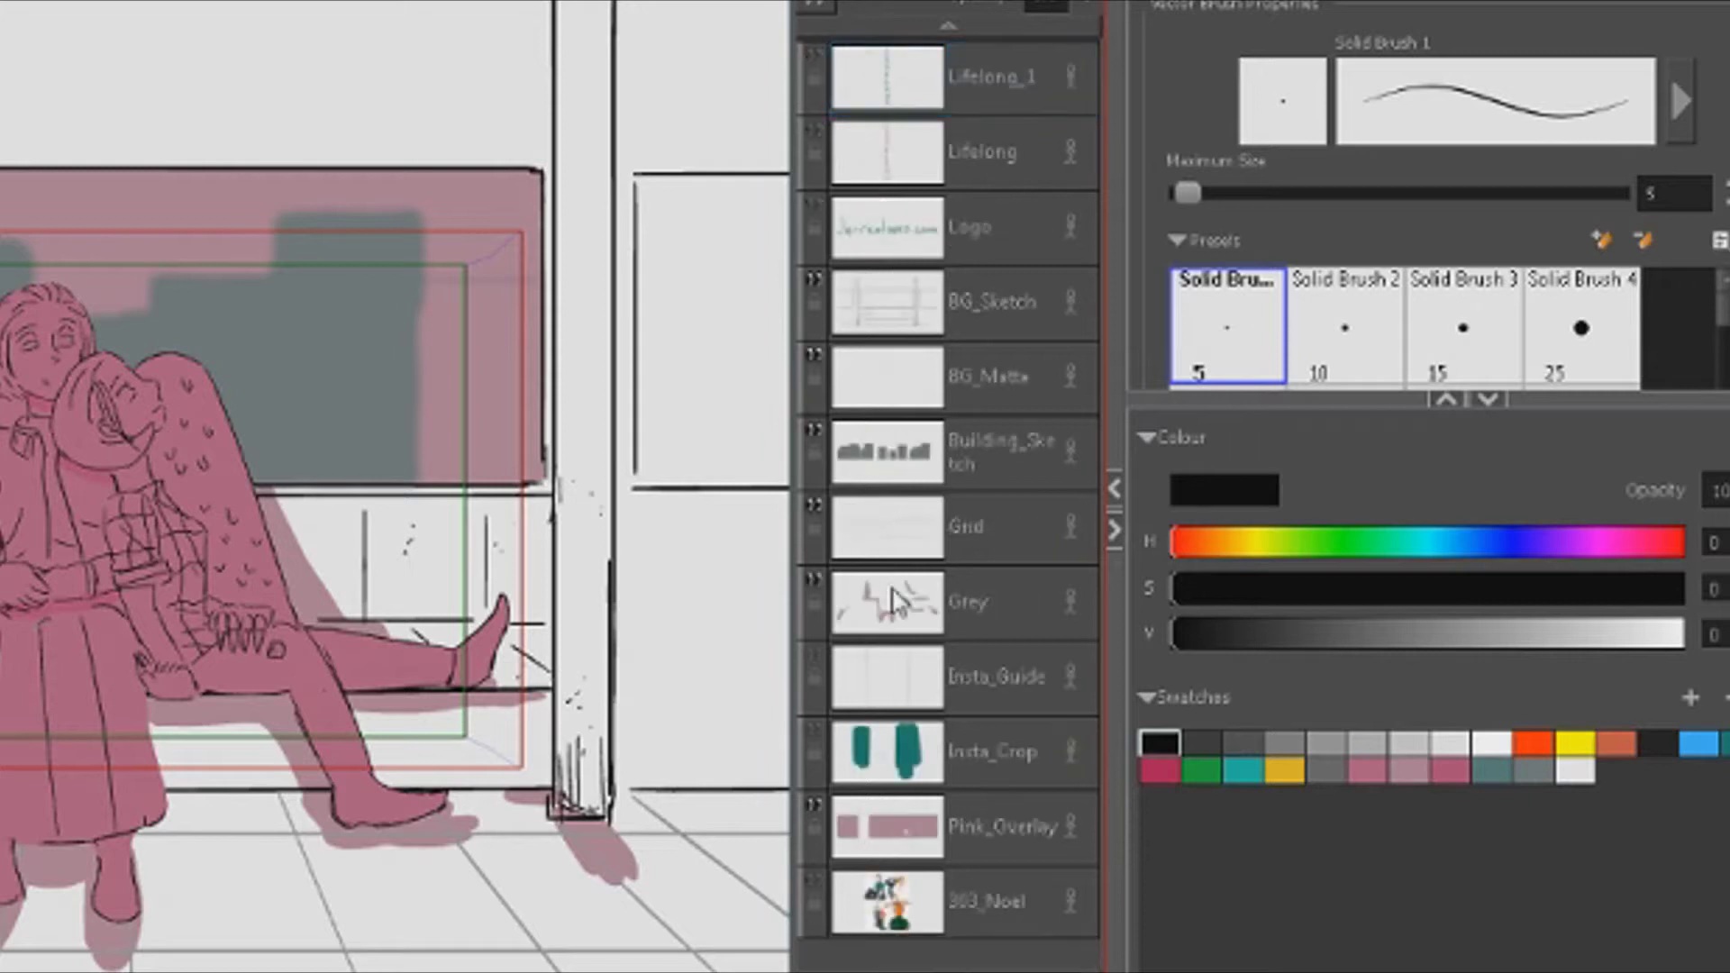
pyautogui.keyDown('shift'); pyautogui.click(992, 905); pyautogui.keyUp('shift')
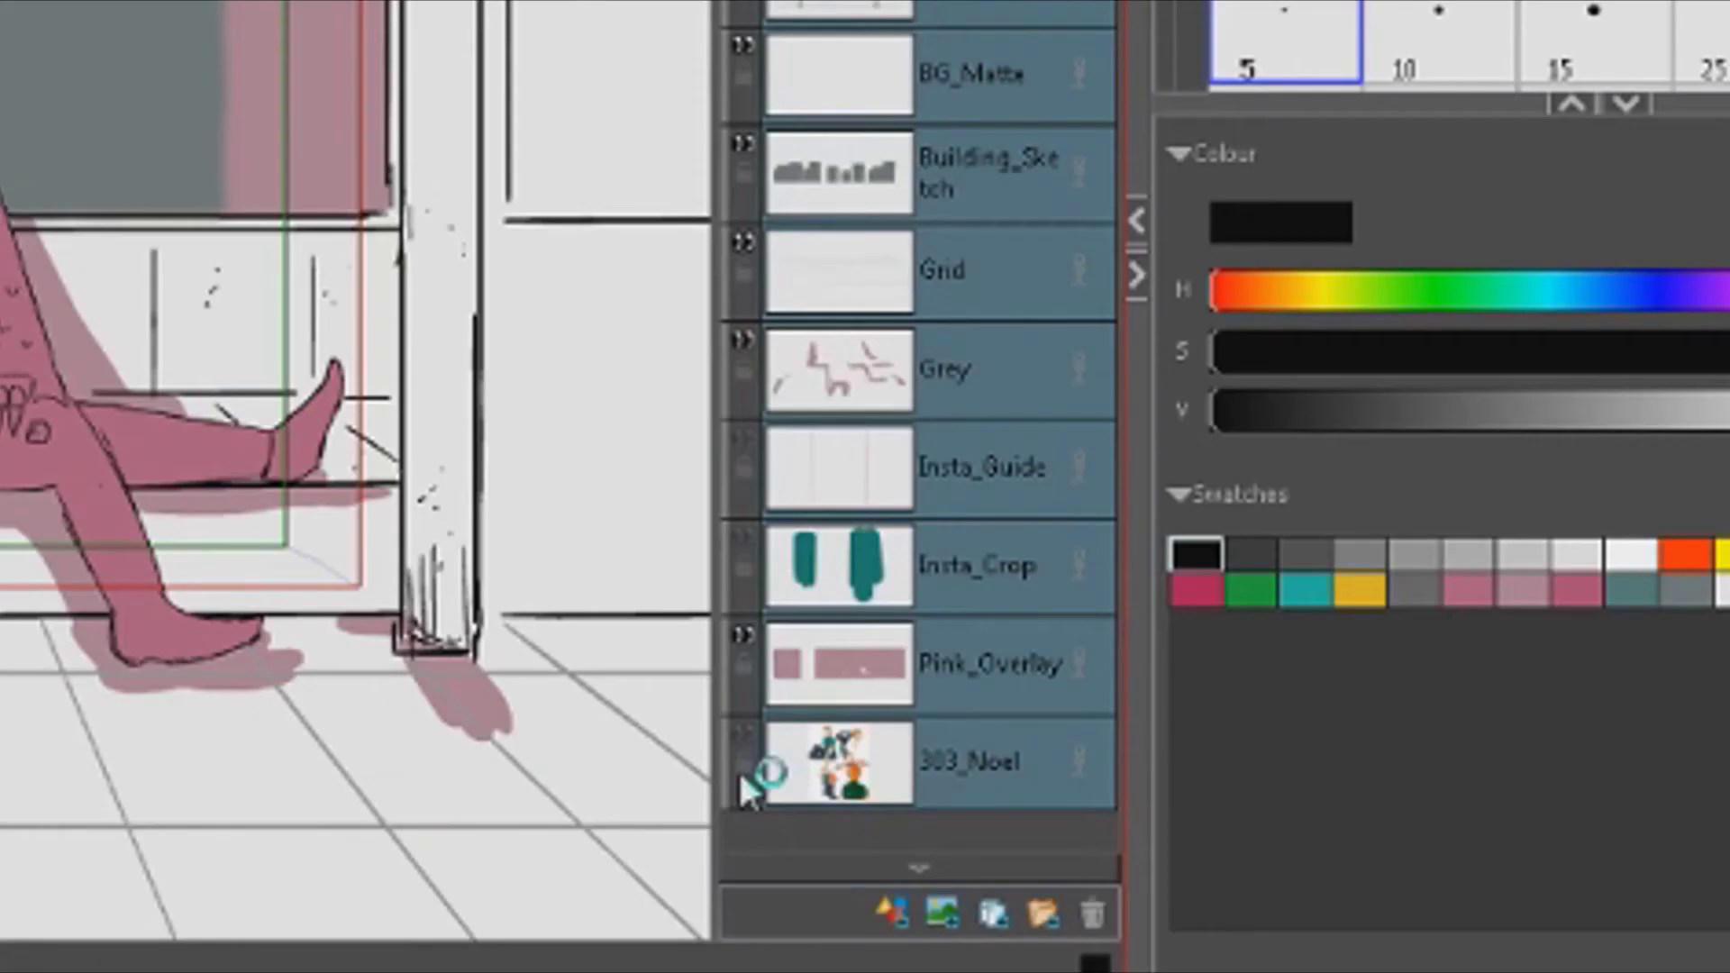
pyautogui.click(741, 767)
pyautogui.scroll(4, 959, 297)
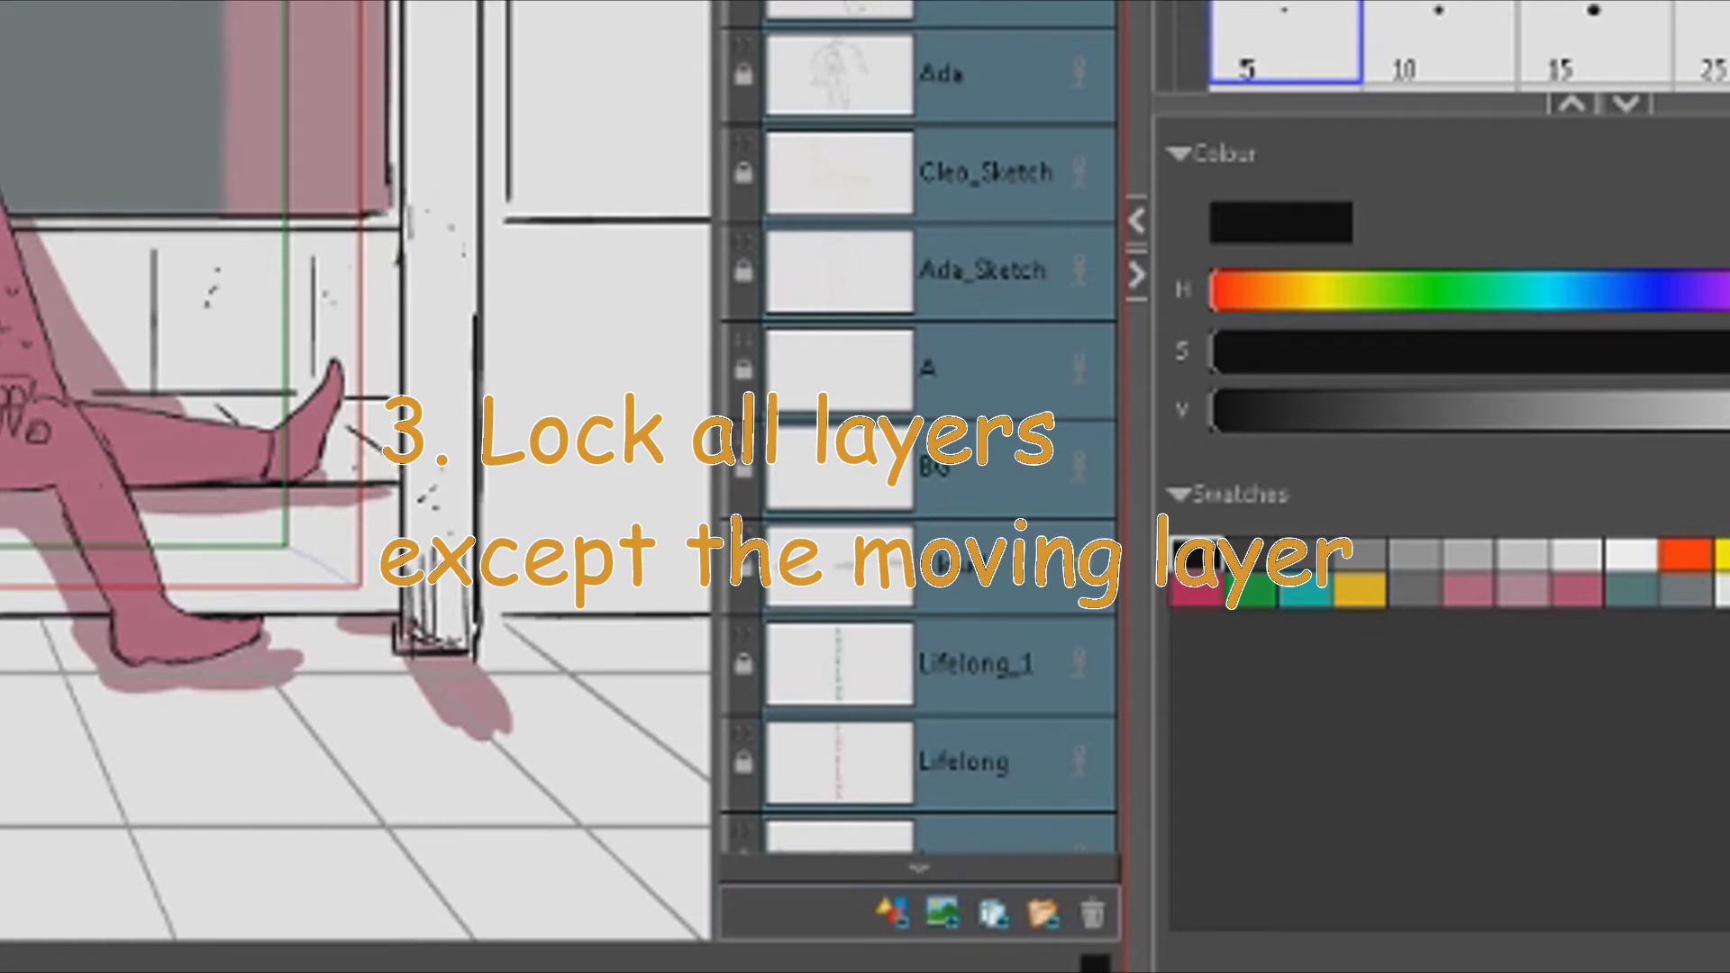
pyautogui.scroll(-5, 1013, 224)
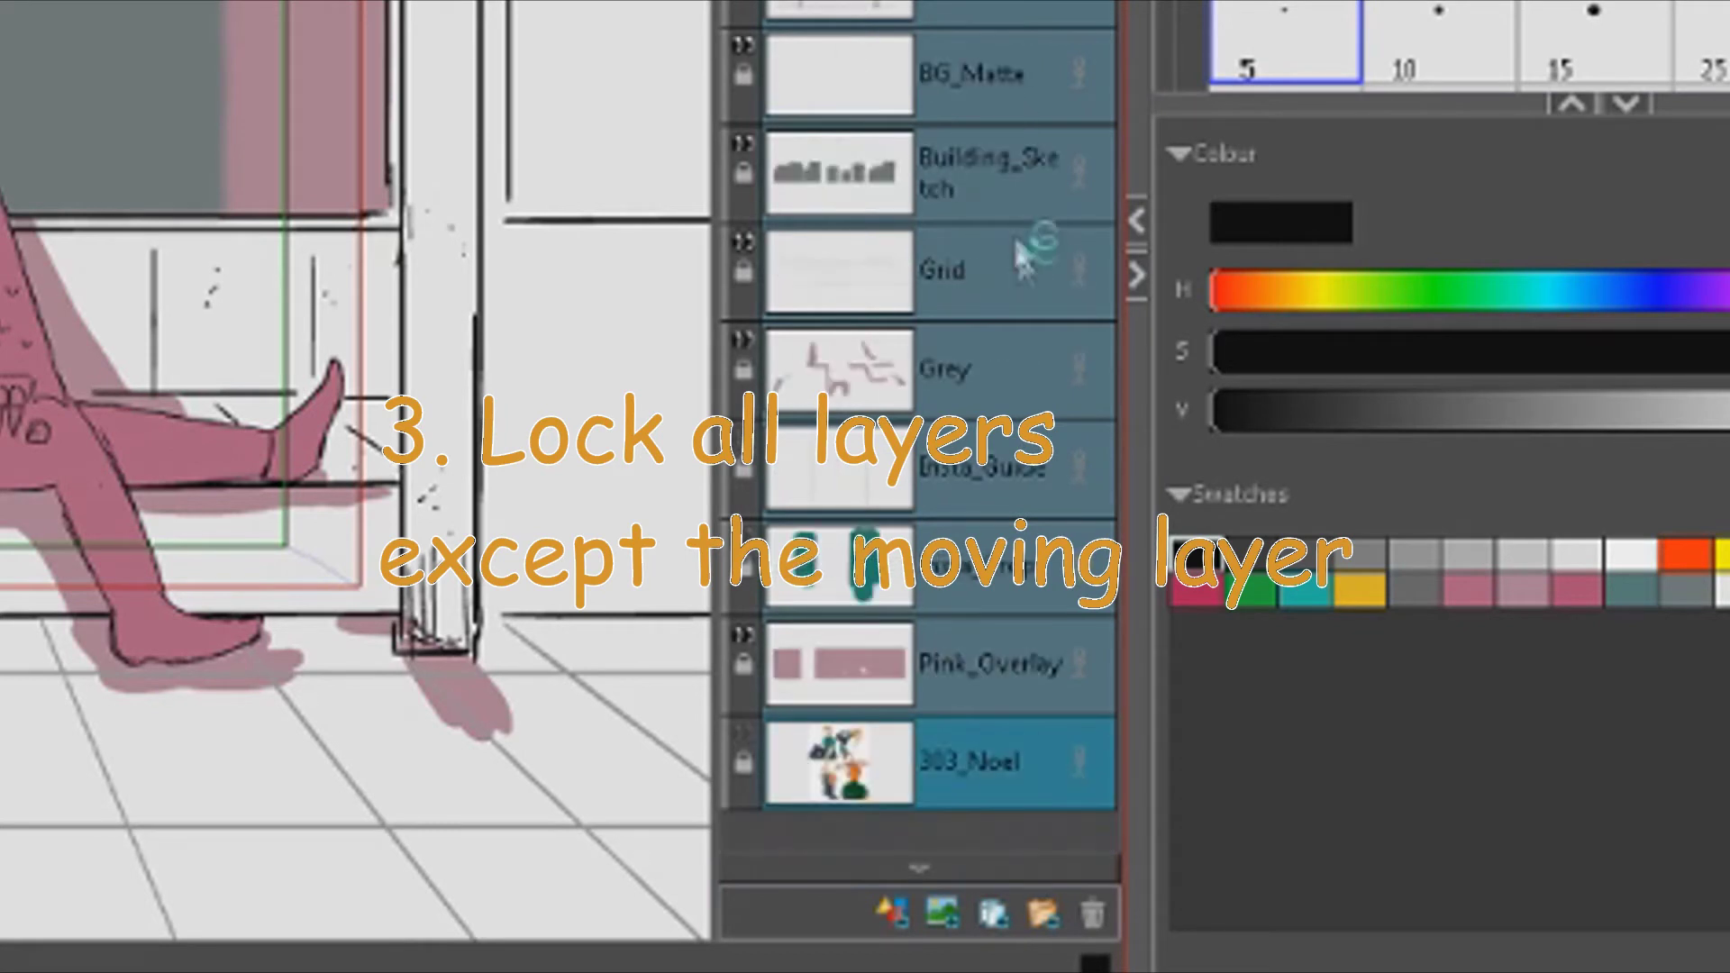
# Select the Building_Sketch layer and leave it as the only unlocked layer, ready for moving
pyautogui.click(980, 178)
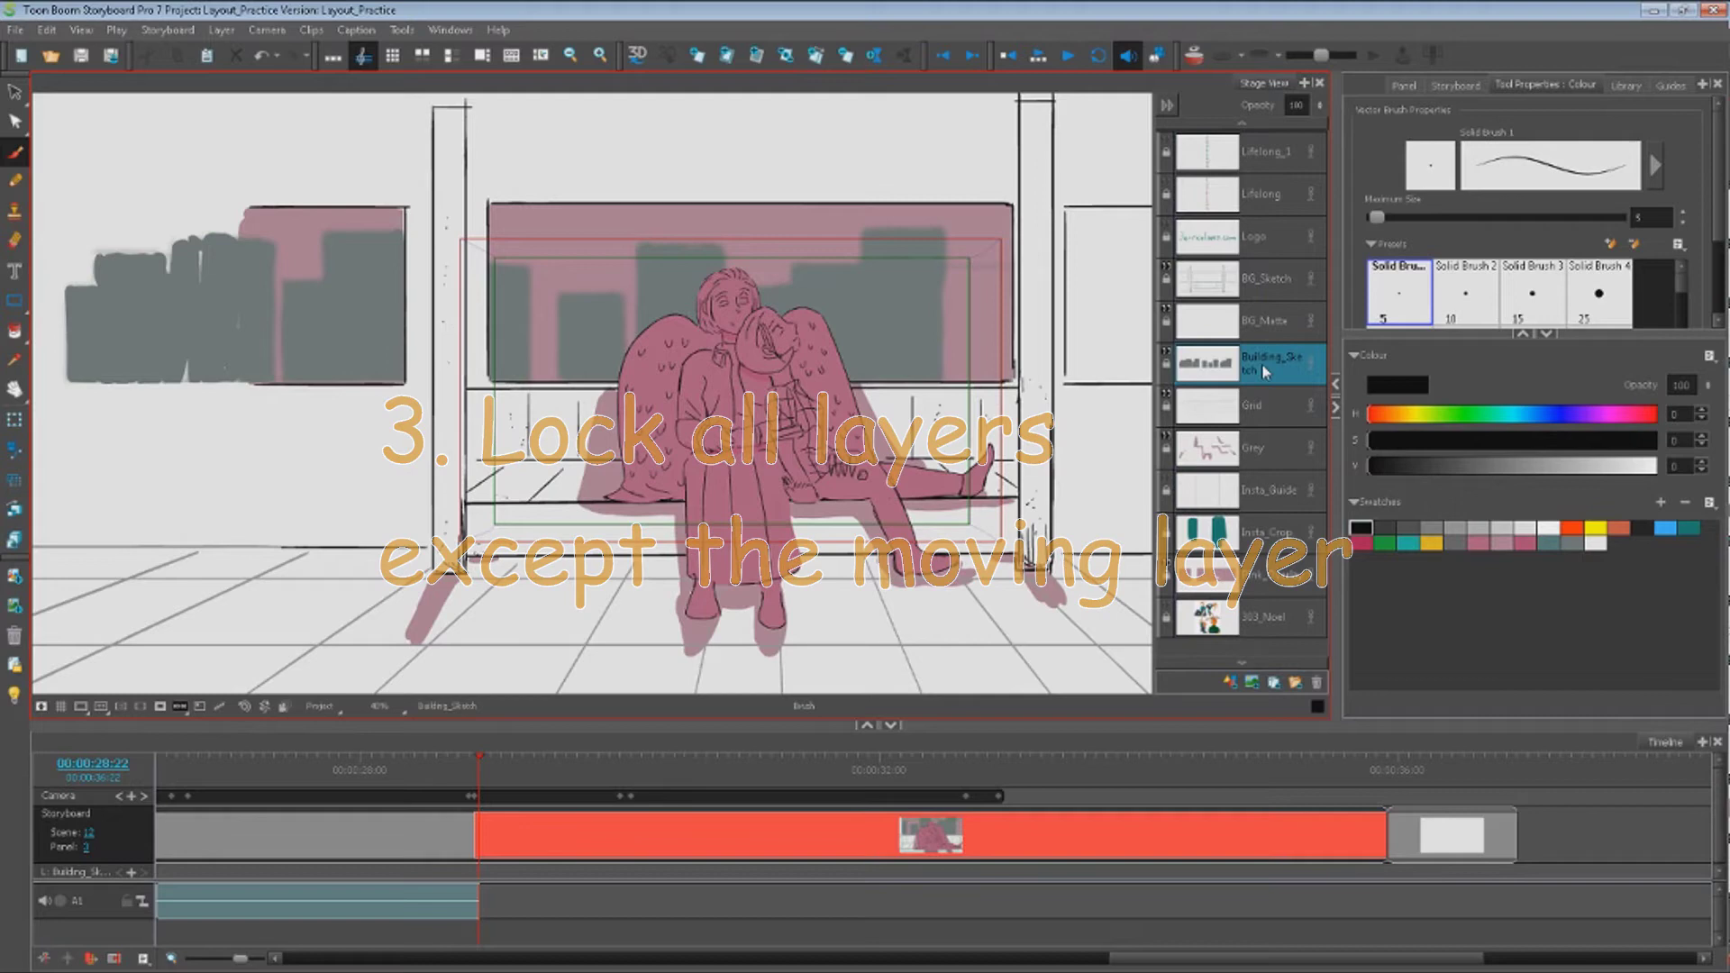
pyautogui.scroll(3, 652, 308)
pyautogui.moveTo(922, 319); pyautogui.dragTo(829, 334)
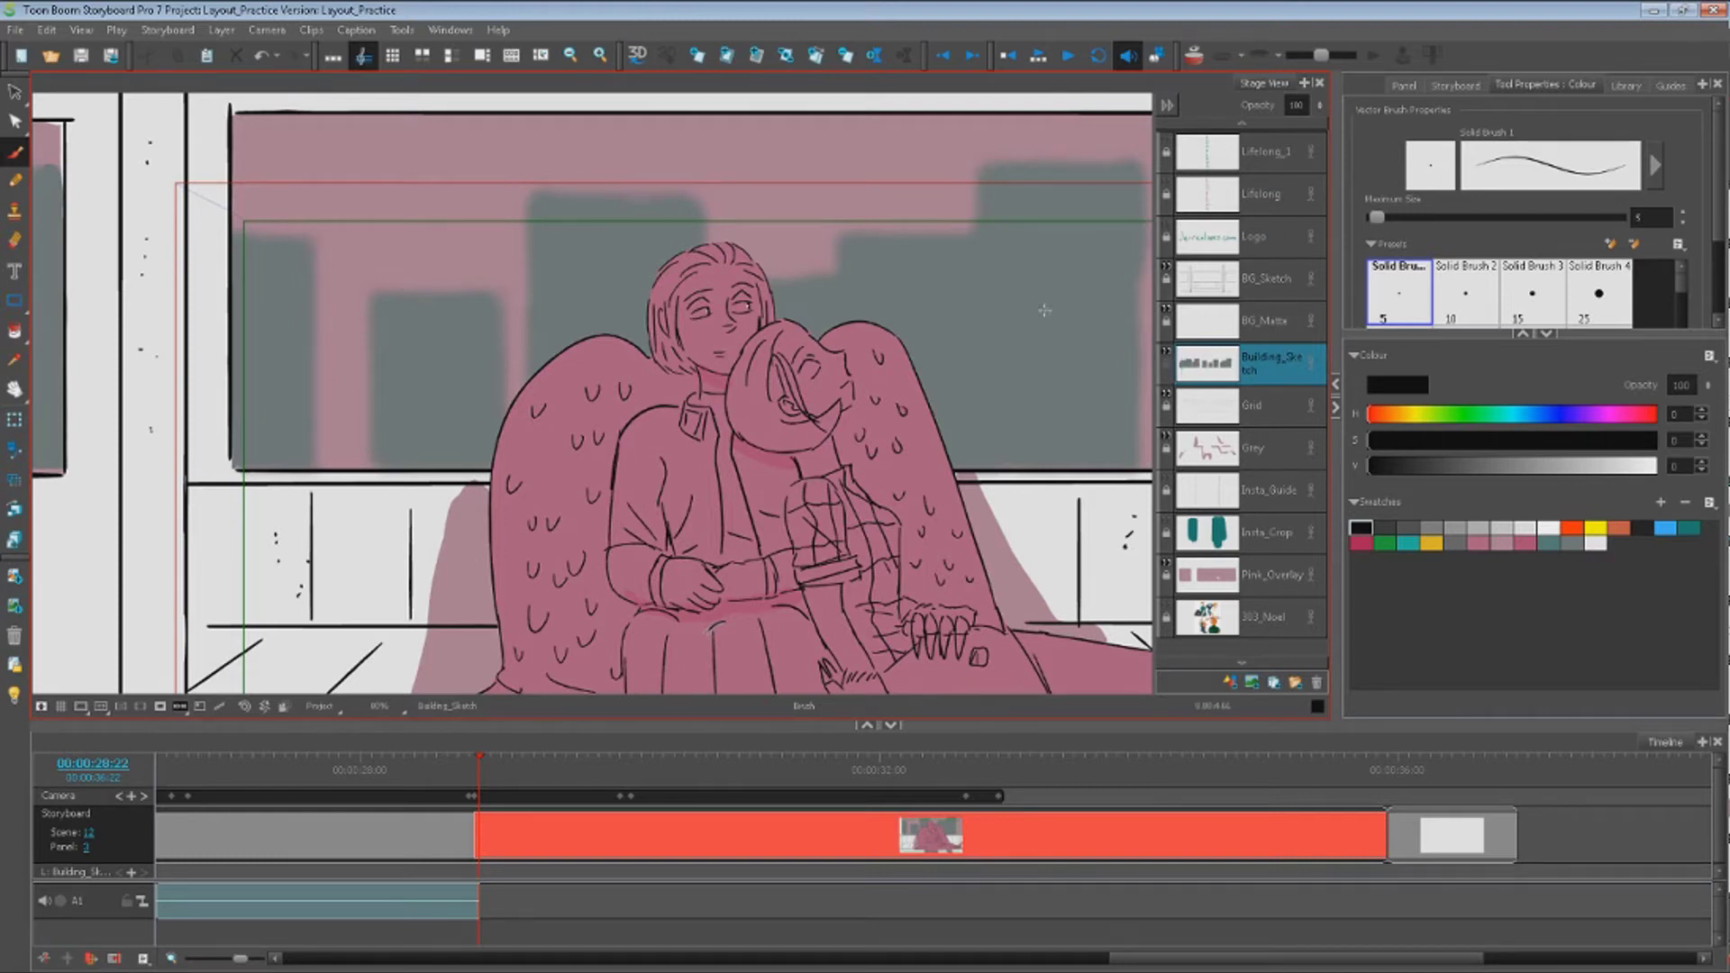
pyautogui.scroll(-2, 1045, 310)
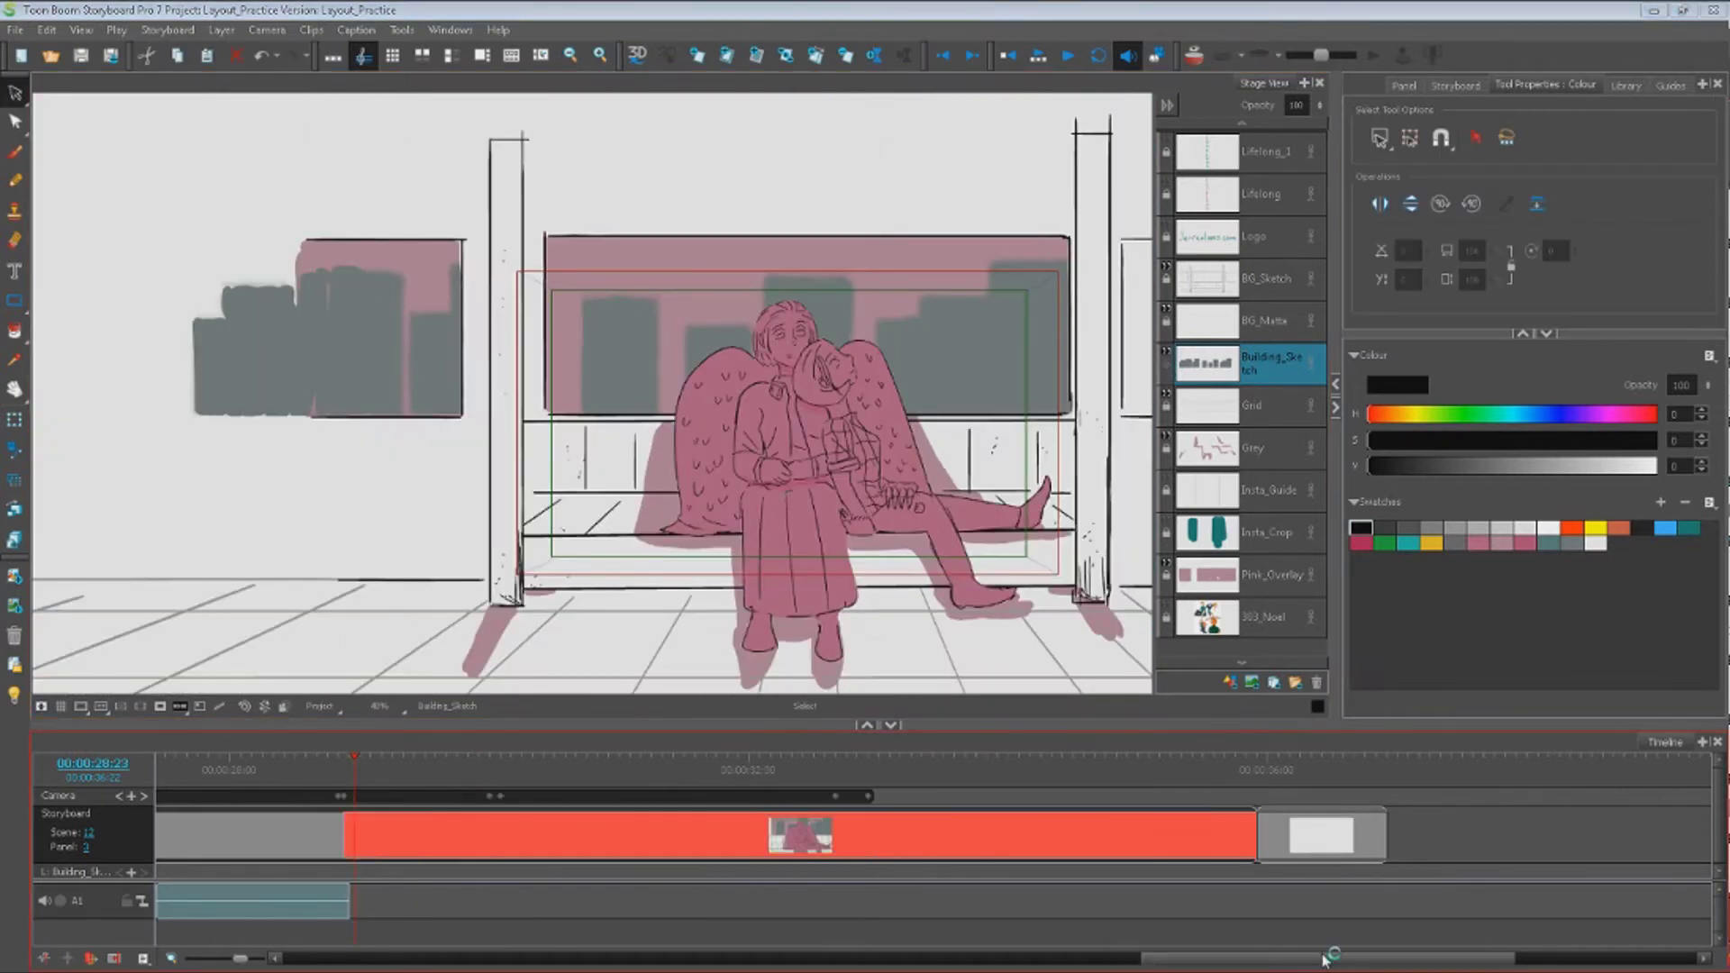
pyautogui.click(1263, 374)
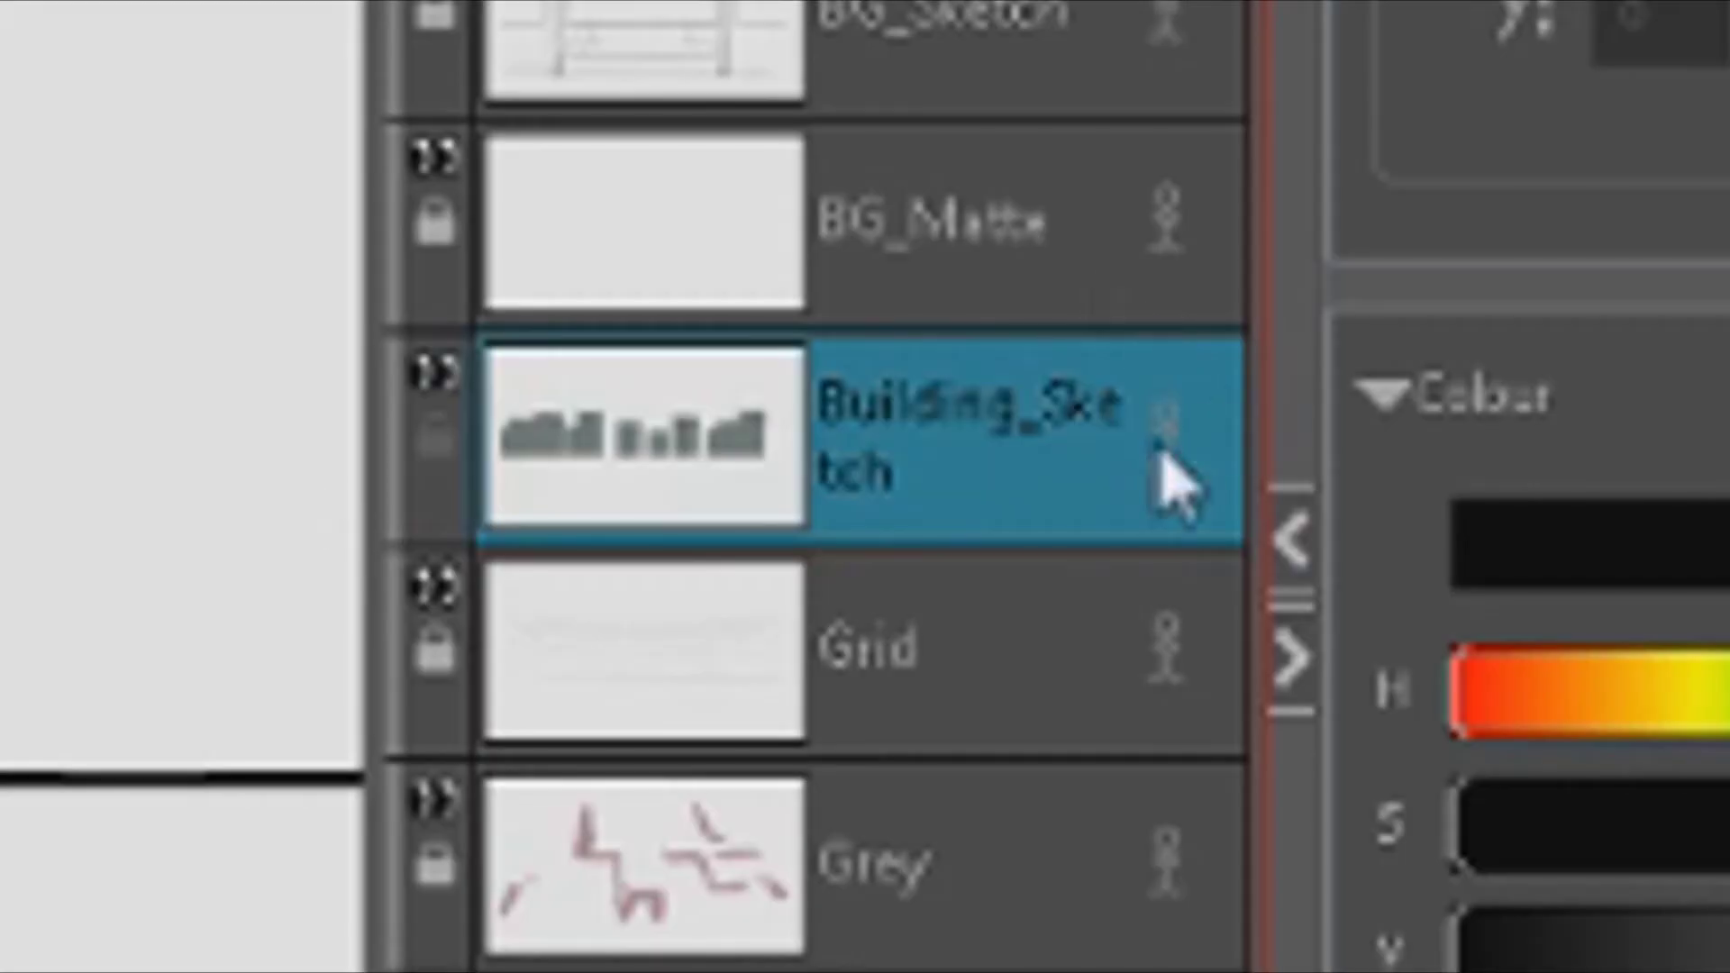
# Turn on animation for the Building_Sketch layer and compare its keyframe track with that of the non-animated BG_Sketch layer
pyautogui.click(1167, 440)
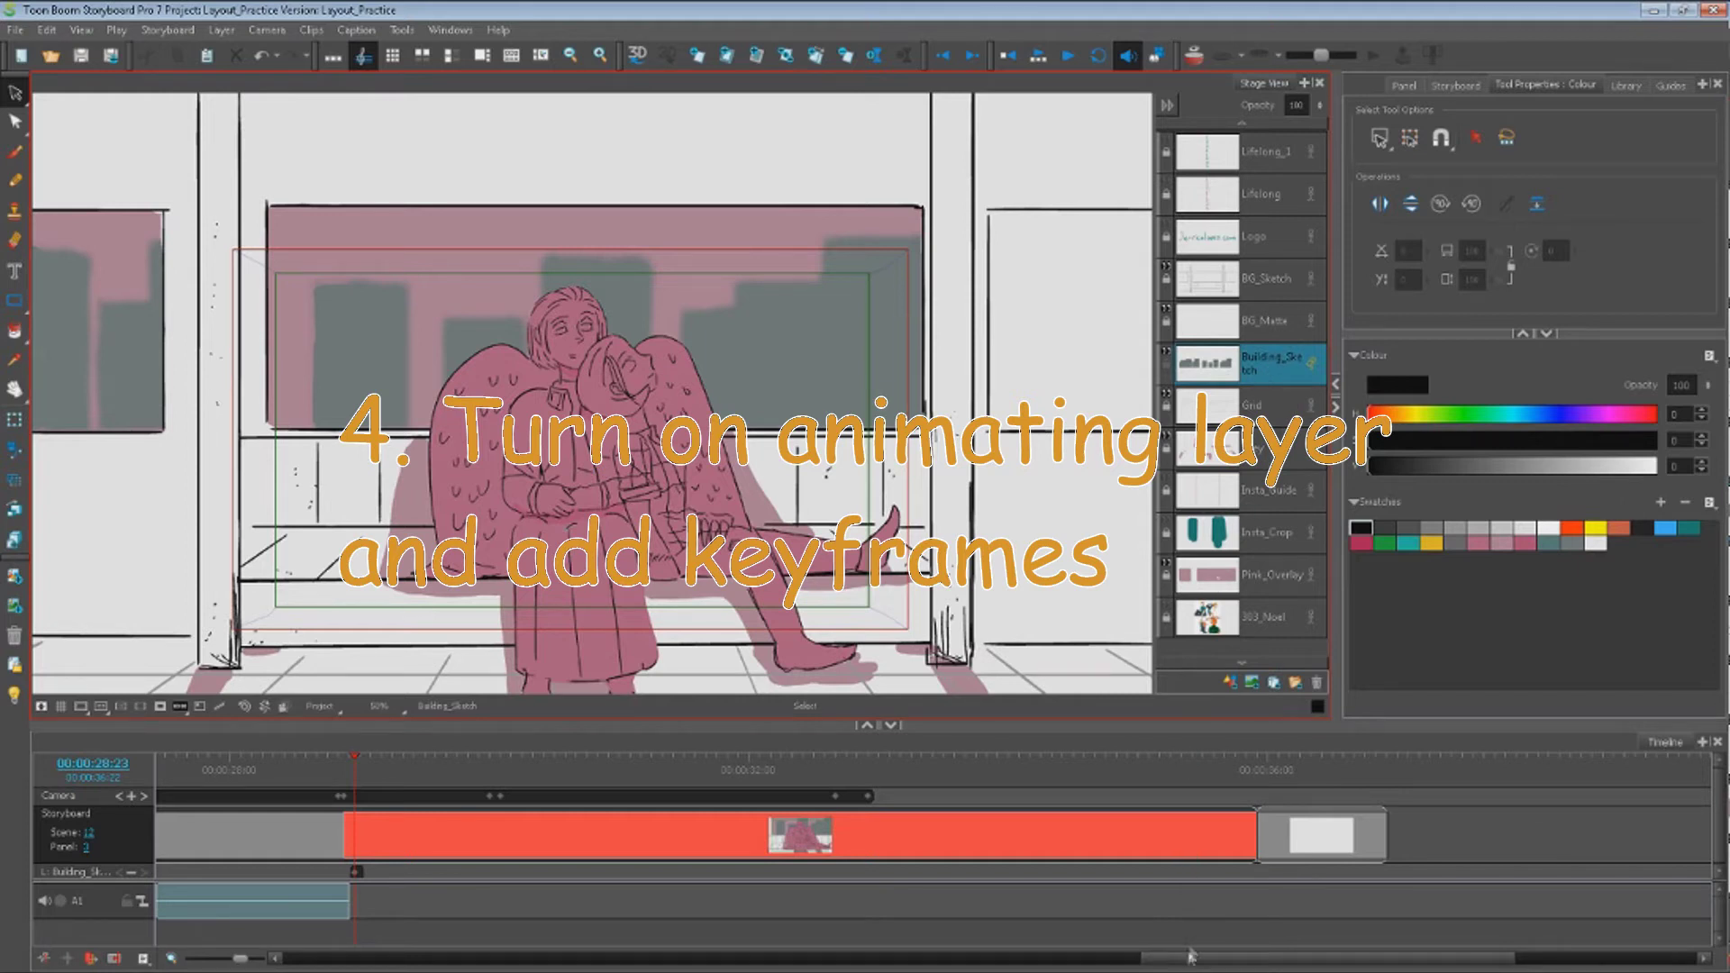
pyautogui.moveTo(1187, 957); pyautogui.dragTo(1162, 956)
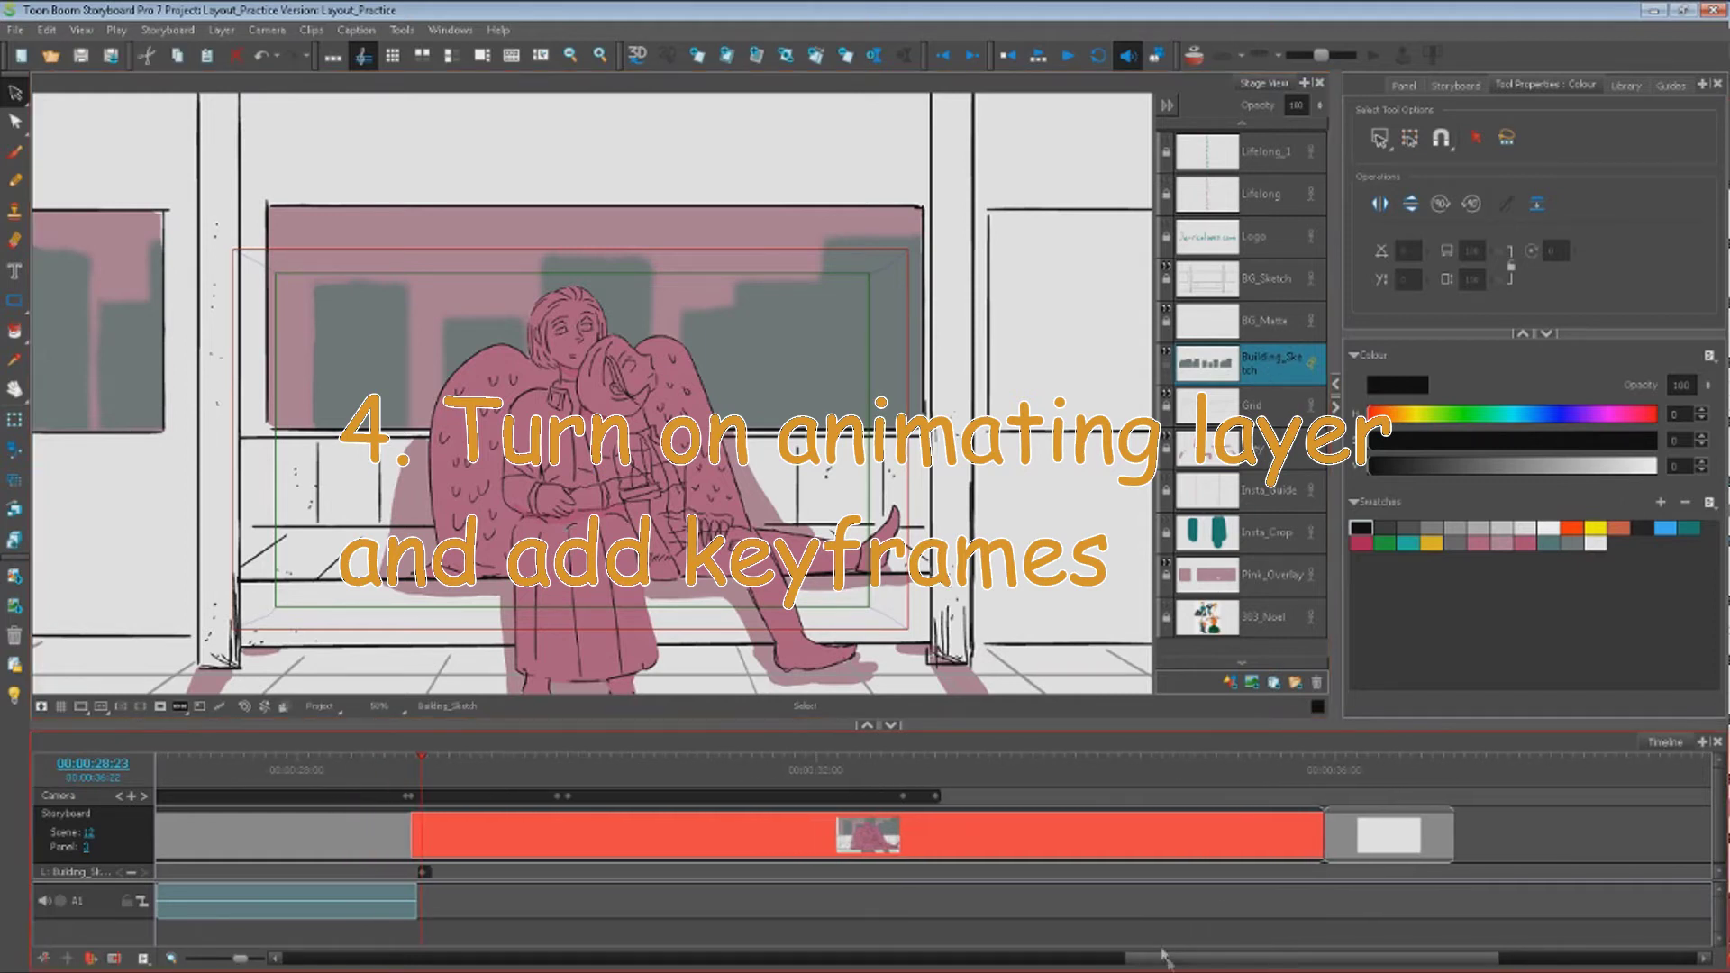
pyautogui.click(1312, 363)
pyautogui.click(829, 528)
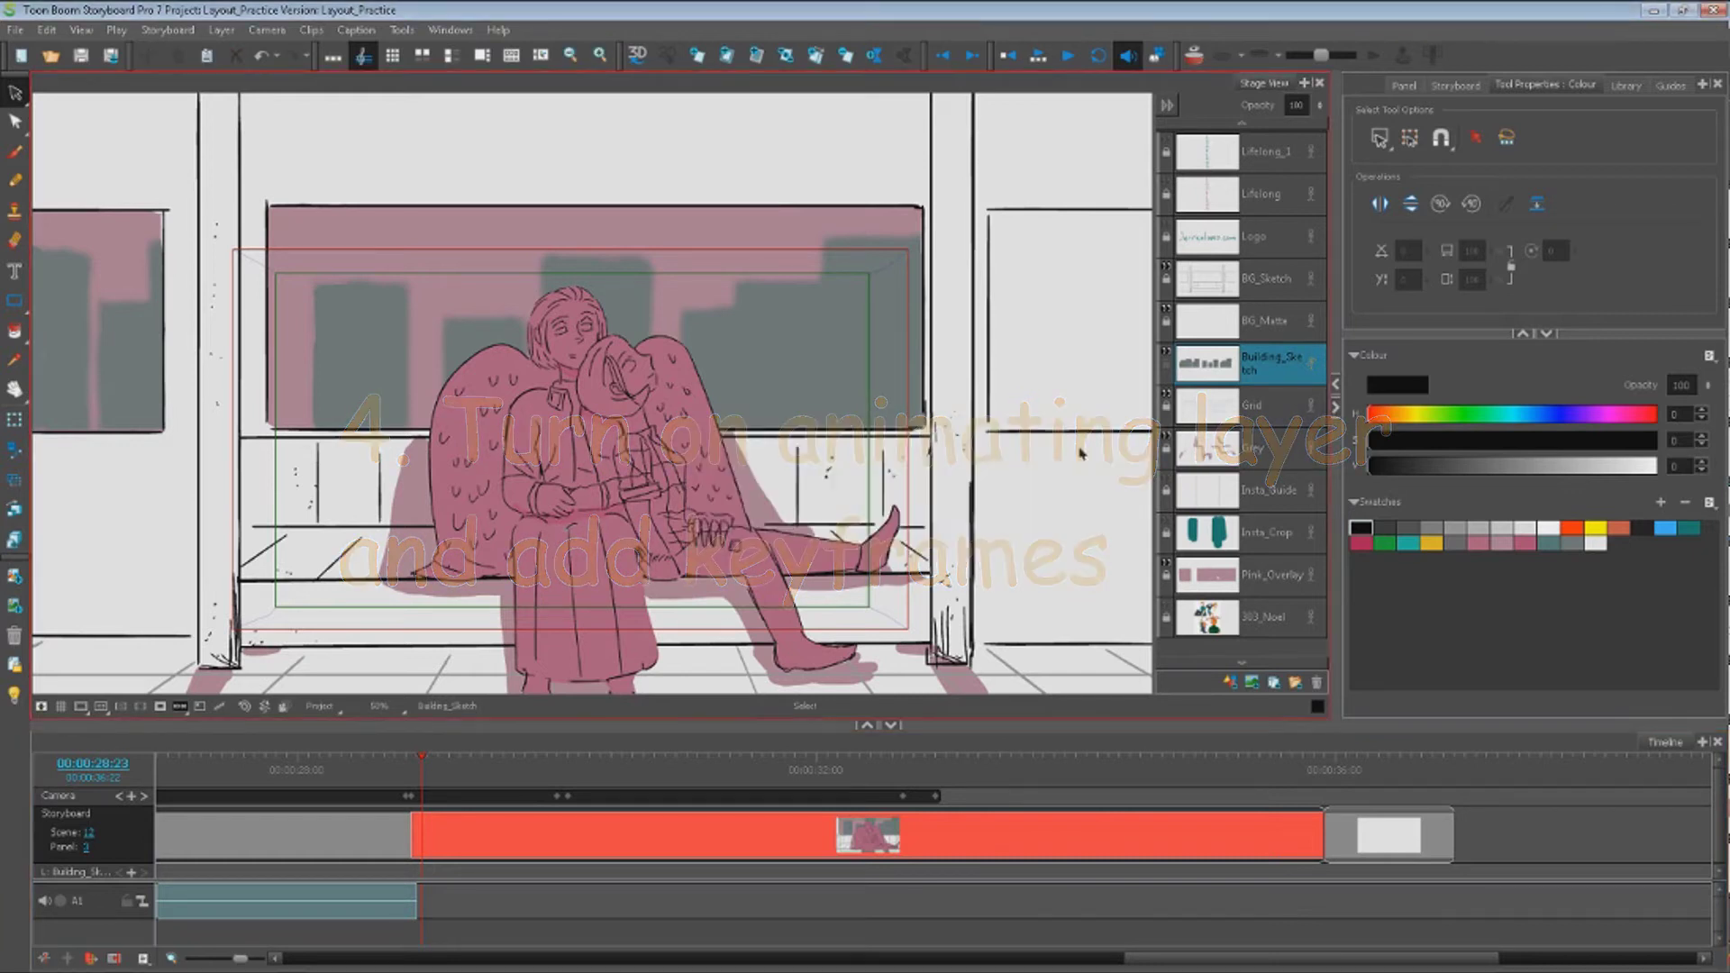
pyautogui.click(1315, 364)
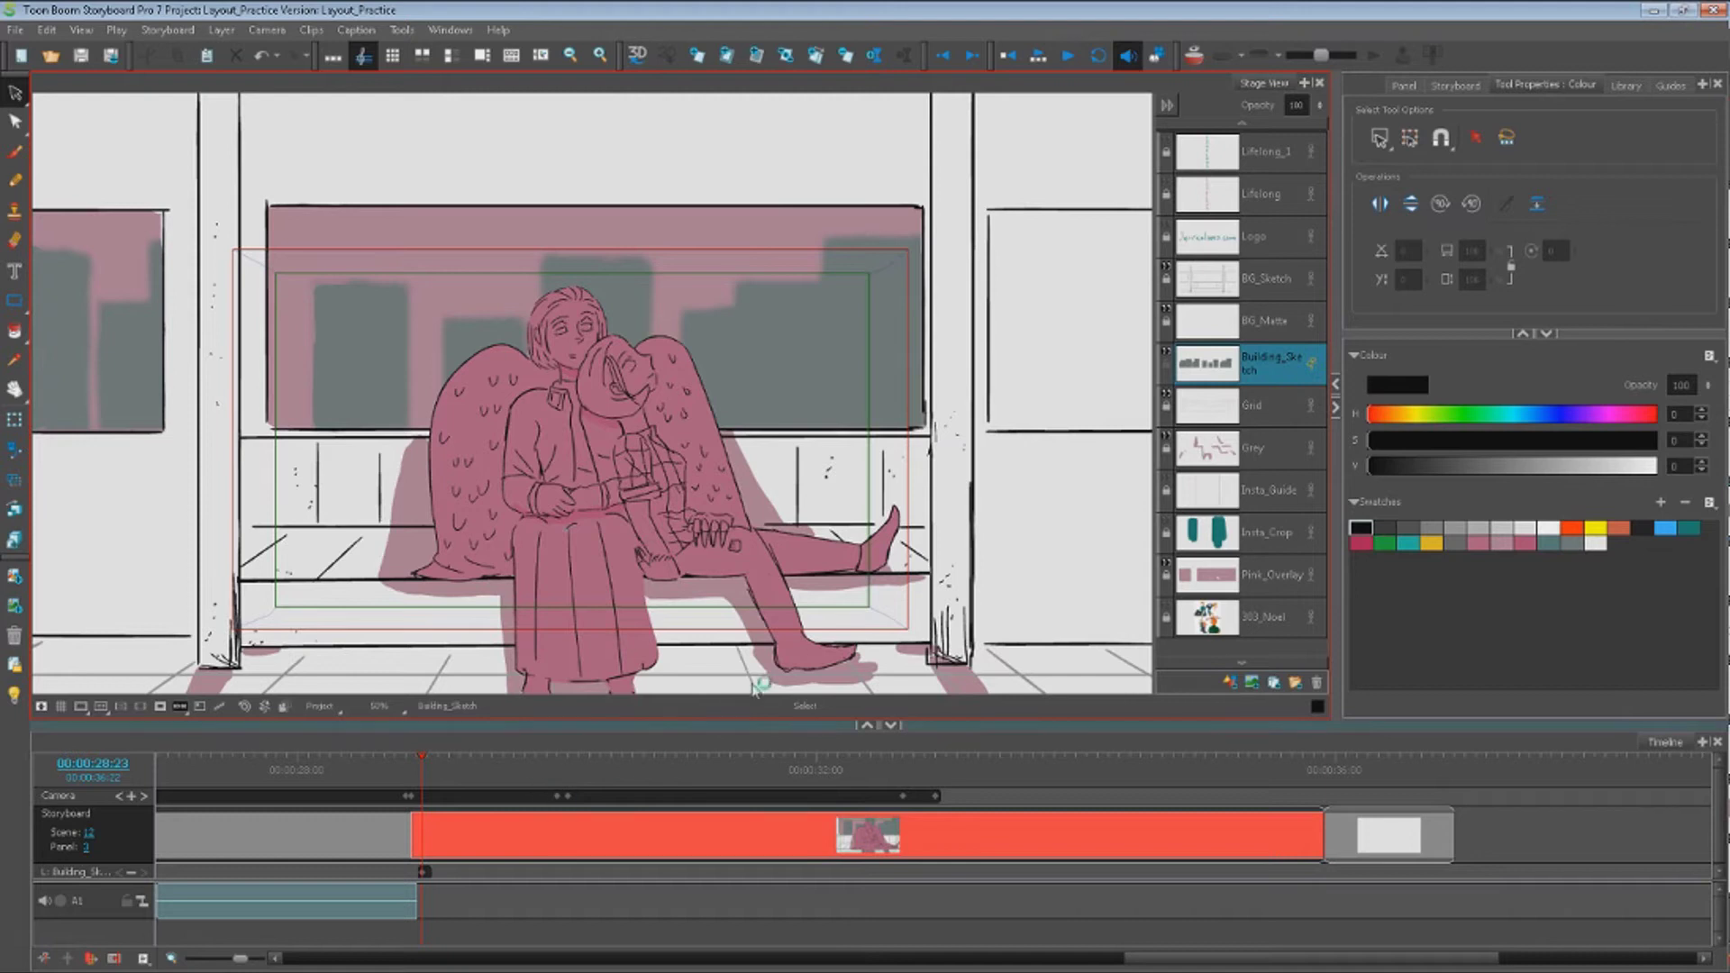
pyautogui.click(1267, 294)
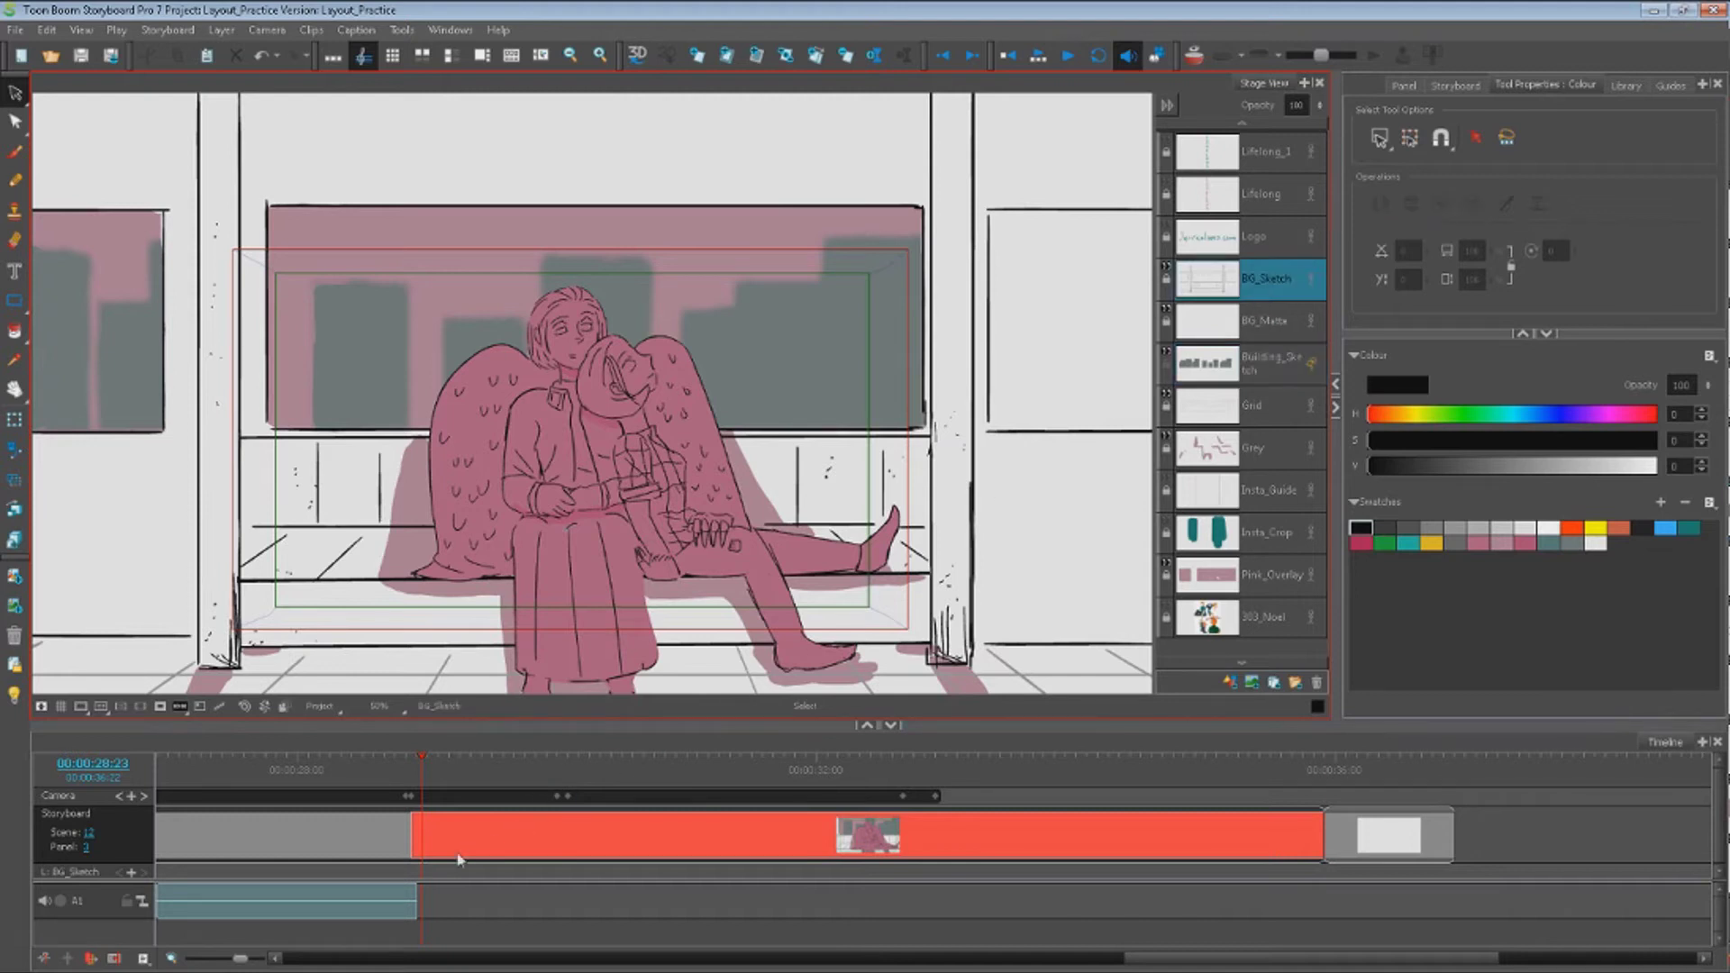
pyautogui.click(1266, 370)
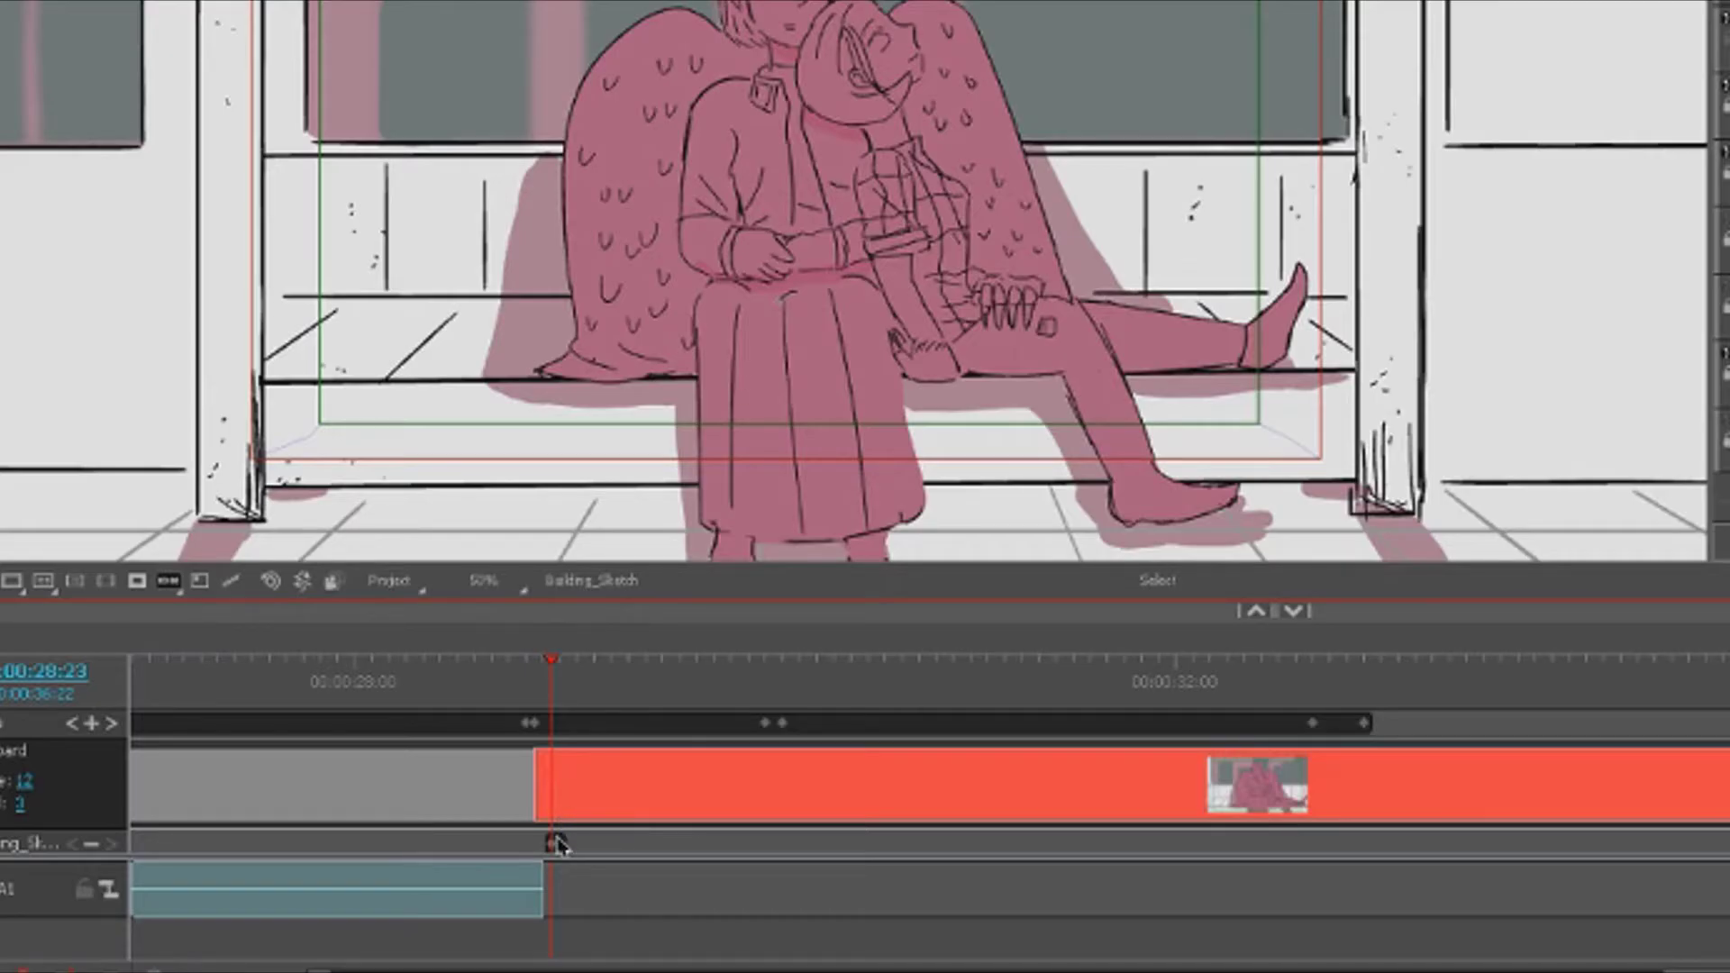
# Add a second keyframe to the Building_Sketch layer near the panel's end, at 00:00:35:20
pyautogui.click(554, 842)
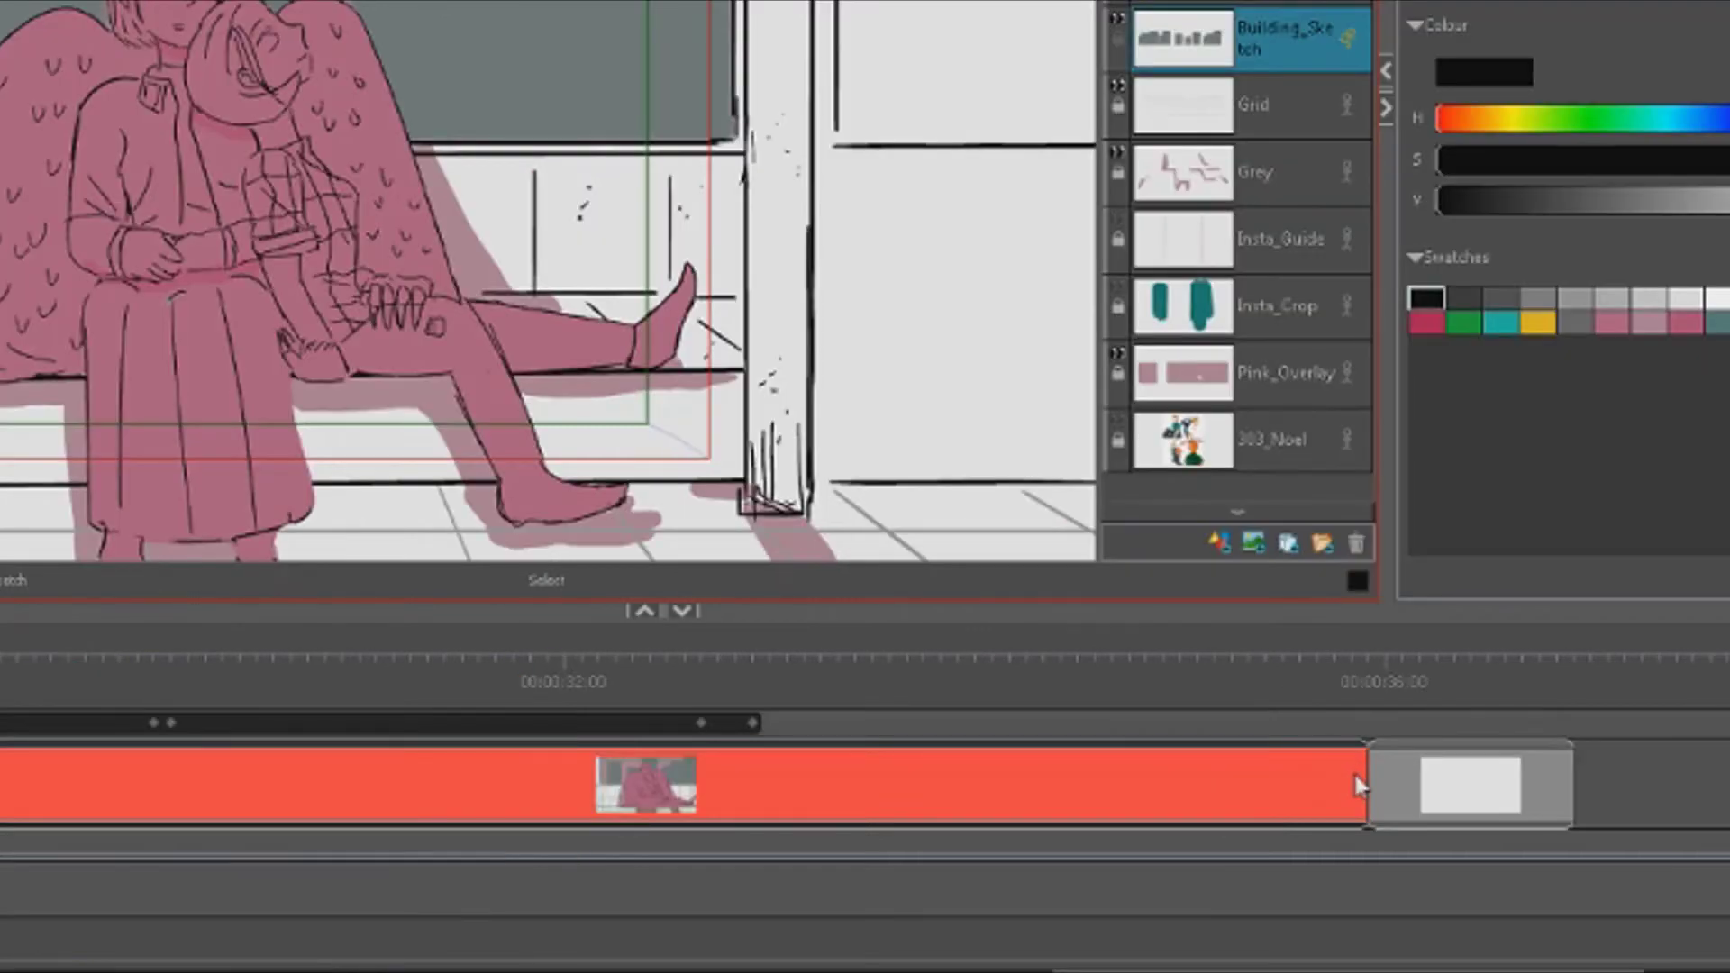
pyautogui.click(1360, 784)
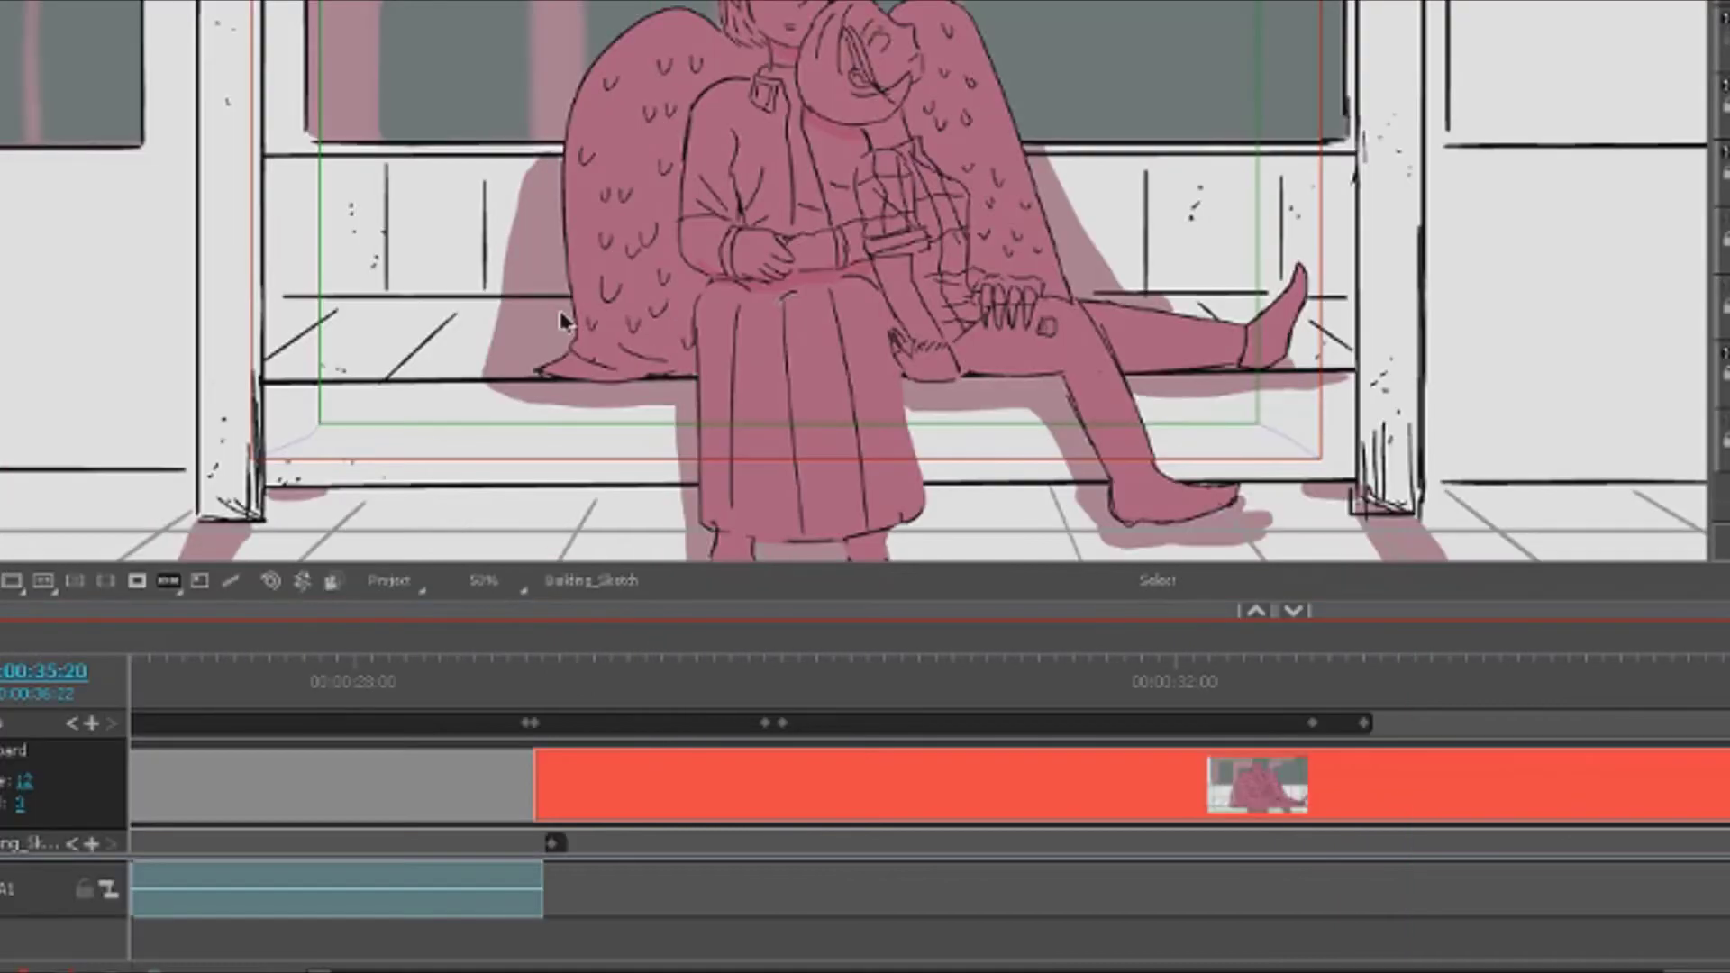
pyautogui.click(90, 842)
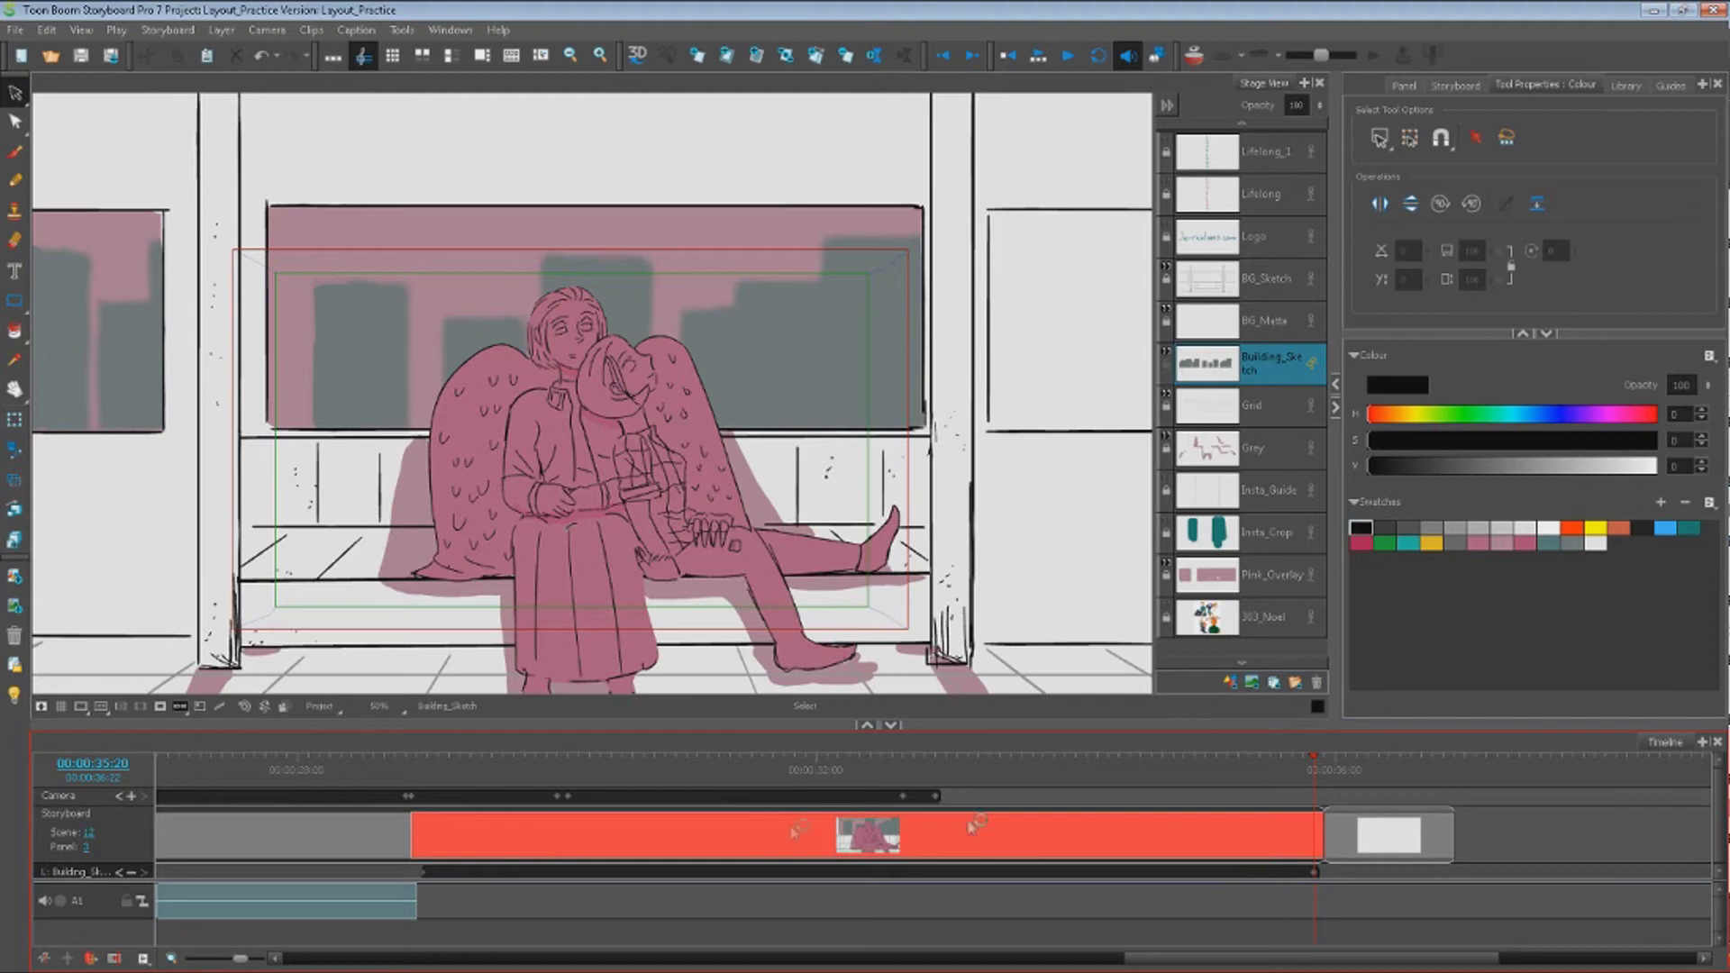
# Return to the Building_Sketch layer's first keyframe near 00:00:28:23 and select its artwork with the Layer Transform tool
pyautogui.click(427, 870)
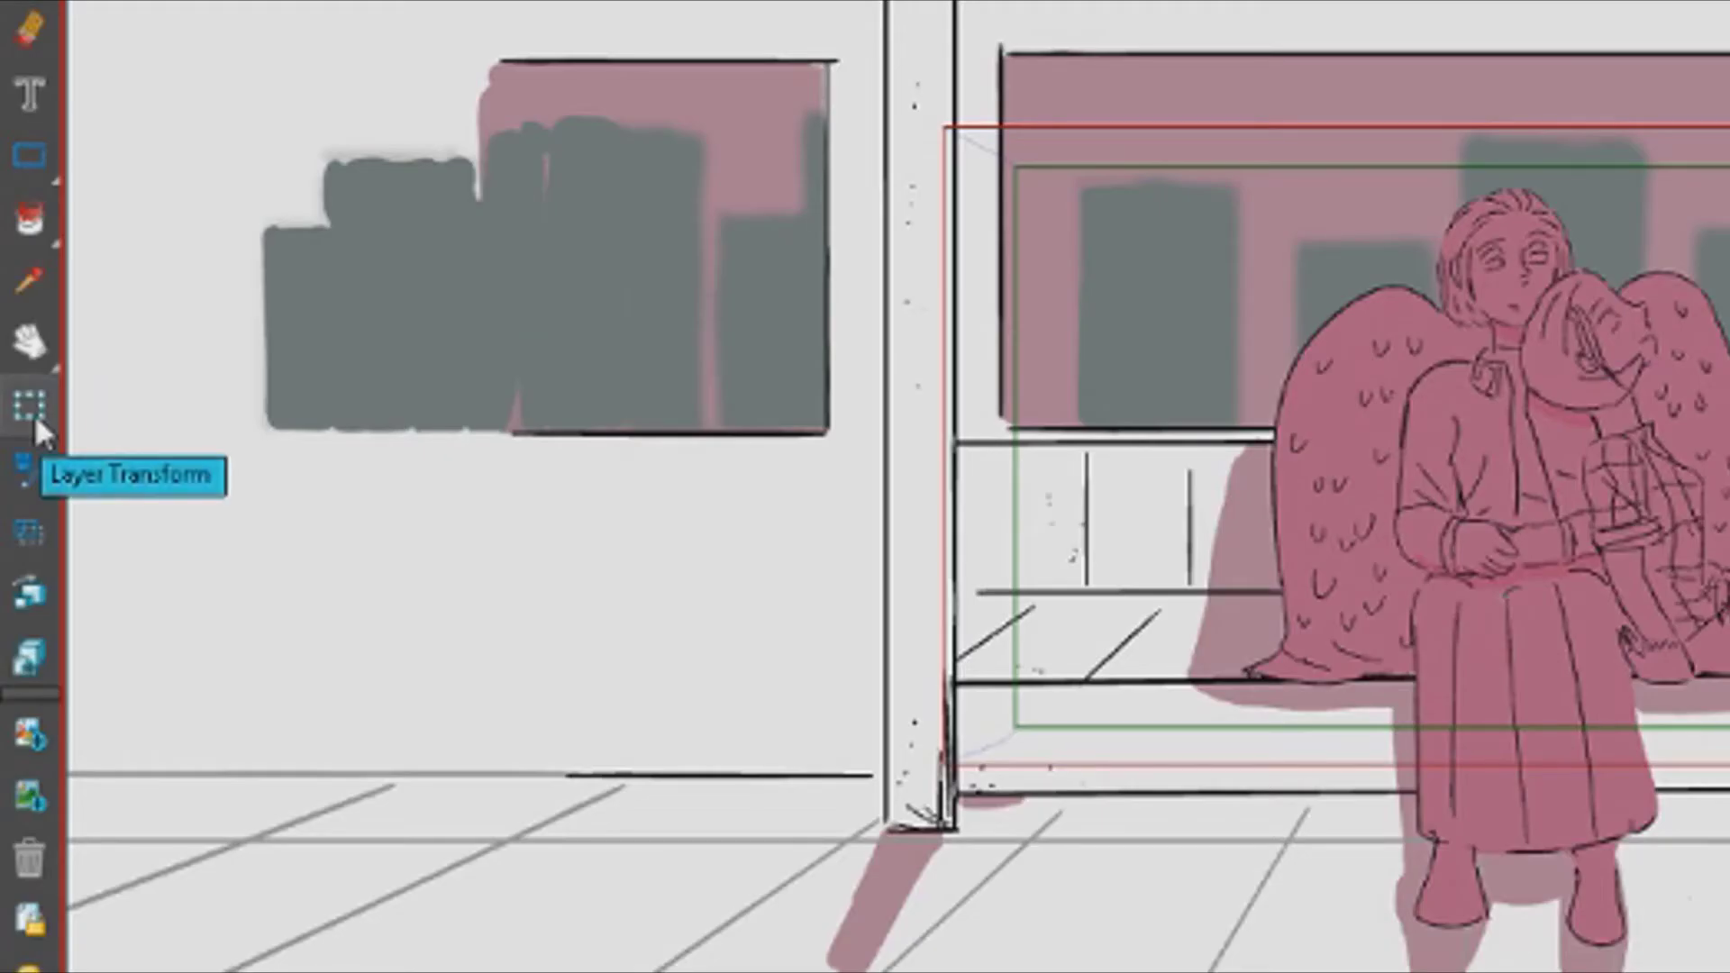
pyautogui.click(30, 407)
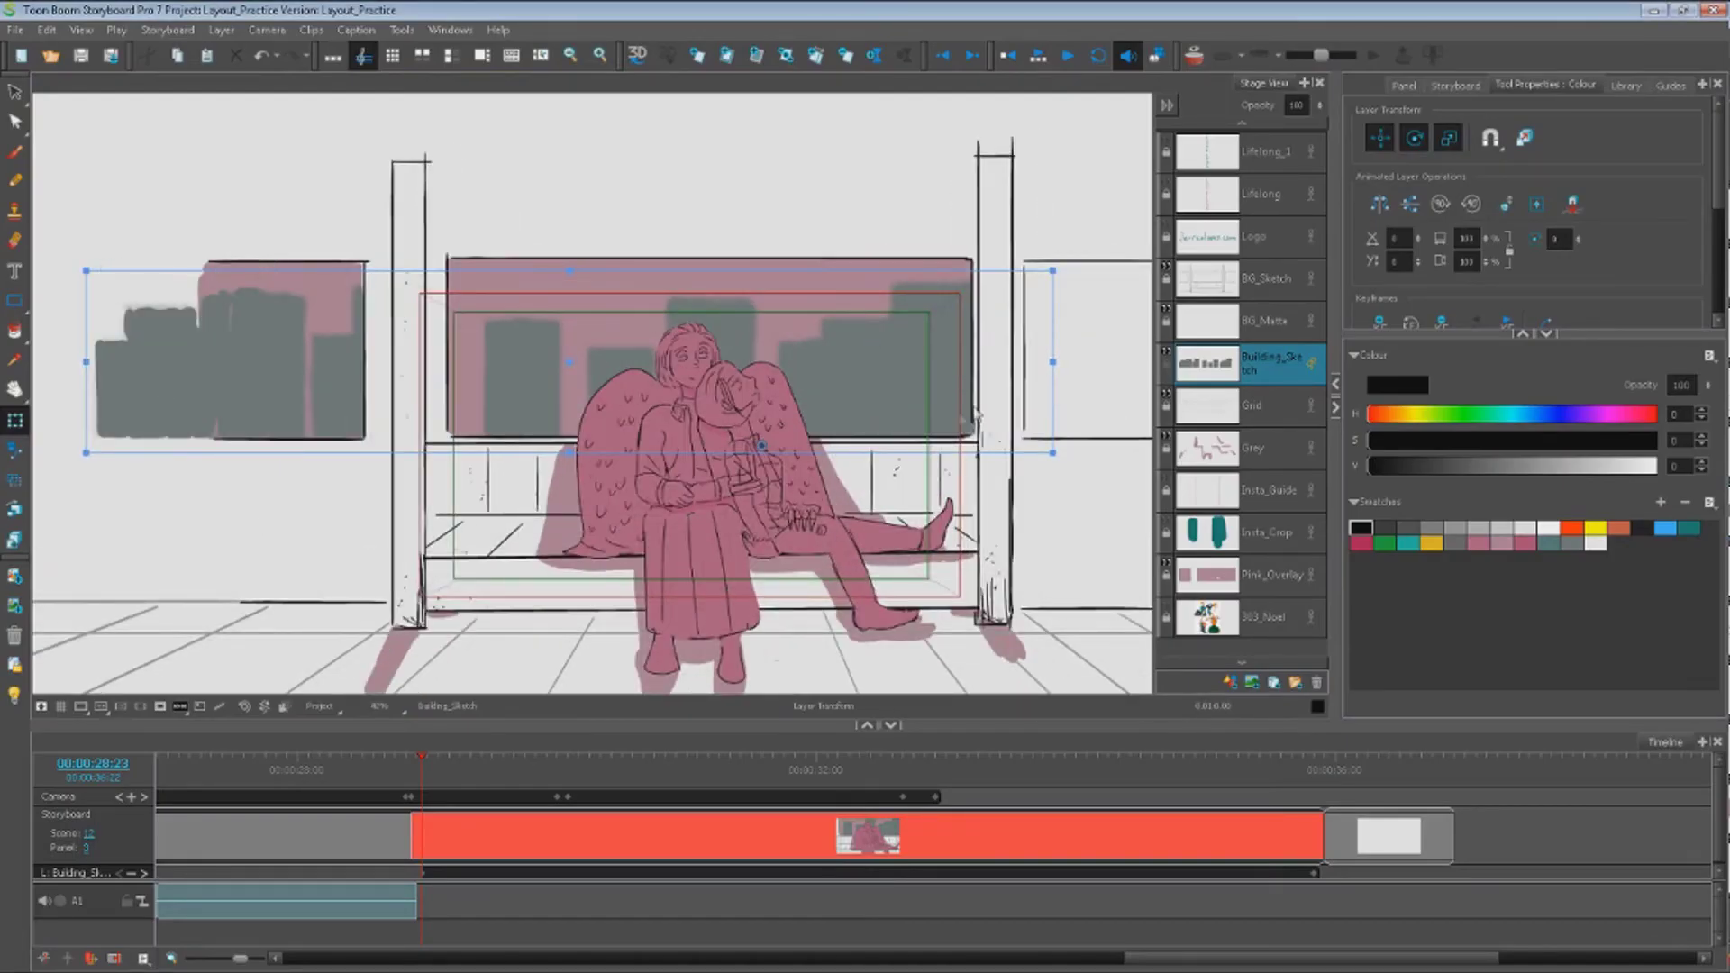
pyautogui.scroll(-1, 1075, 508)
pyautogui.scroll(1, 744, 374)
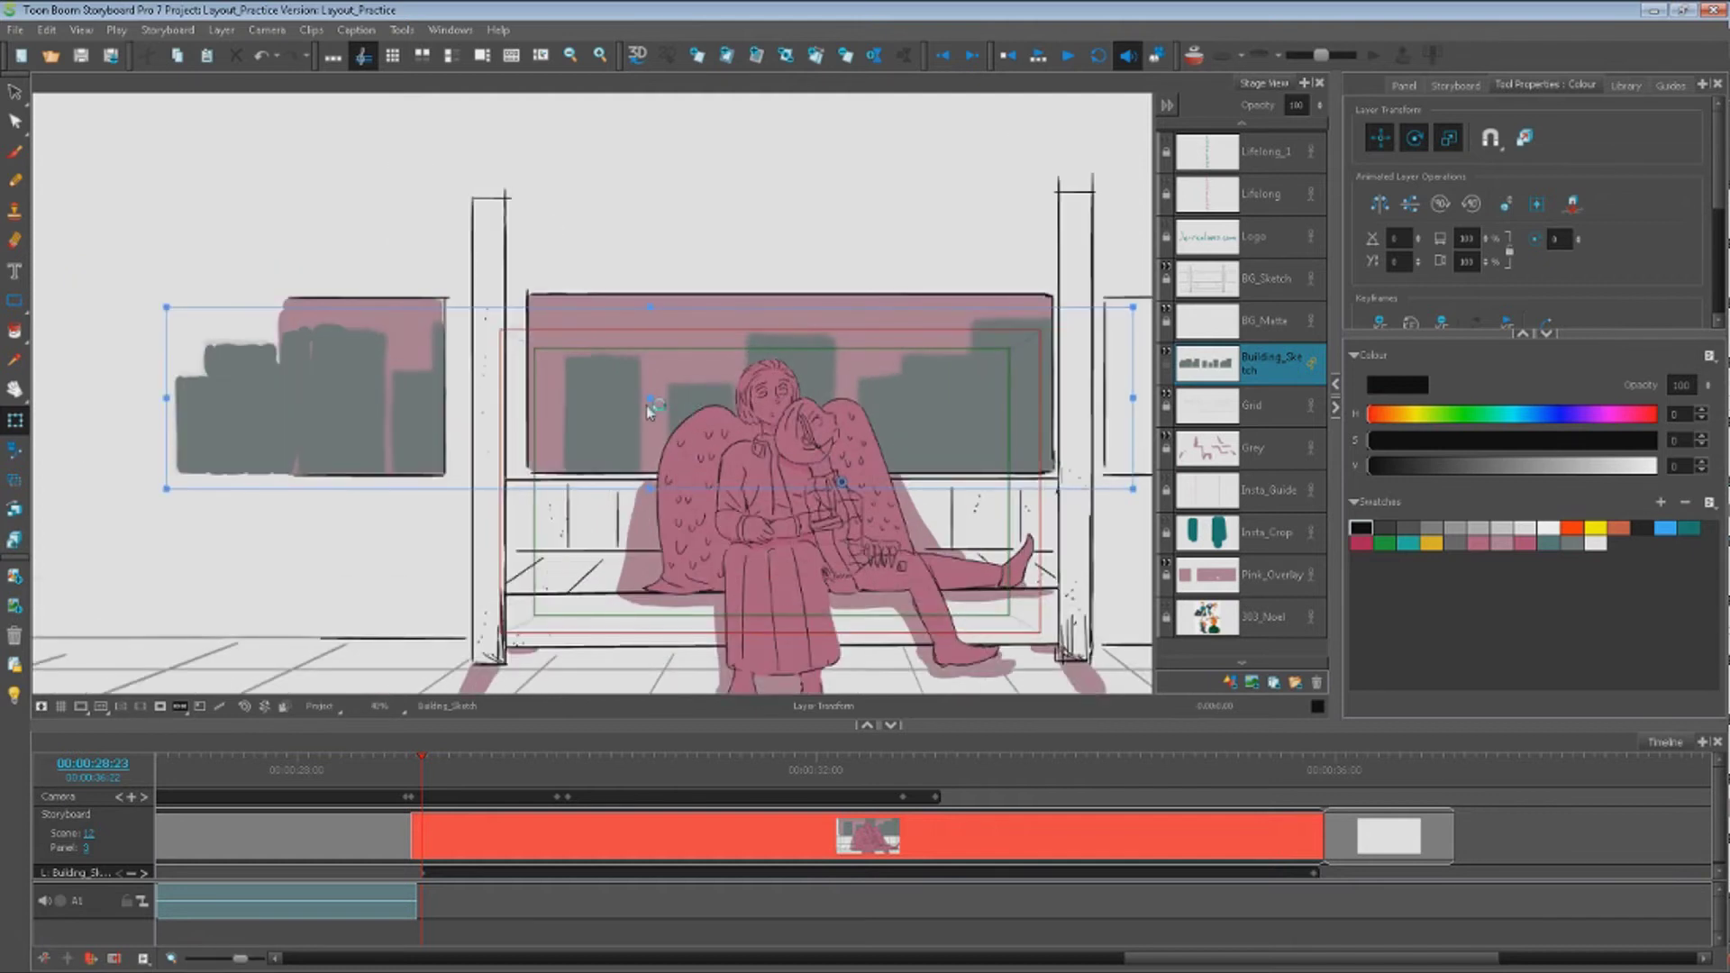
pyautogui.click(703, 415)
pyautogui.scroll(-1, 775, 424)
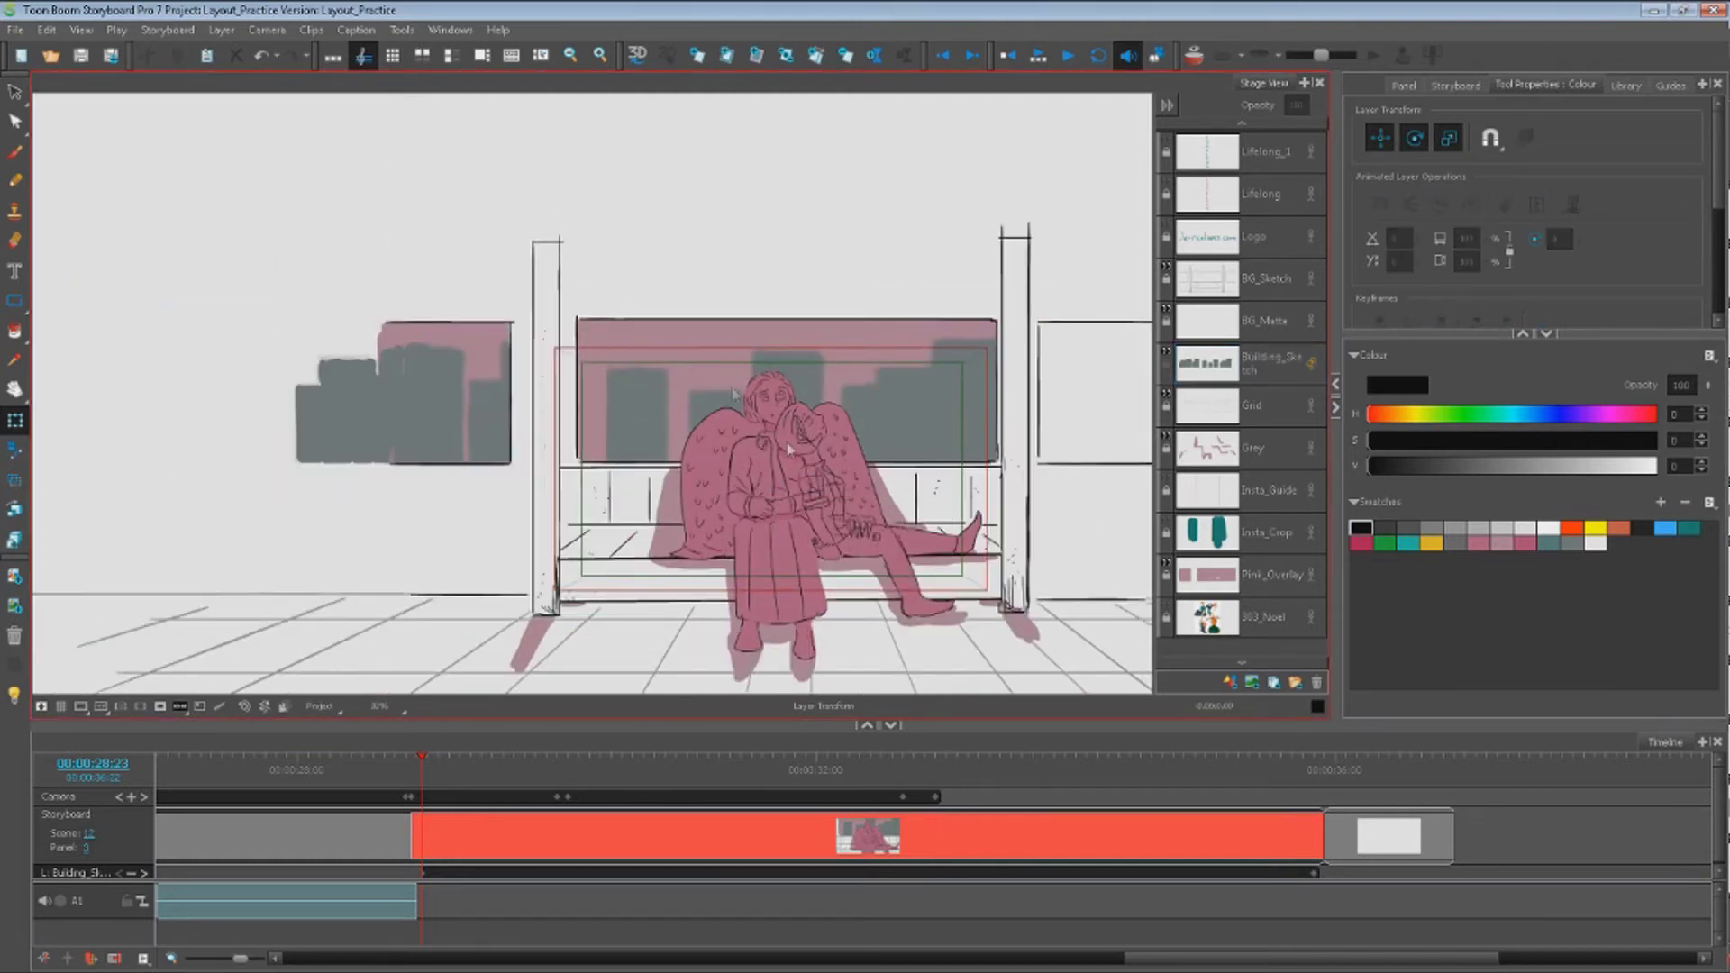
pyautogui.click(735, 394)
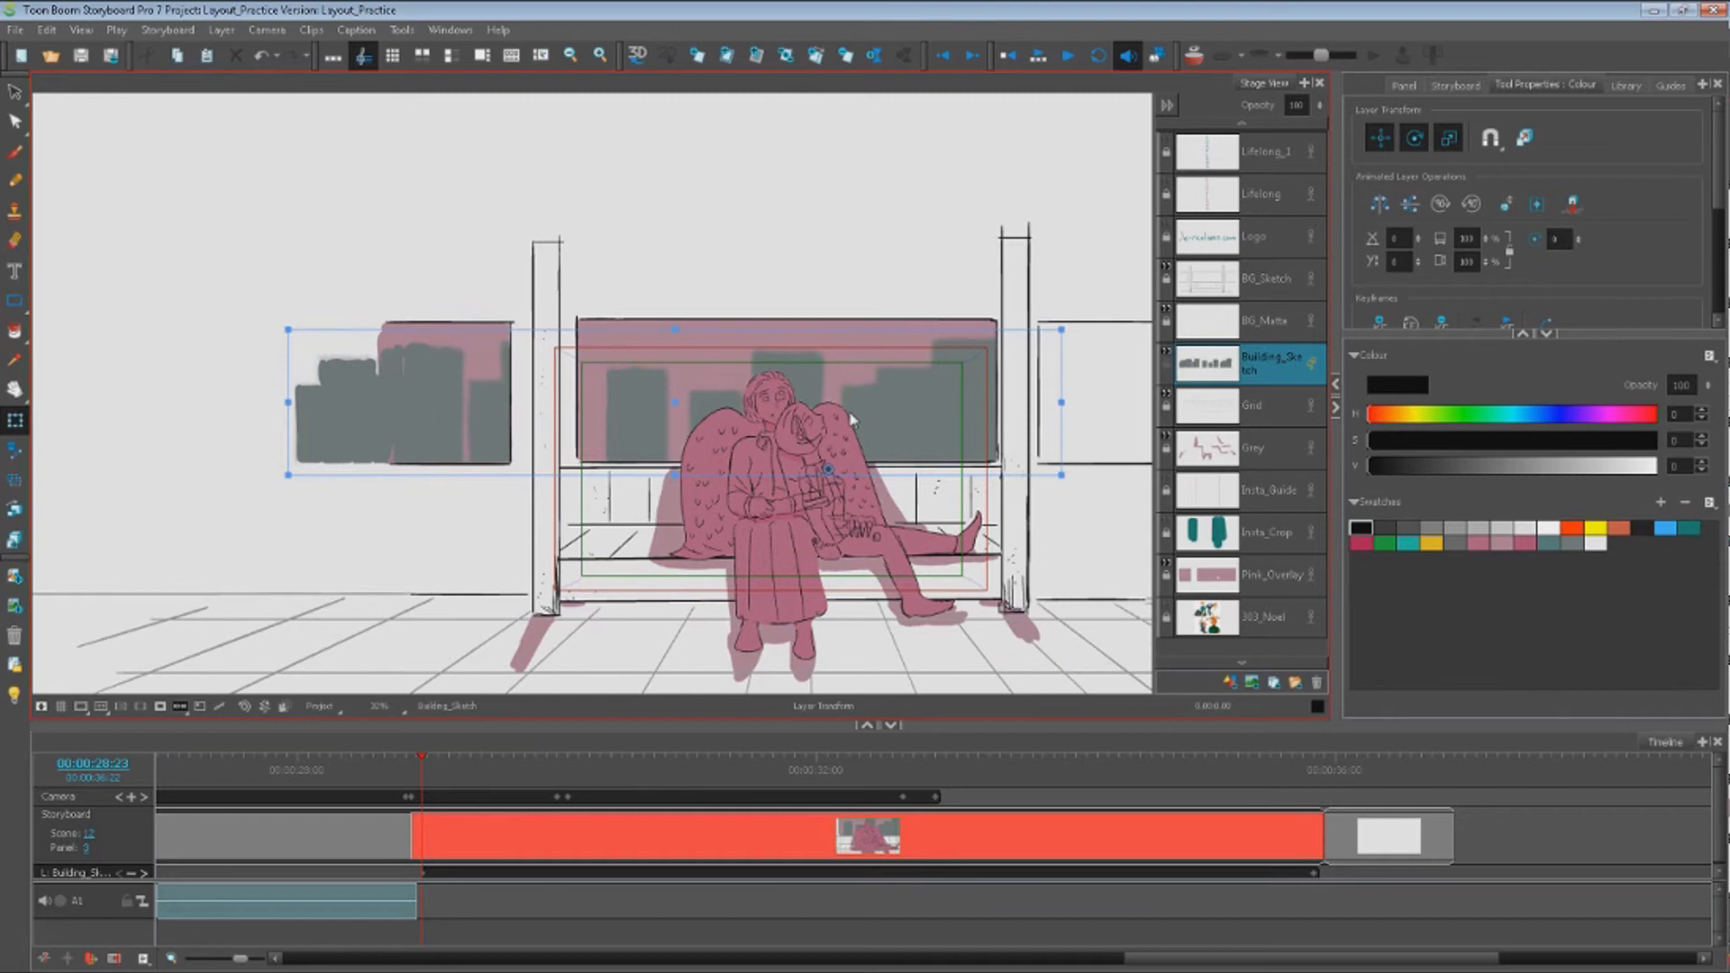
pyautogui.scroll(1, 692, 267)
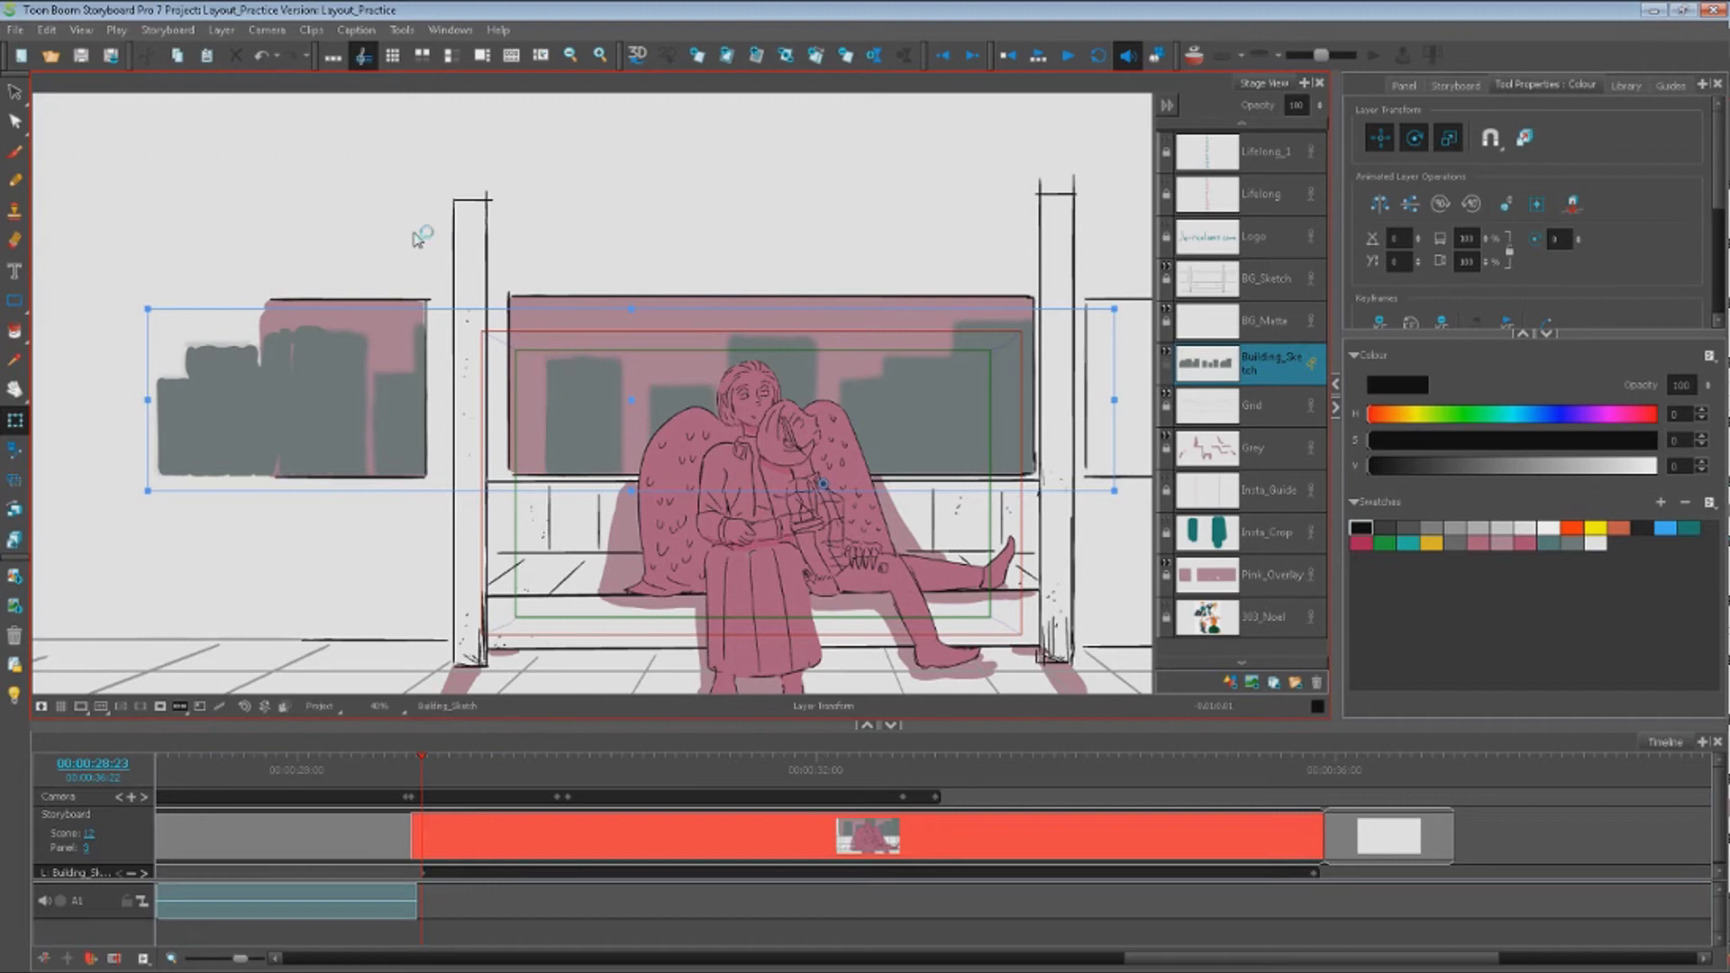
# Move the Building_Sketch artwork to the right at the first keyframe to create a horizontal motion path, and examine that path
pyautogui.scroll(-1, 417, 240)
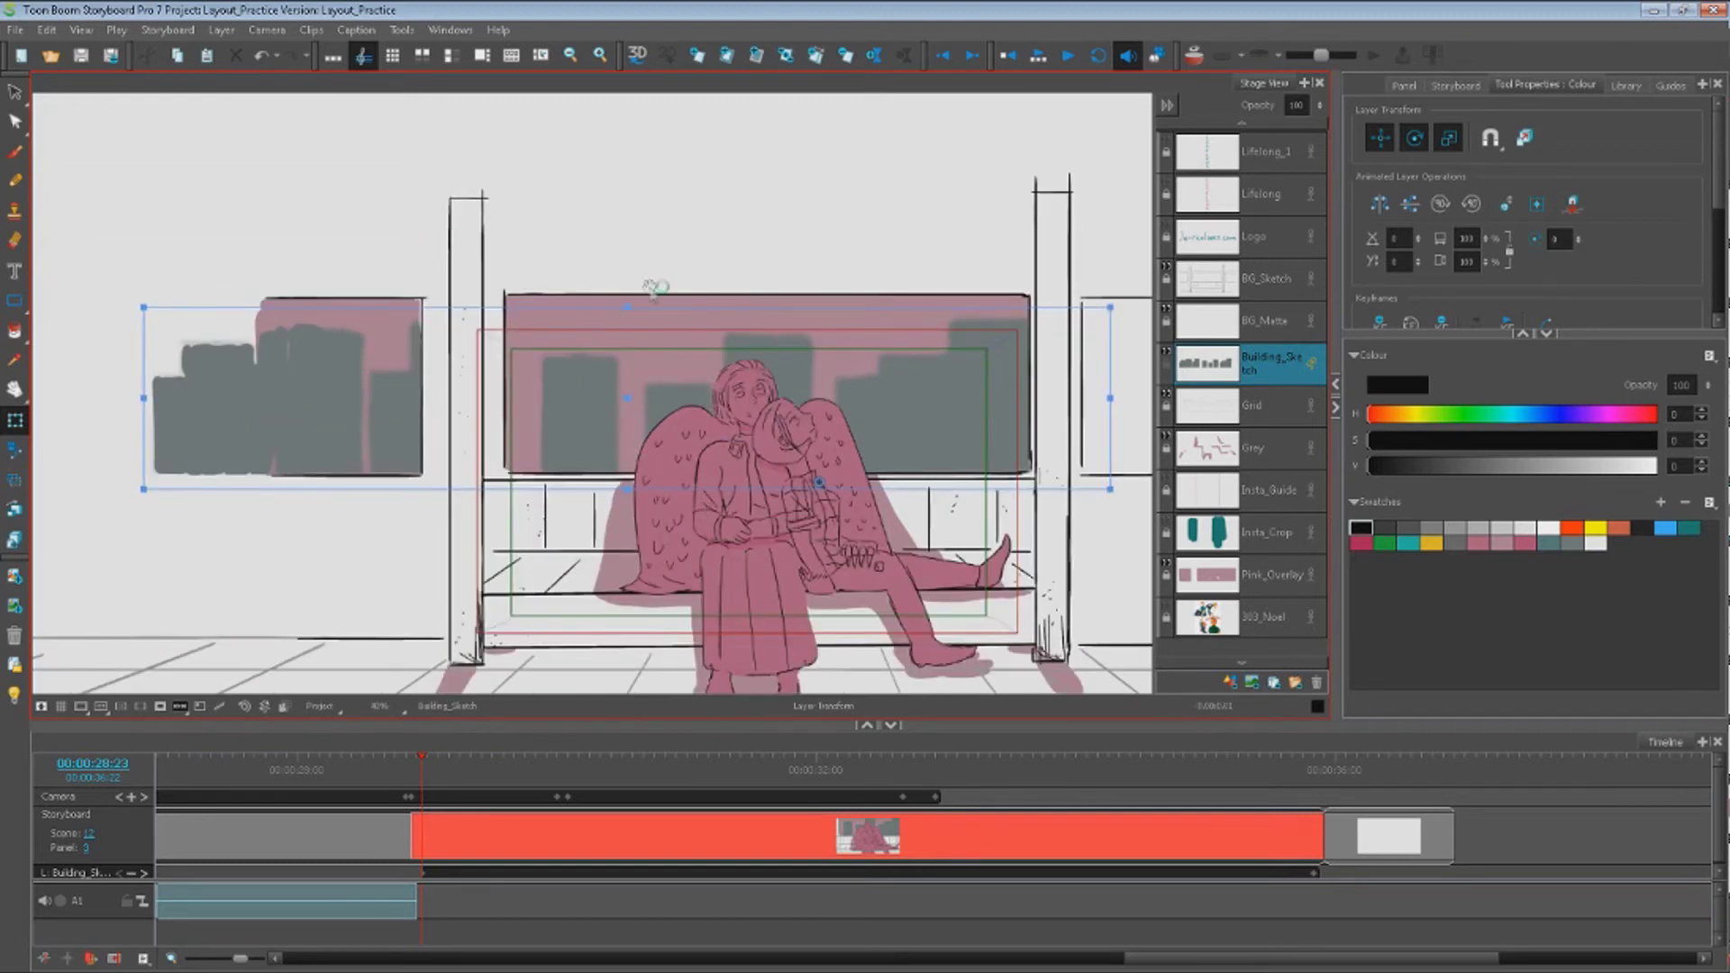
pyautogui.scroll(1, 590, 226)
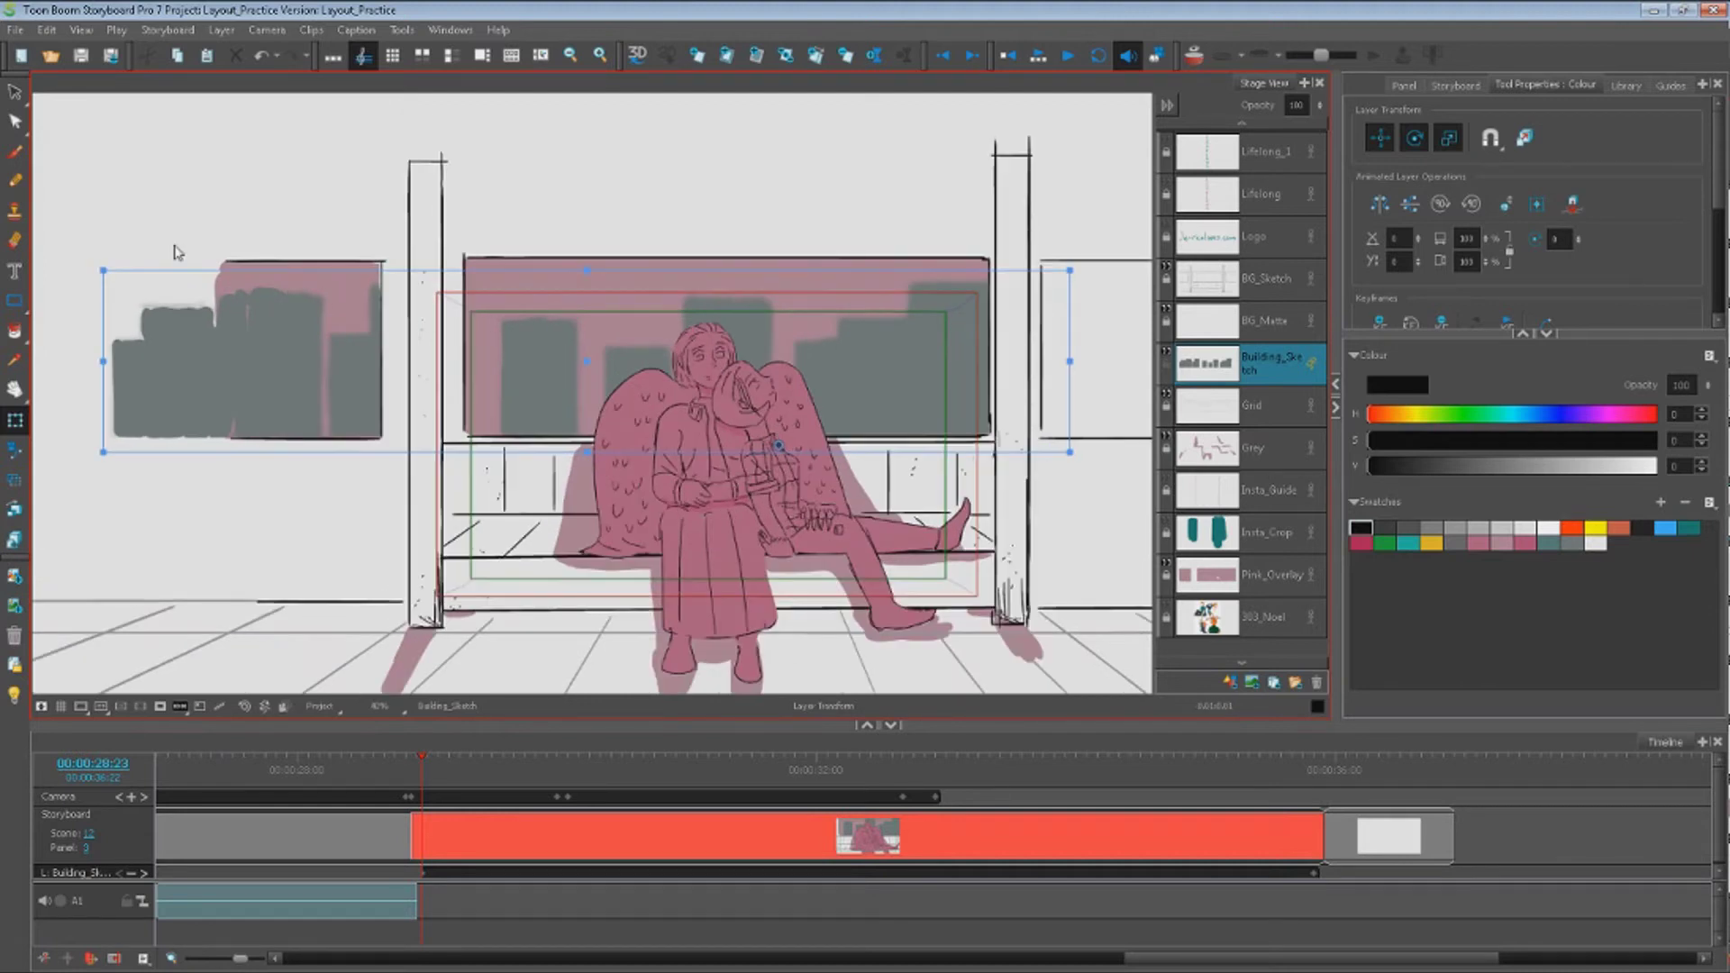
pyautogui.moveTo(93, 204); pyautogui.dragTo(1053, 553)
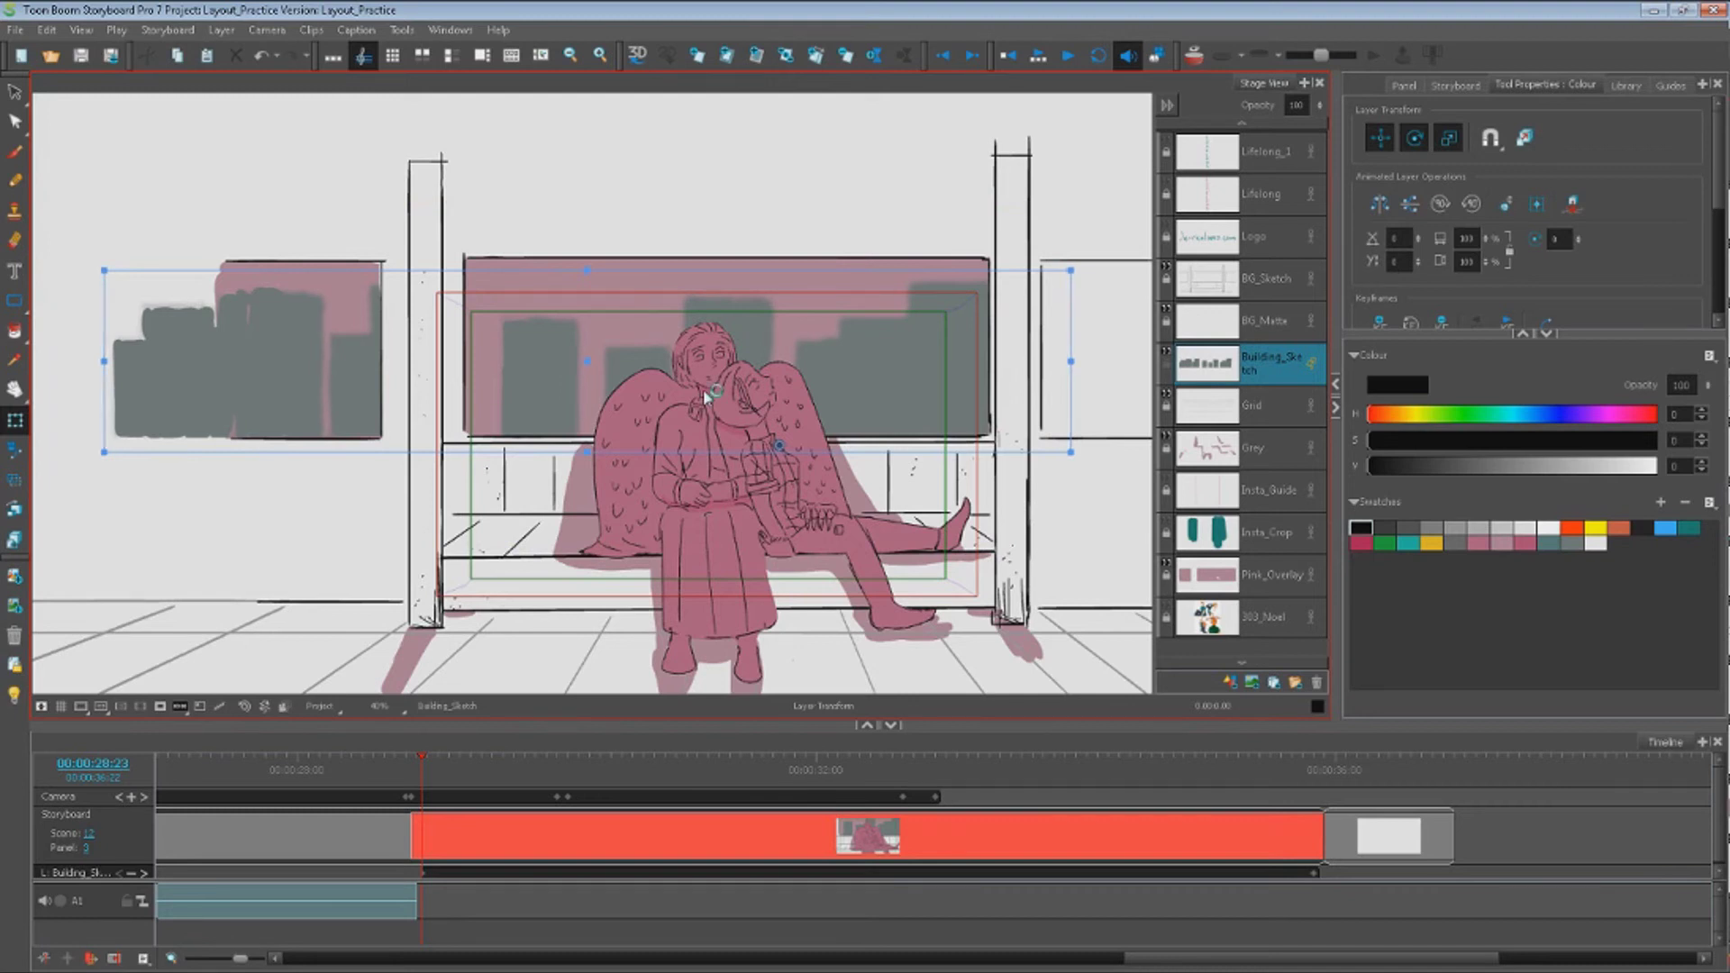
pyautogui.press('Right')
pyautogui.press('Right')
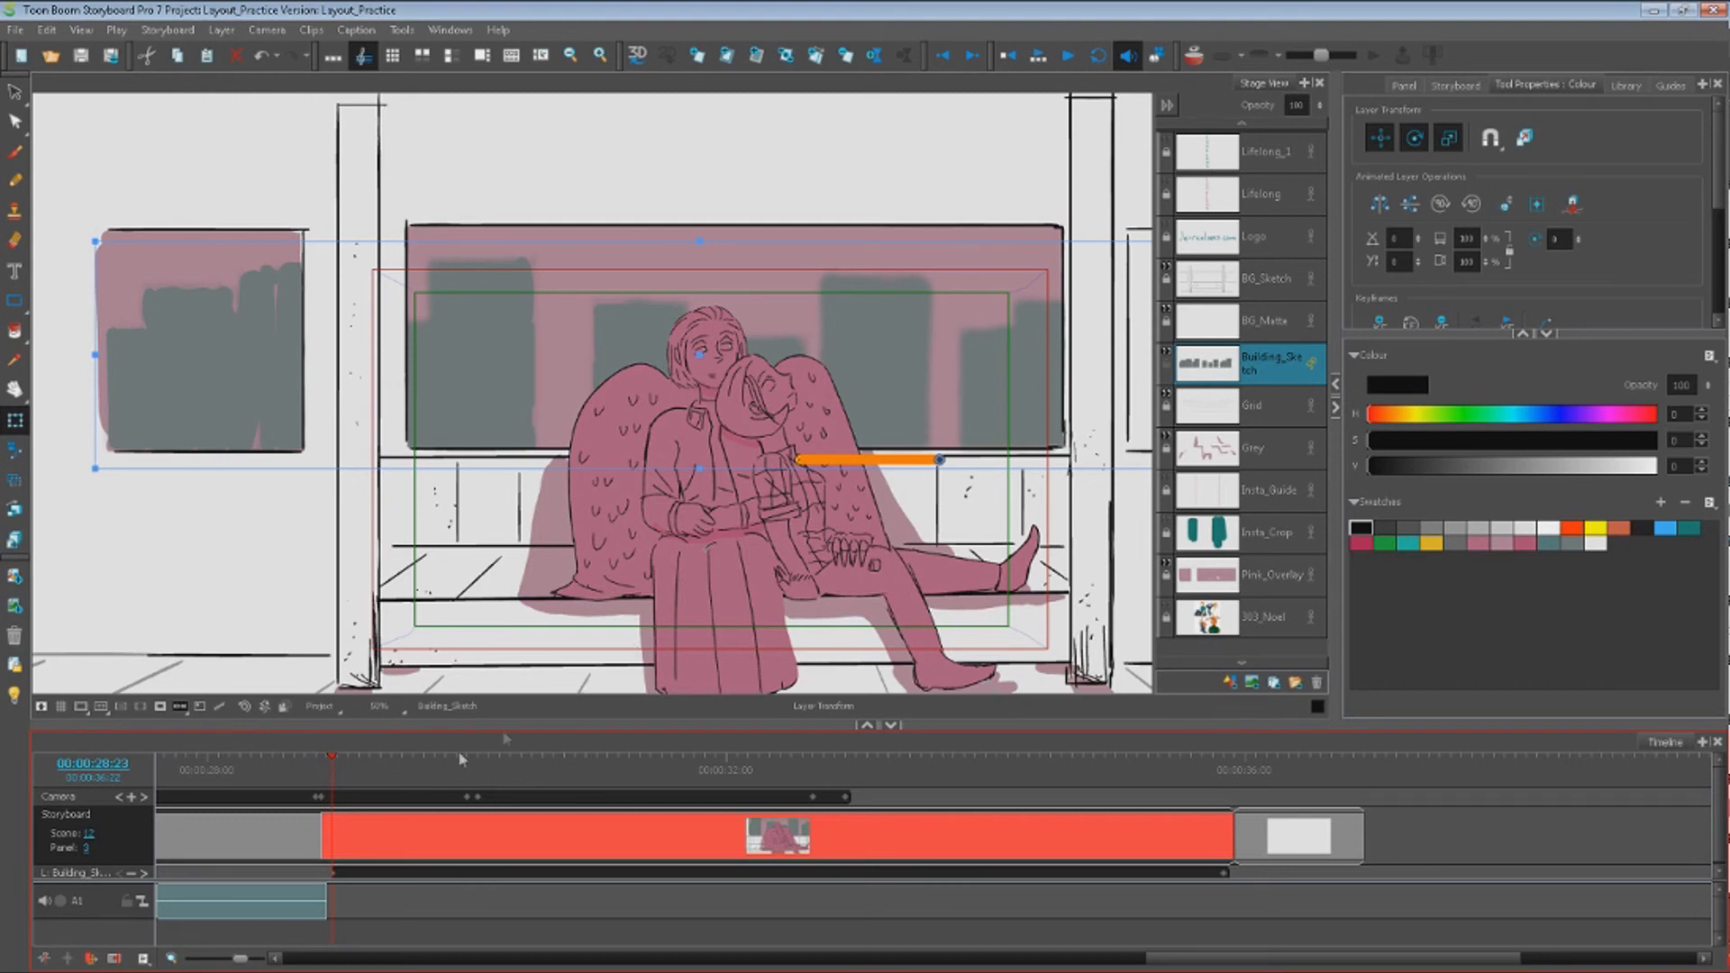
pyautogui.scroll(2, 904, 453)
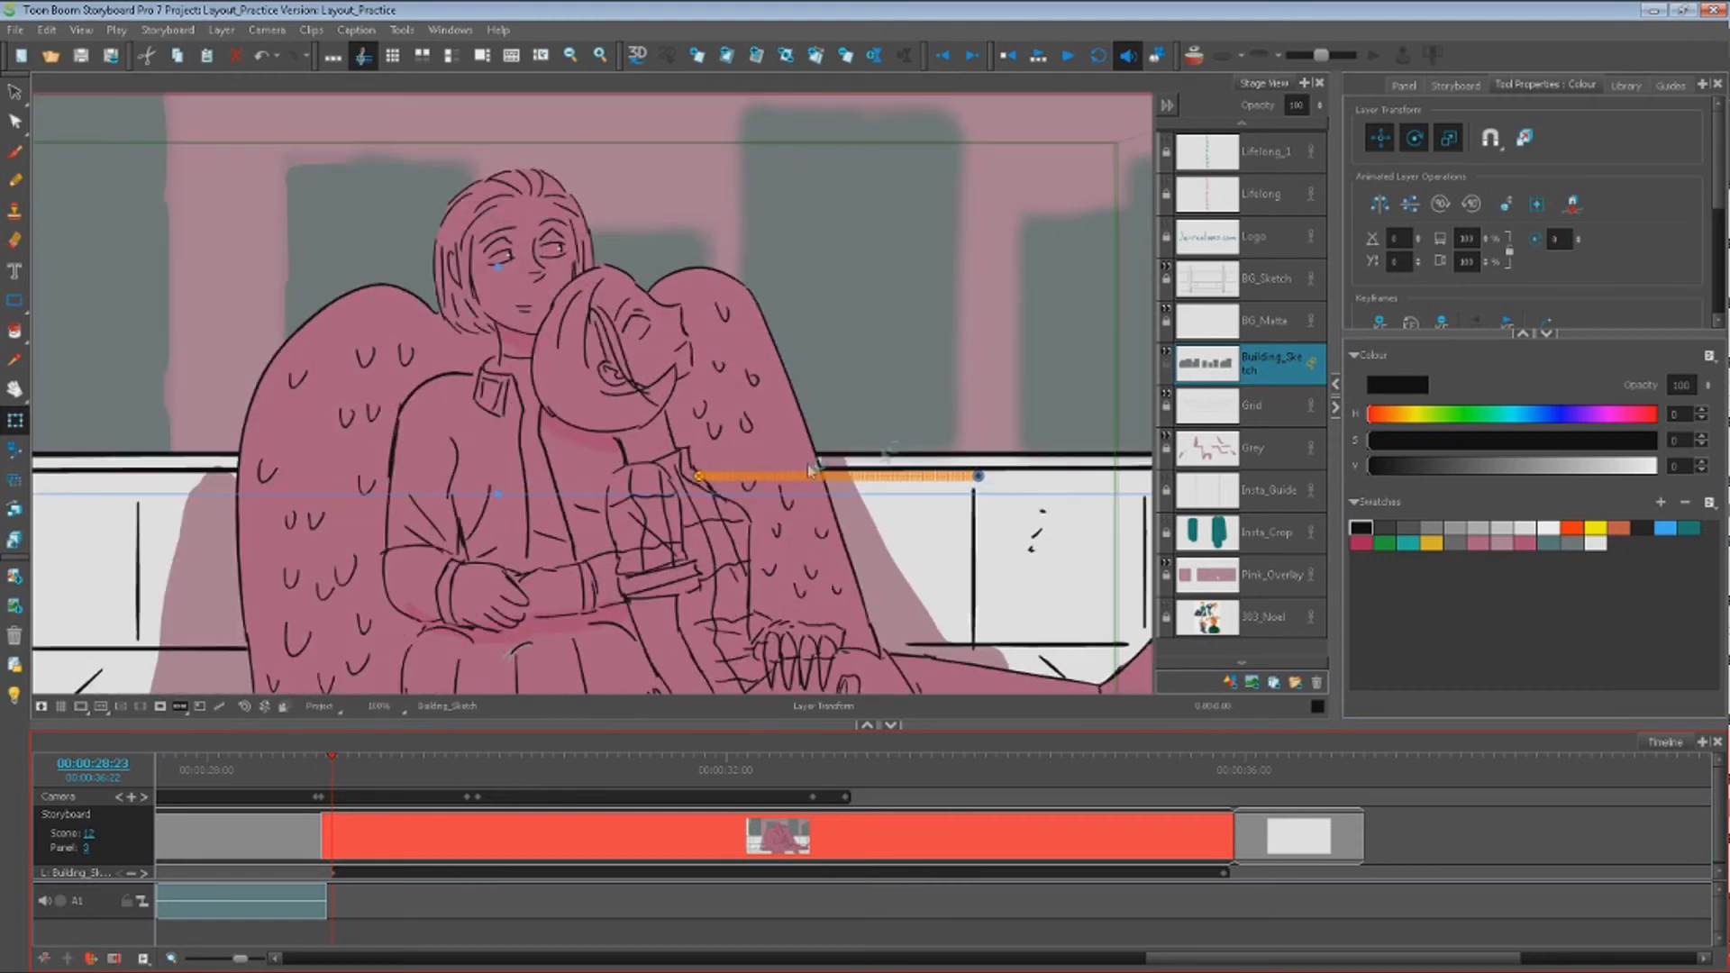
pyautogui.scroll(-2, 855, 503)
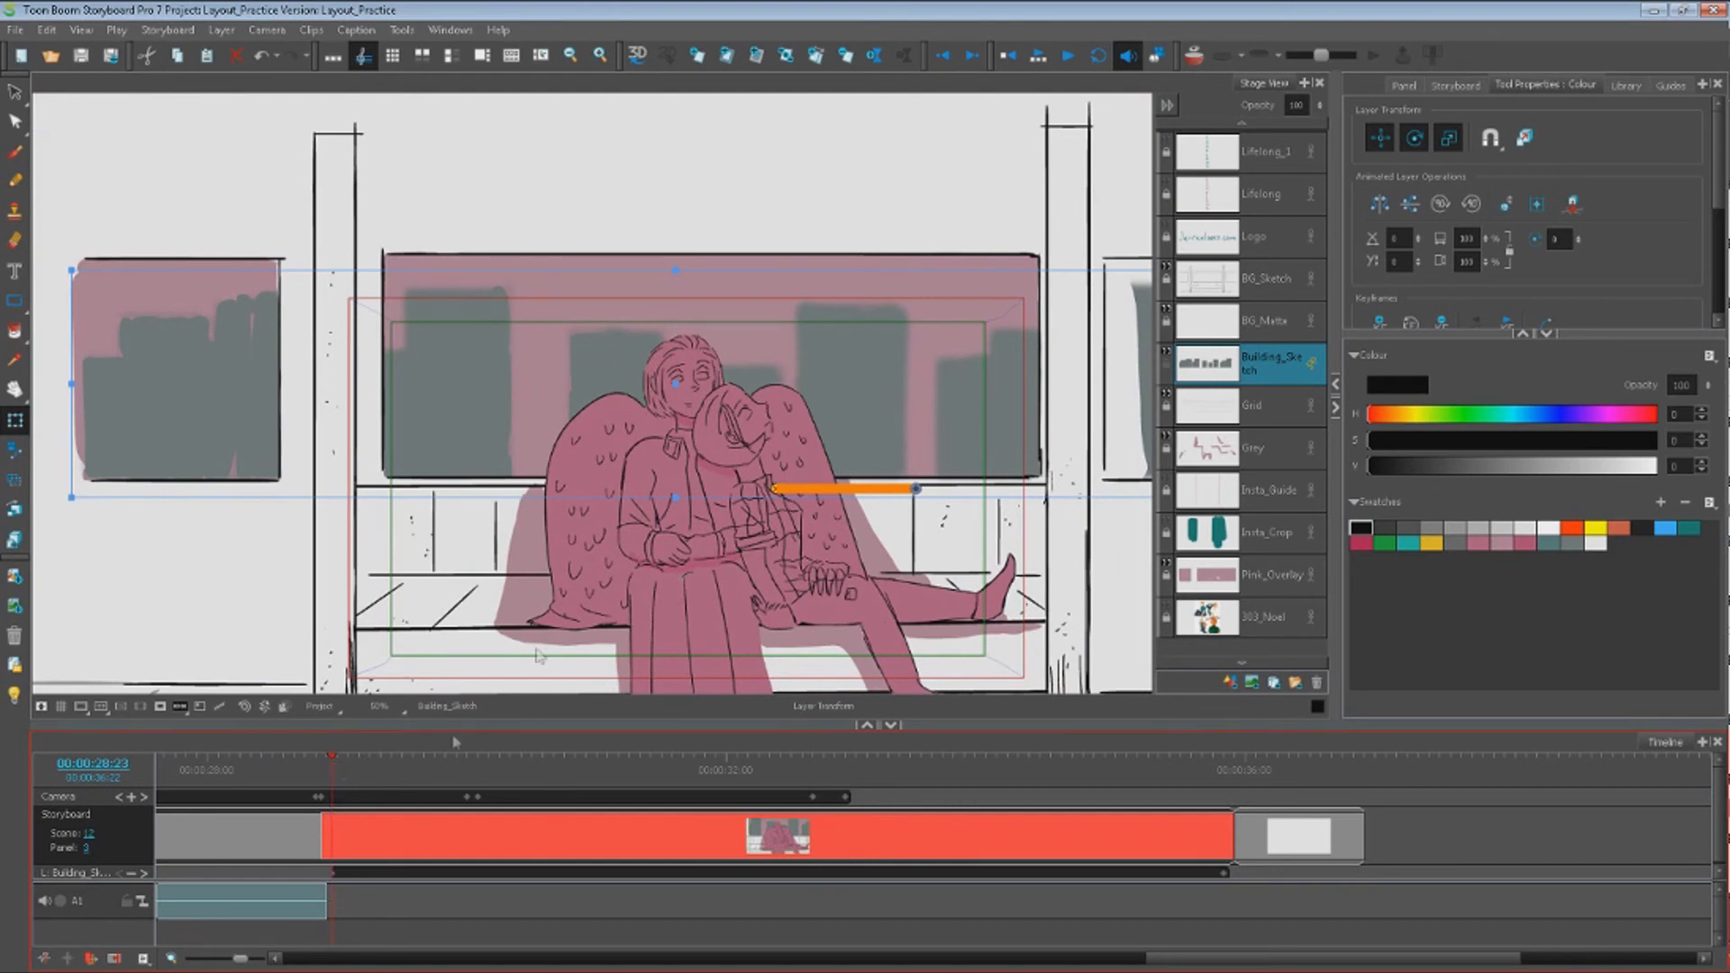
pyautogui.scroll(-2, 770, 430)
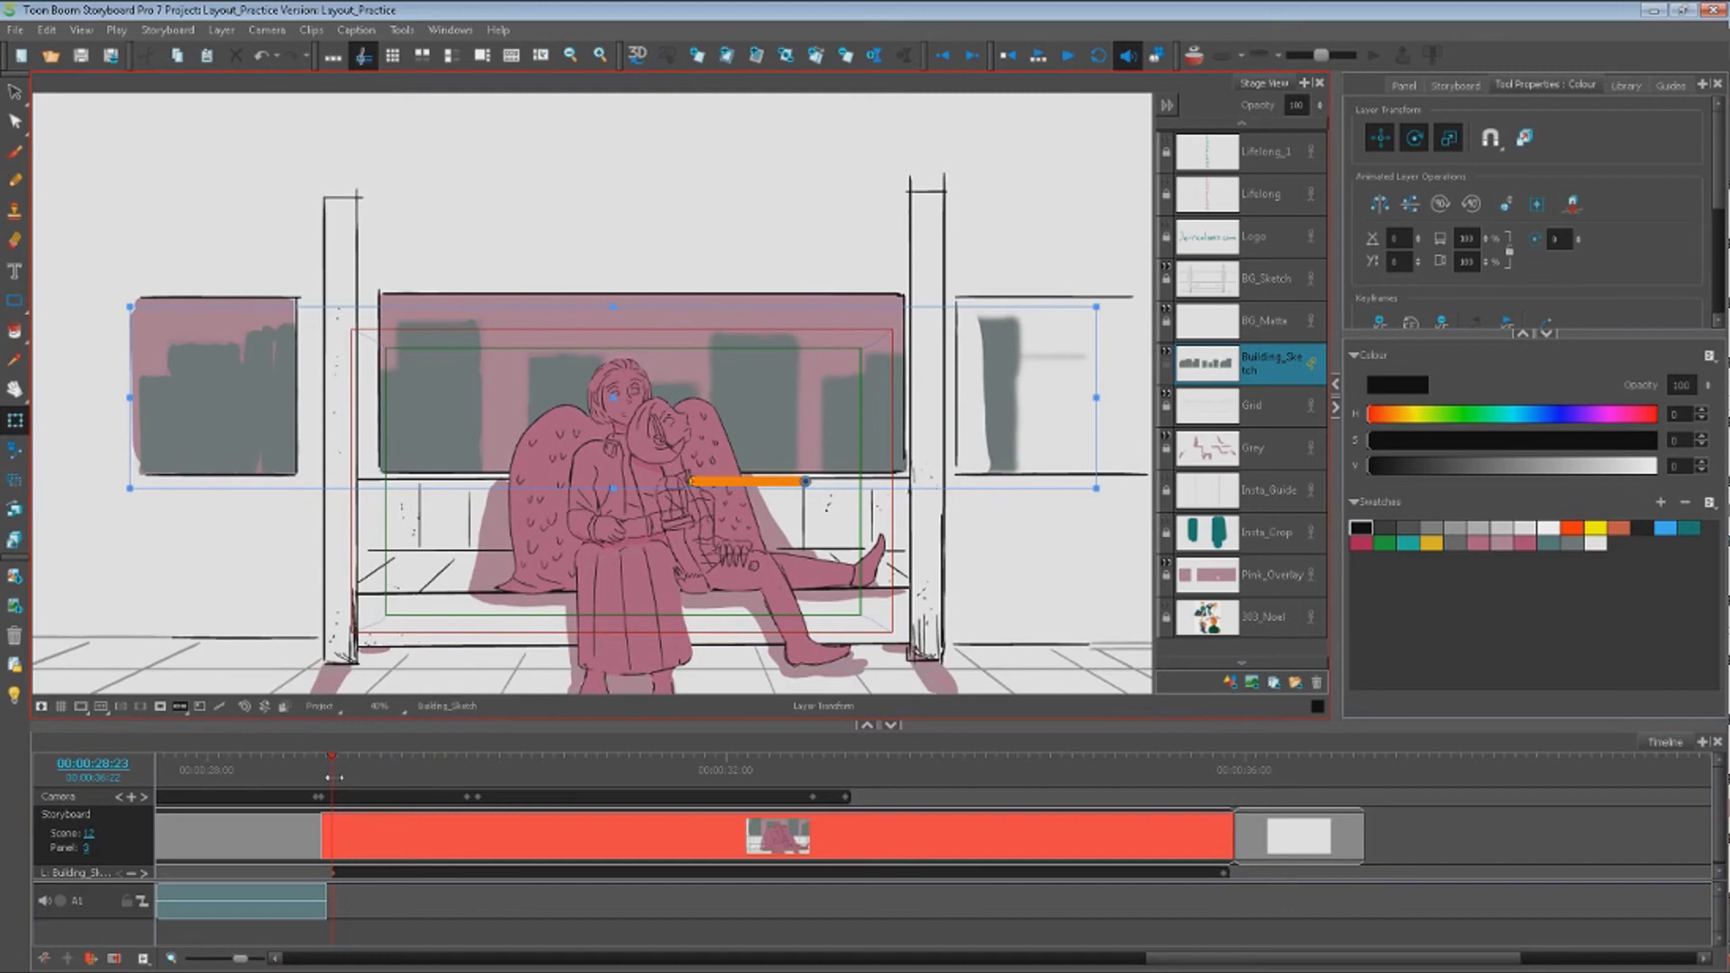
# Scrub back and forth through the red panel to preview the buildings moving behind the train windows
pyautogui.click(331, 772)
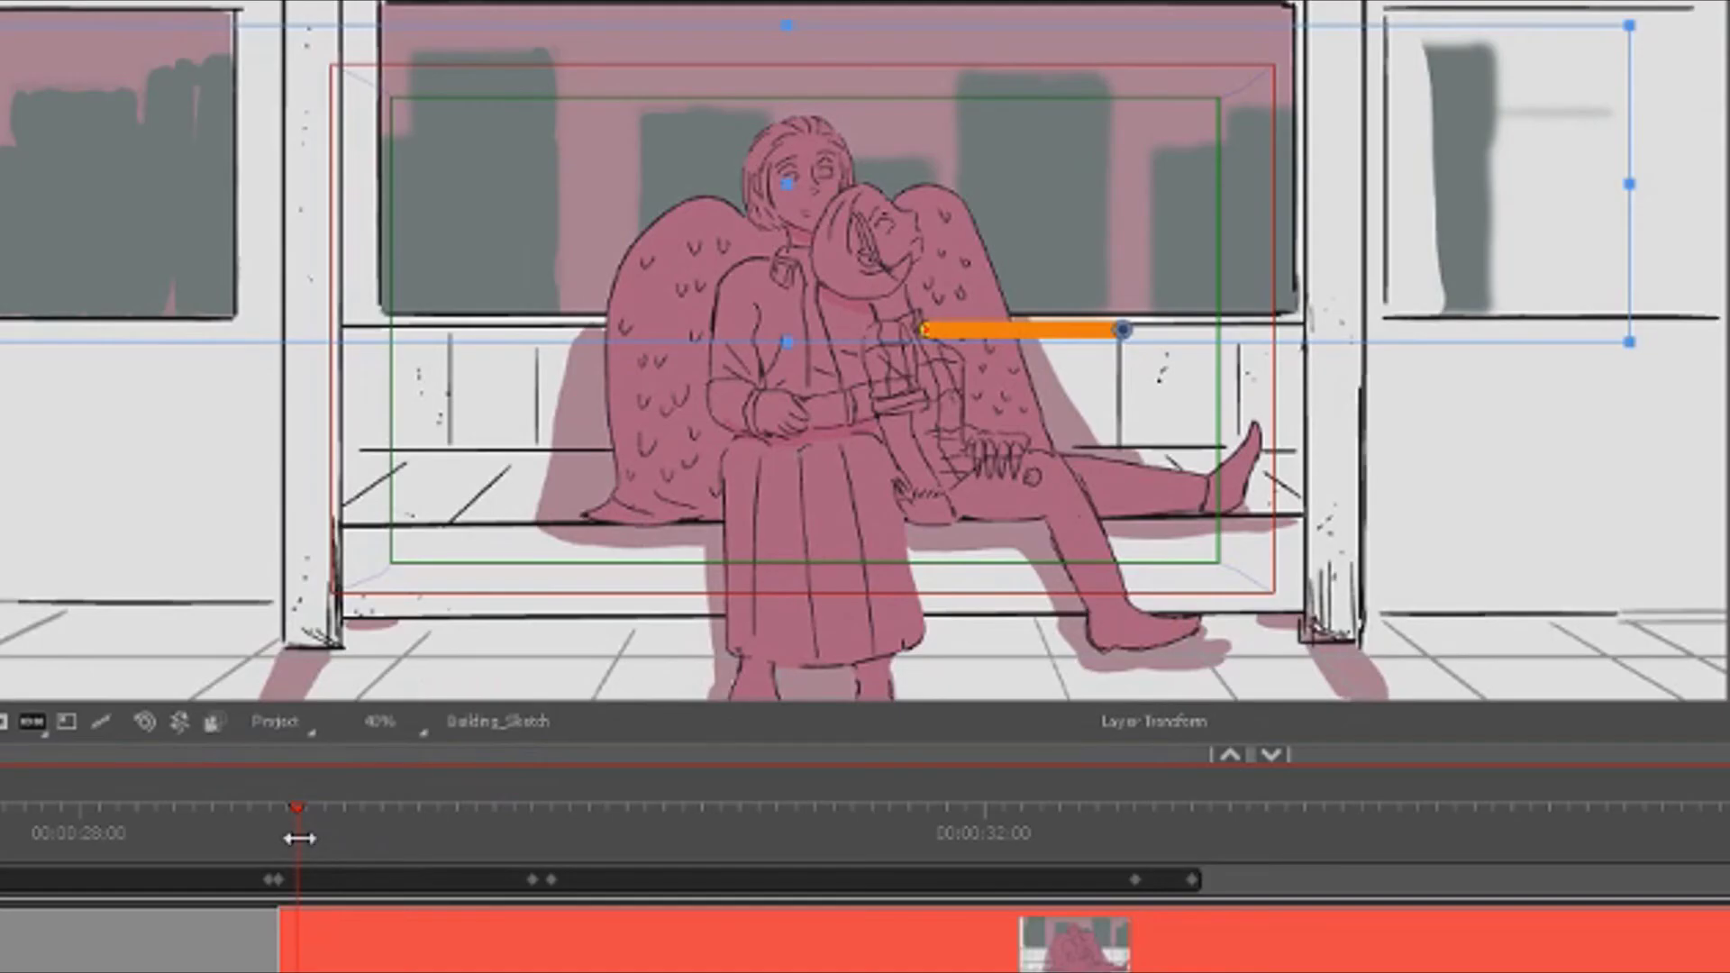
pyautogui.moveTo(332, 772); pyautogui.dragTo(344, 774)
pyautogui.moveTo(322, 840); pyautogui.dragTo(1150, 847)
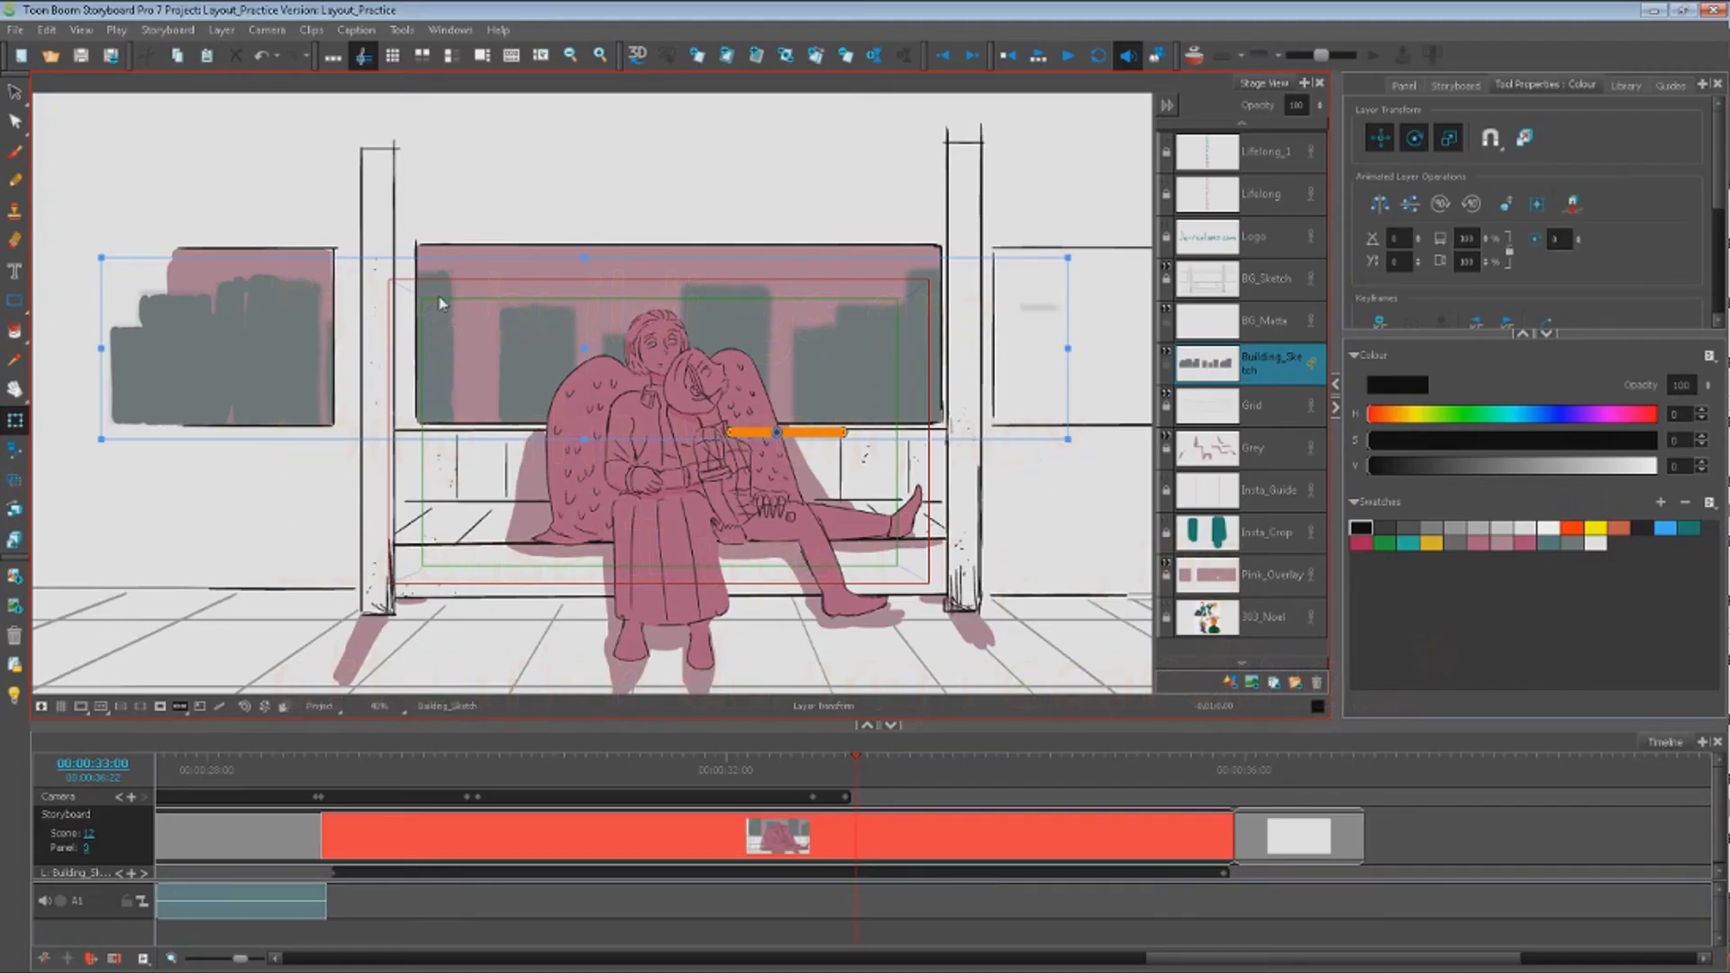
pyautogui.scroll(1, 439, 302)
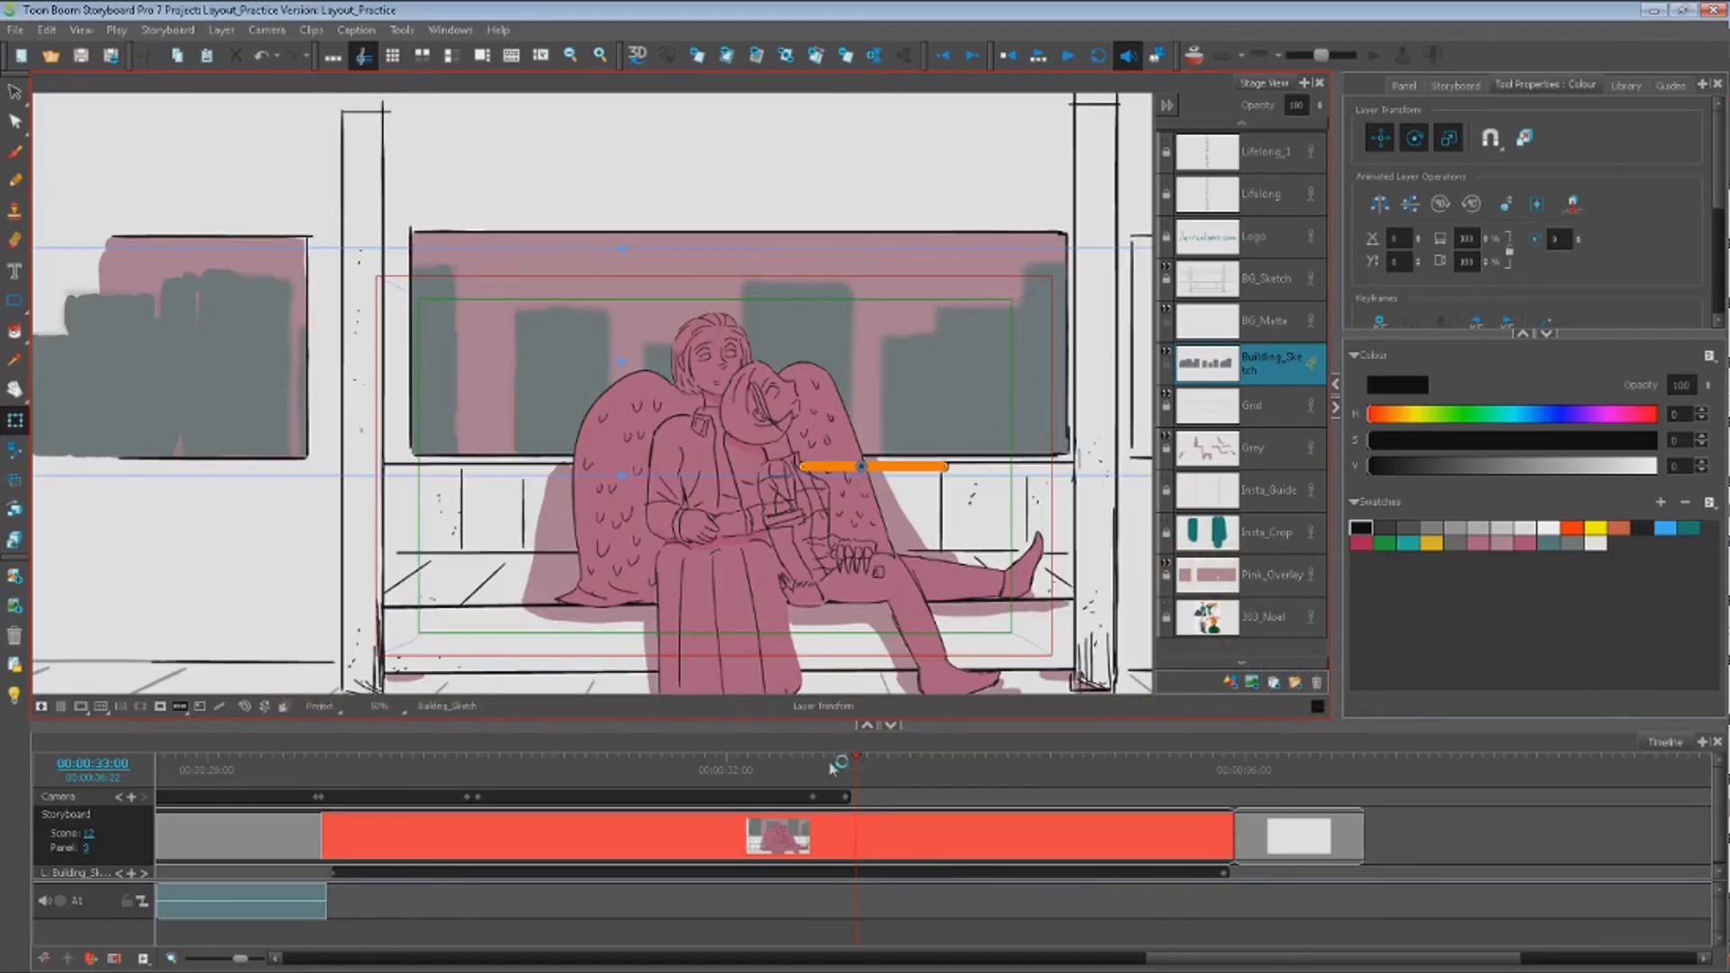
pyautogui.moveTo(854, 769); pyautogui.dragTo(464, 786)
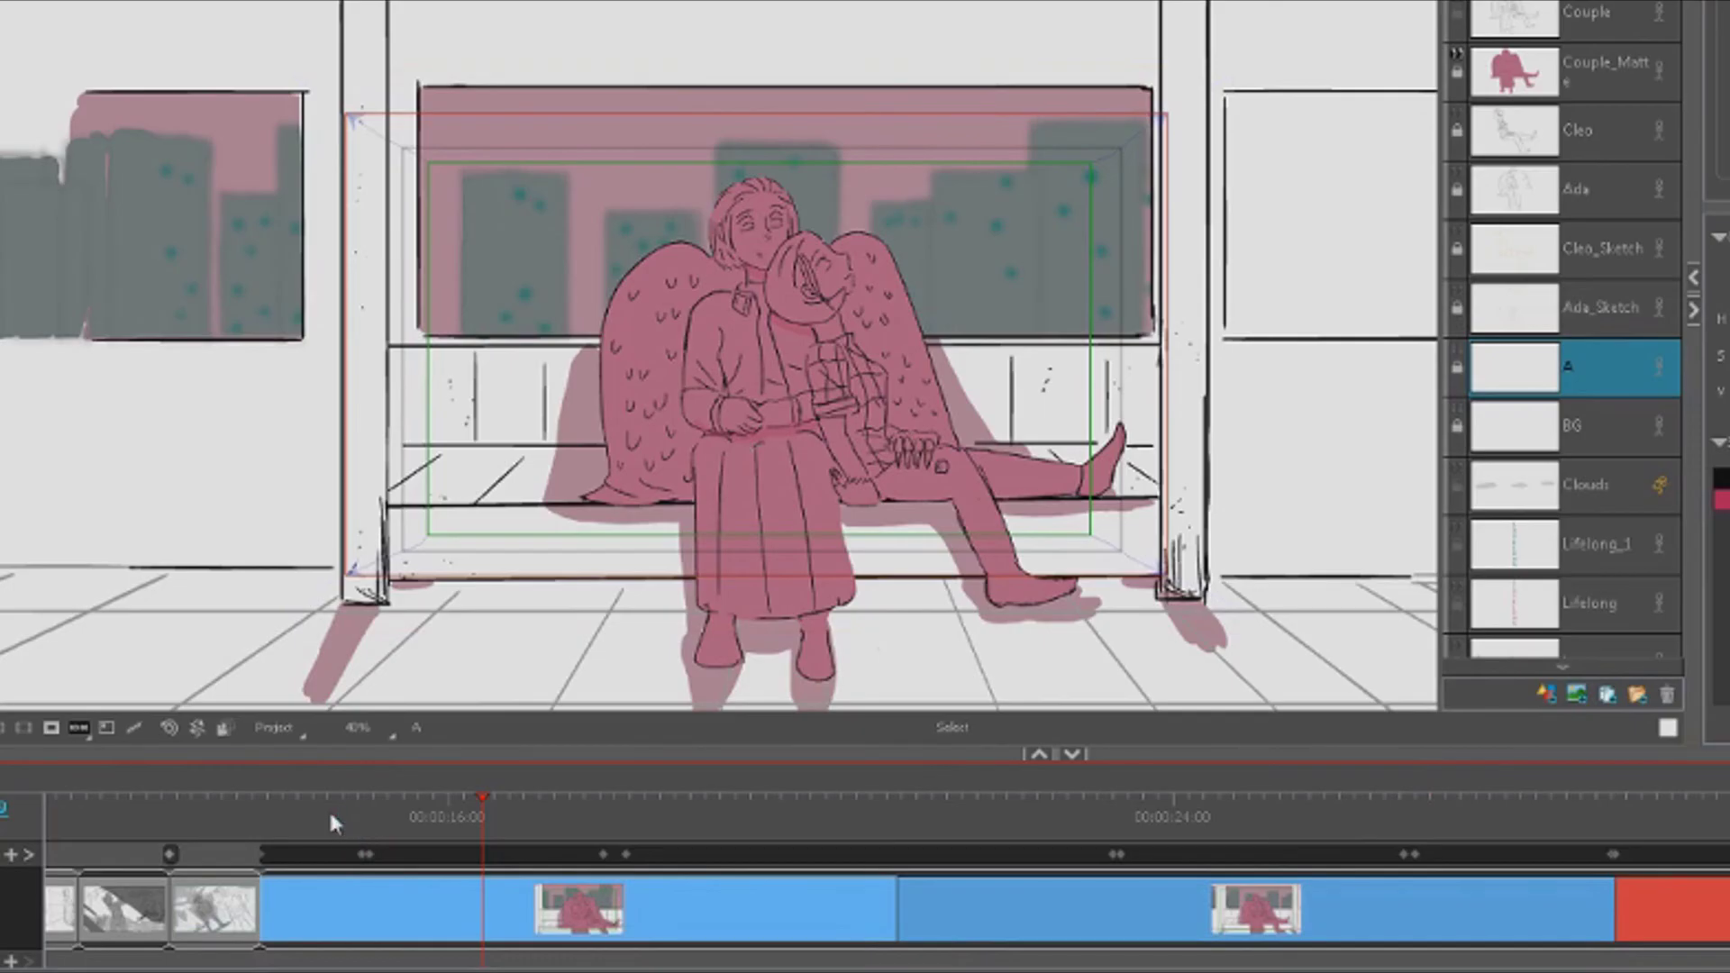
# Try removing the second blue panel so the first one spans its time, undo it and inspect the cut between them
pyautogui.click(327, 812)
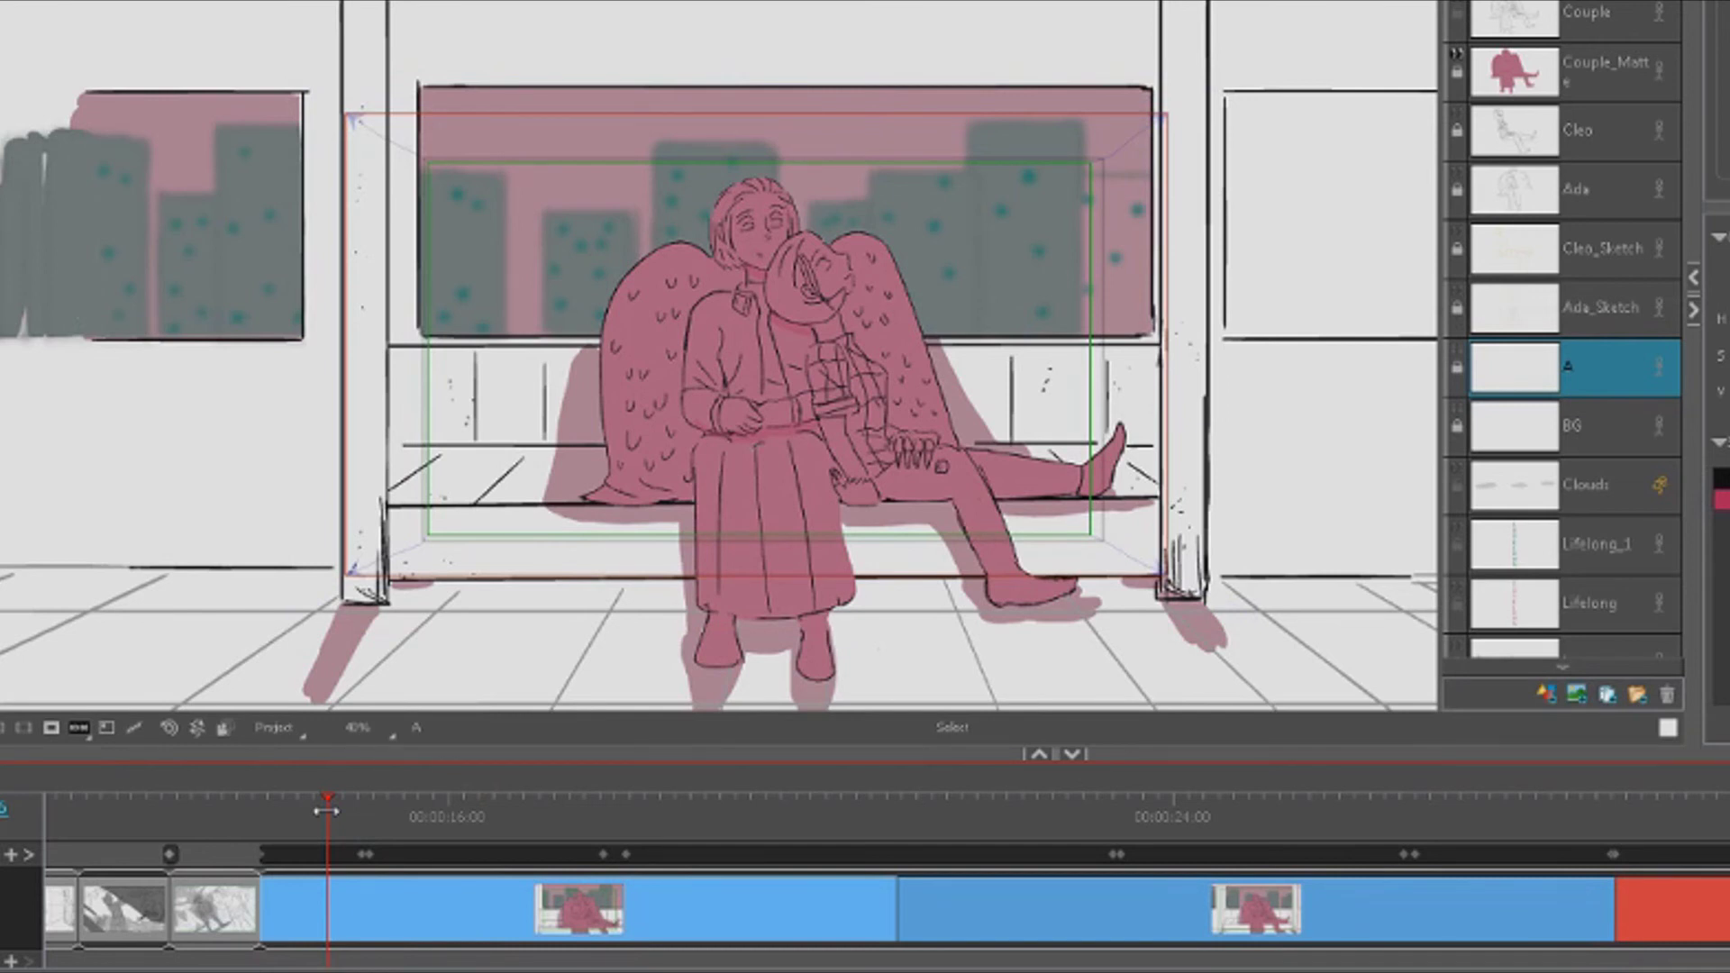
pyautogui.click(1017, 904)
pyautogui.press('Delete')
pyautogui.click(829, 909)
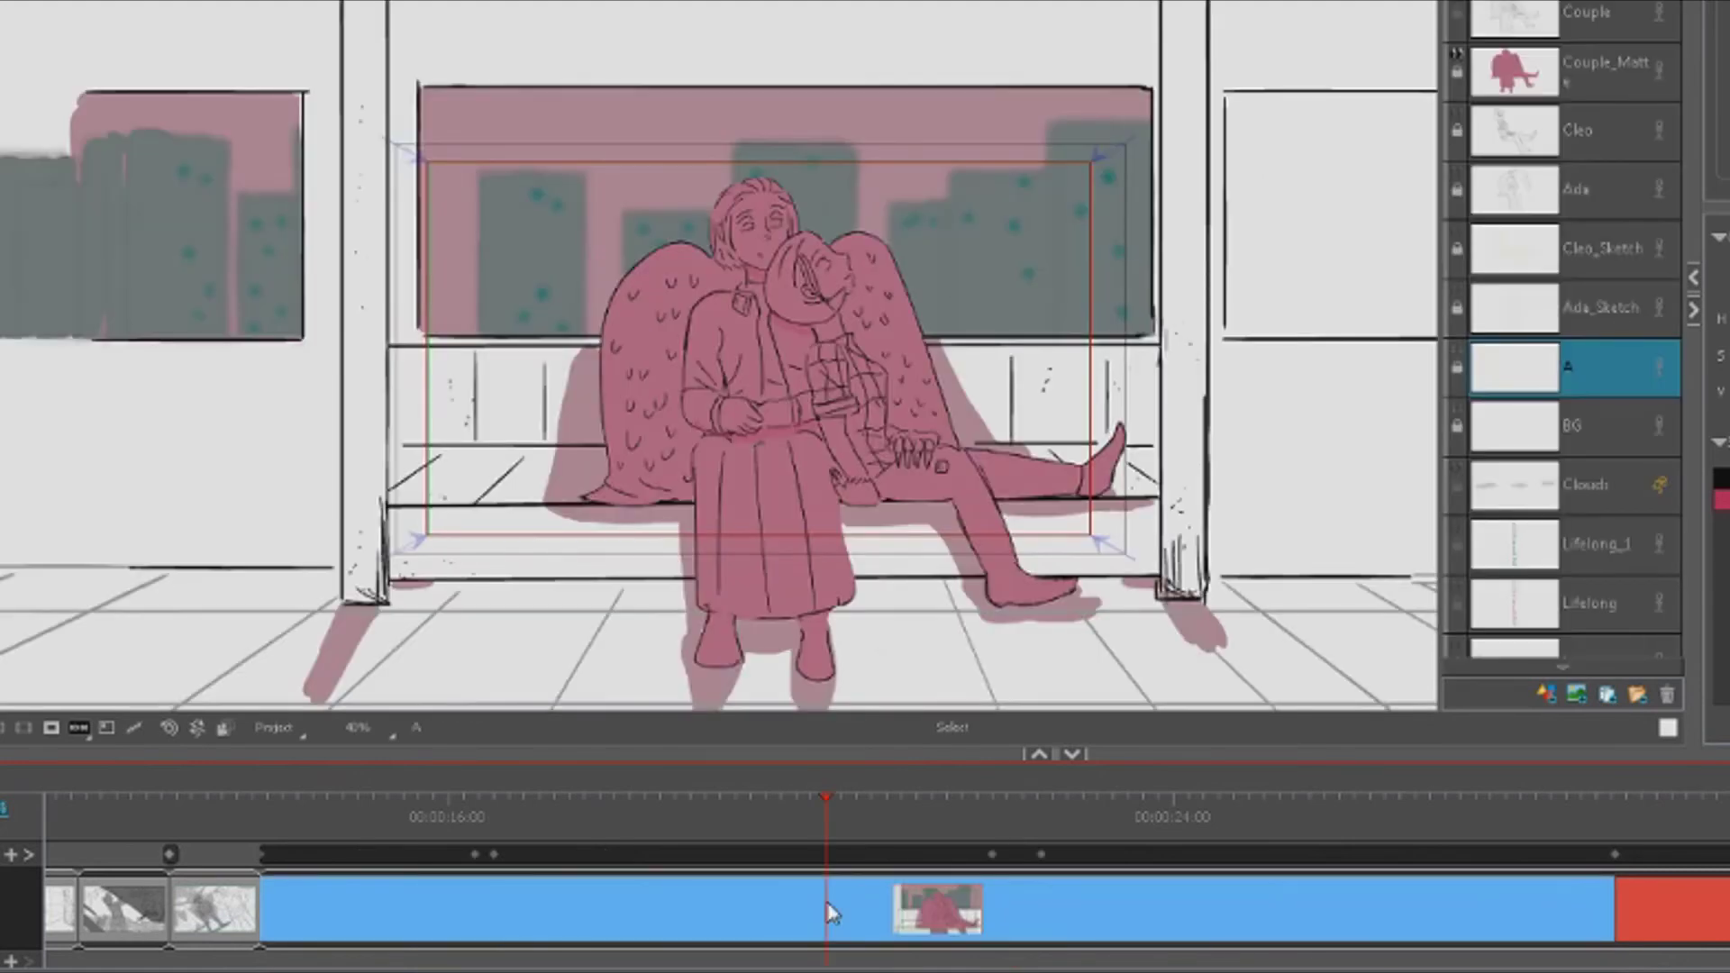
pyautogui.hotkey('ctrl', 'z')
pyautogui.click(861, 905)
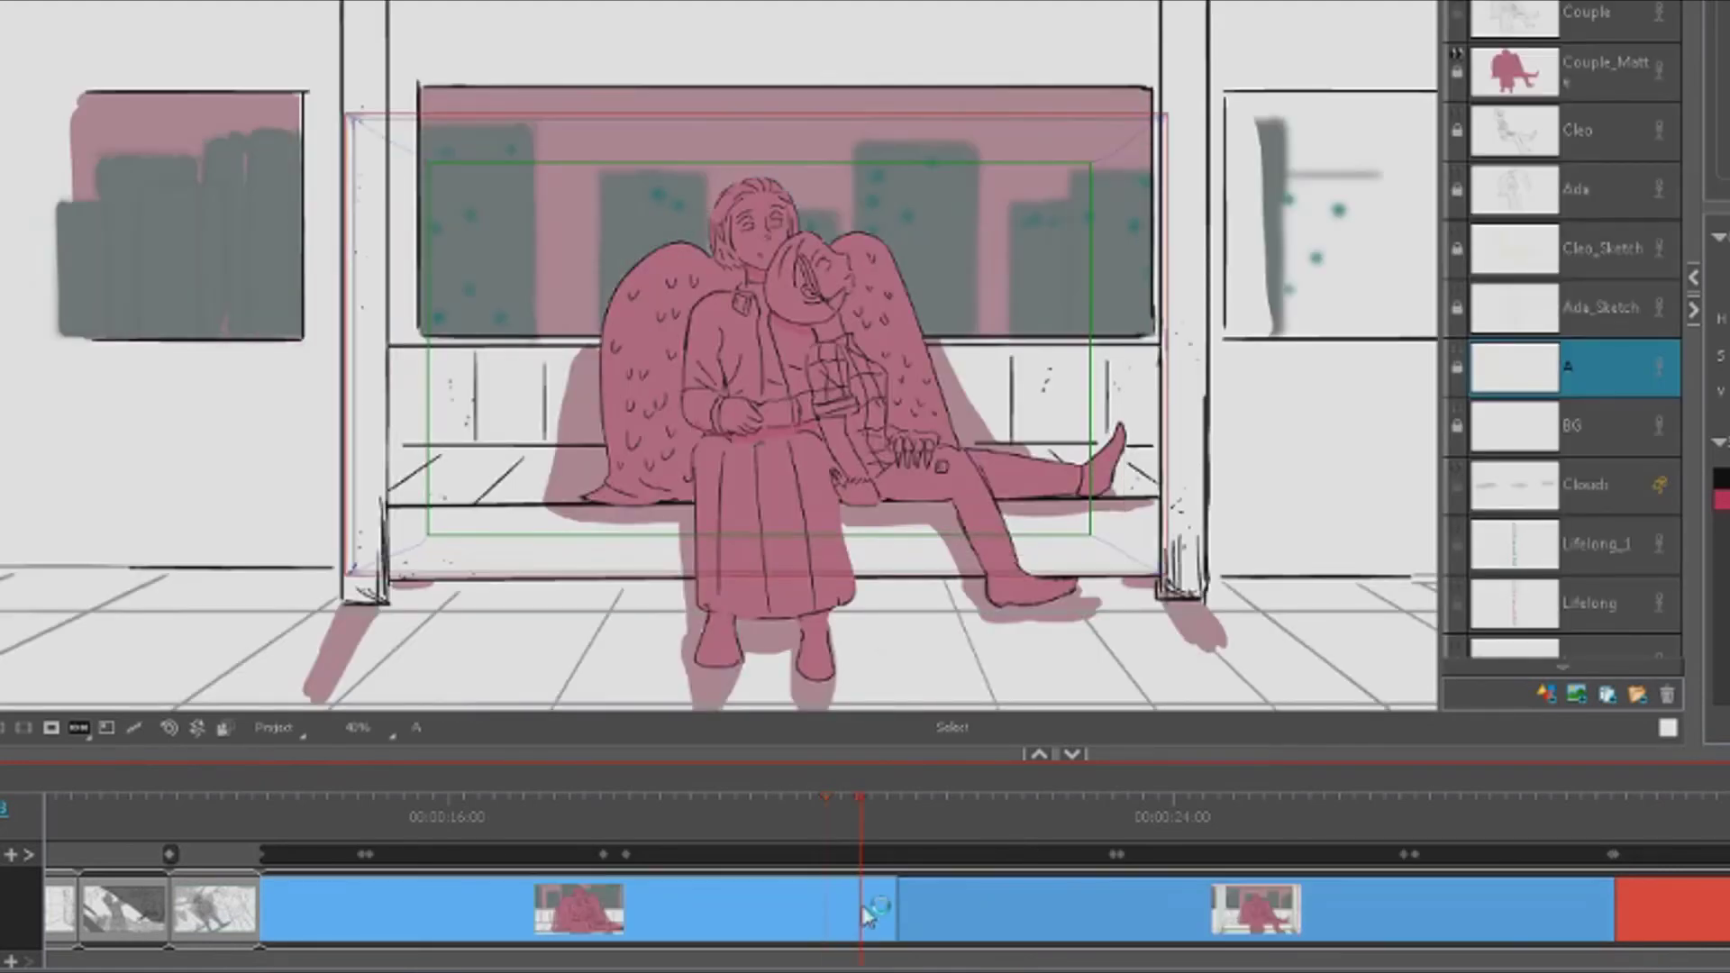
pyautogui.click(892, 902)
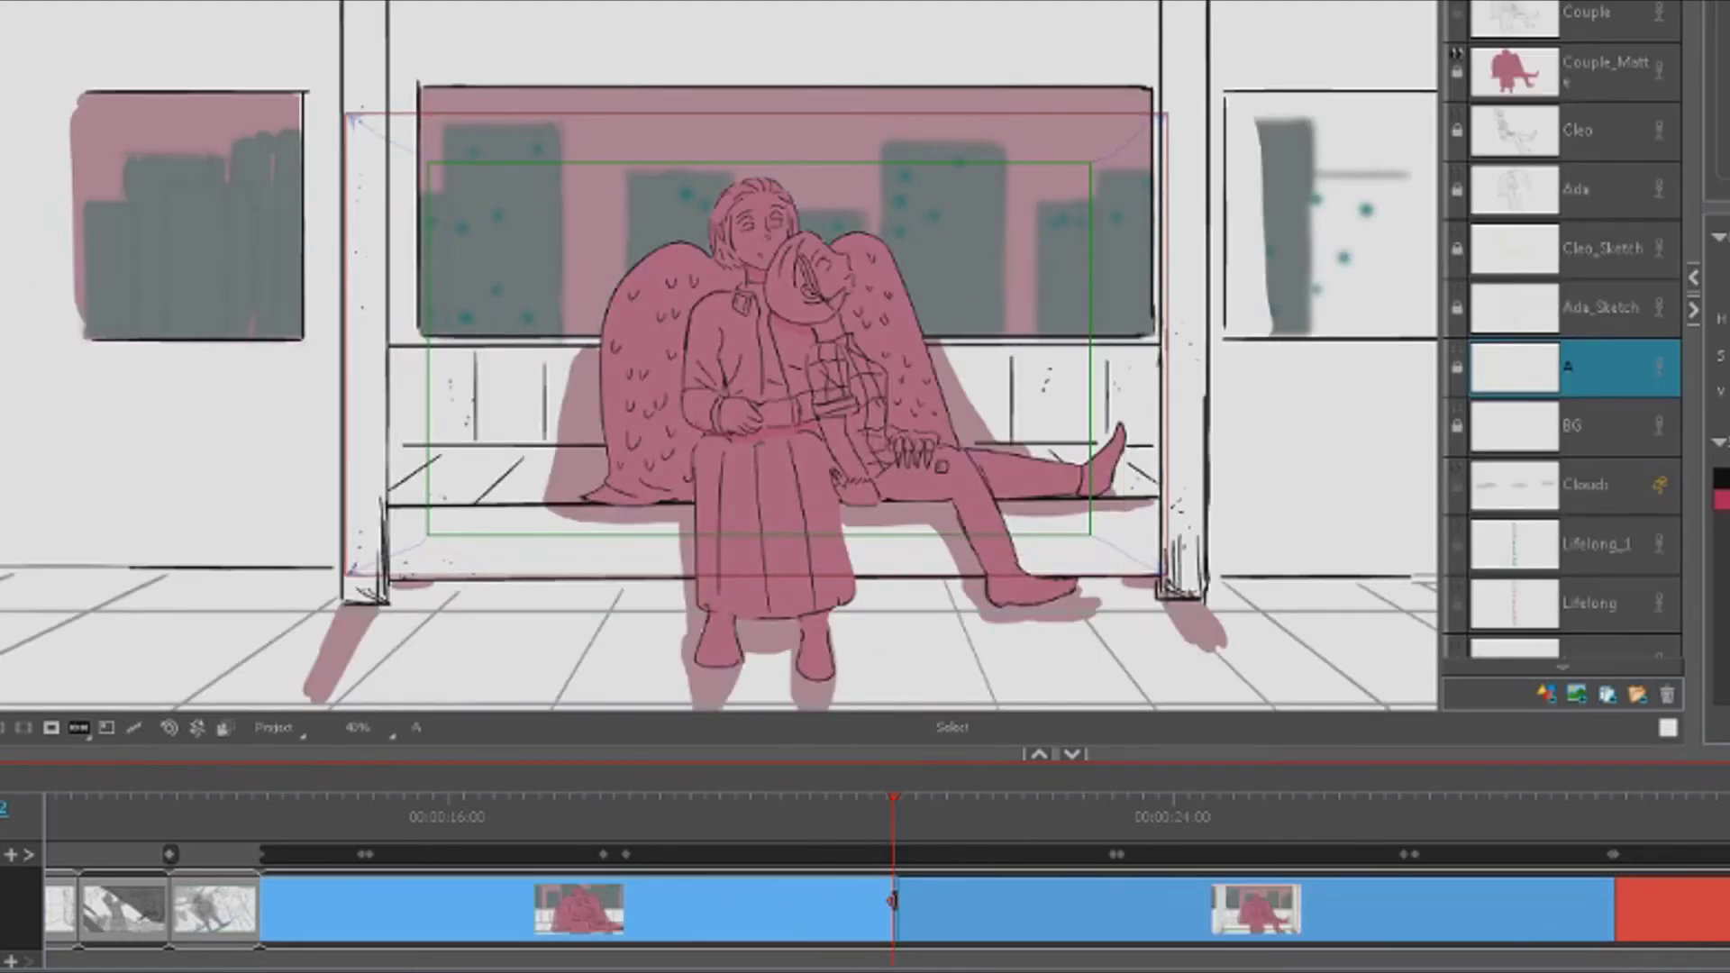
# Colour the second blue panel green to distinguish it, and inspect the building layers in the first panel
pyautogui.click(976, 912)
pyautogui.click(870, 894)
pyautogui.moveTo(876, 838); pyautogui.dragTo(602, 820)
pyautogui.scroll(1, 776, 263)
pyautogui.scroll(4, 776, 264)
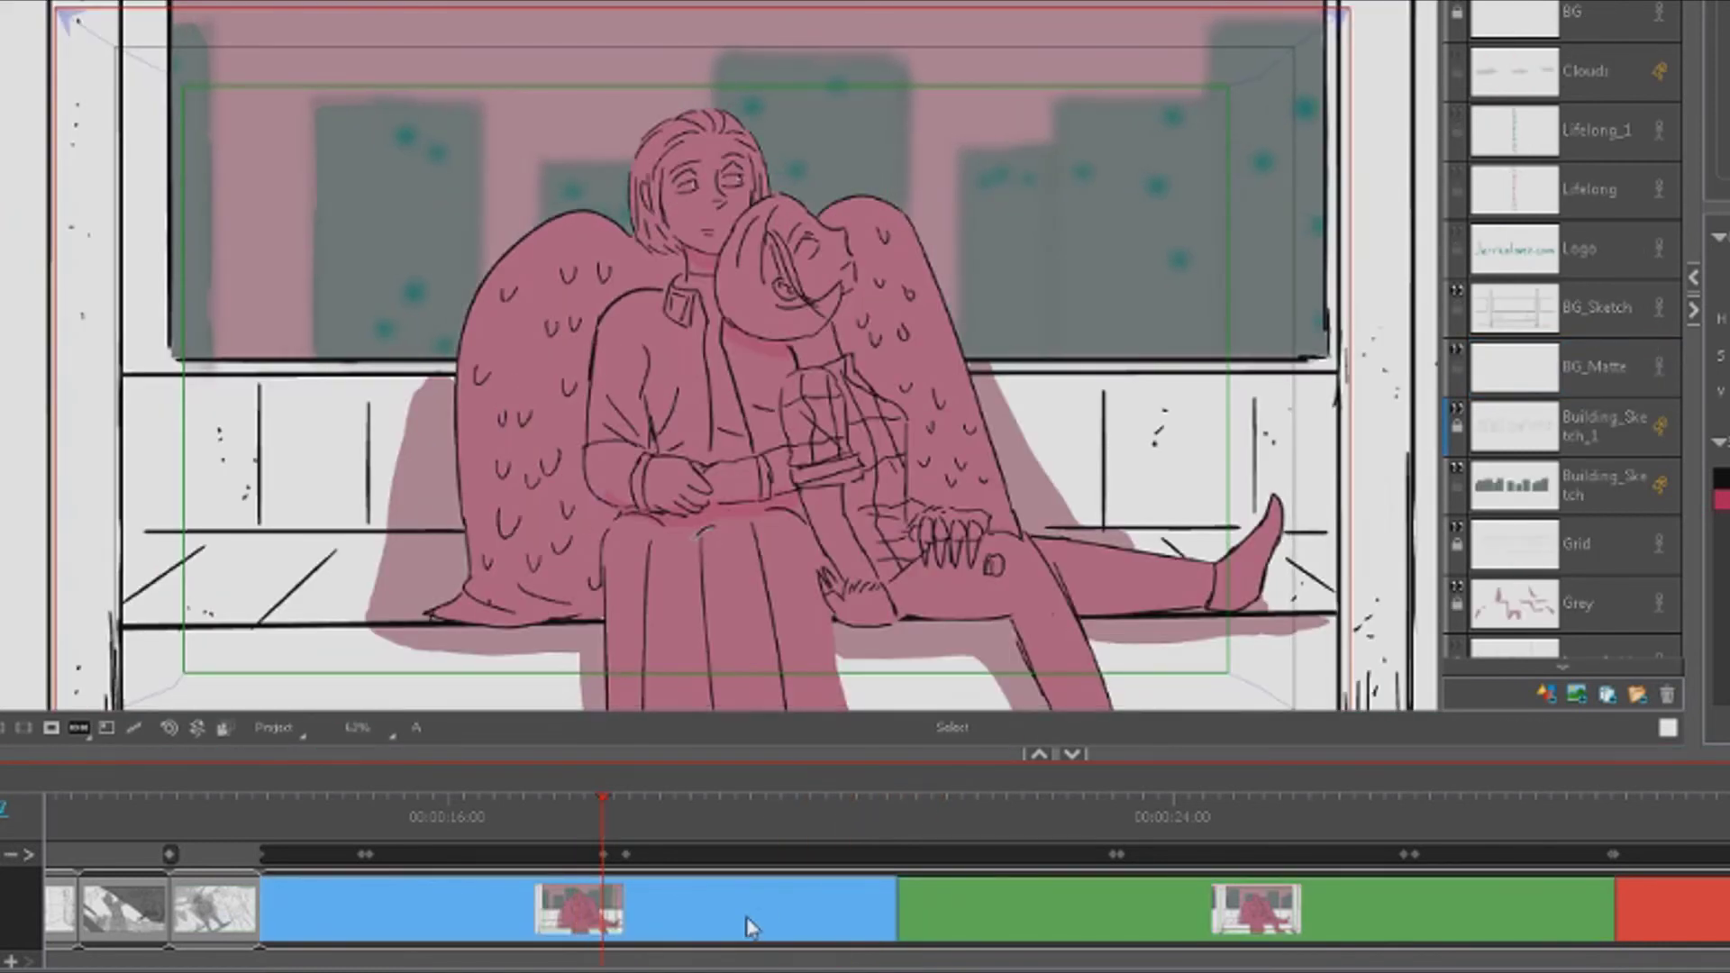
# Try replacing the green panel by extending the blue panel over its time and splitting it at the playhead
pyautogui.click(968, 913)
pyautogui.press('Delete')
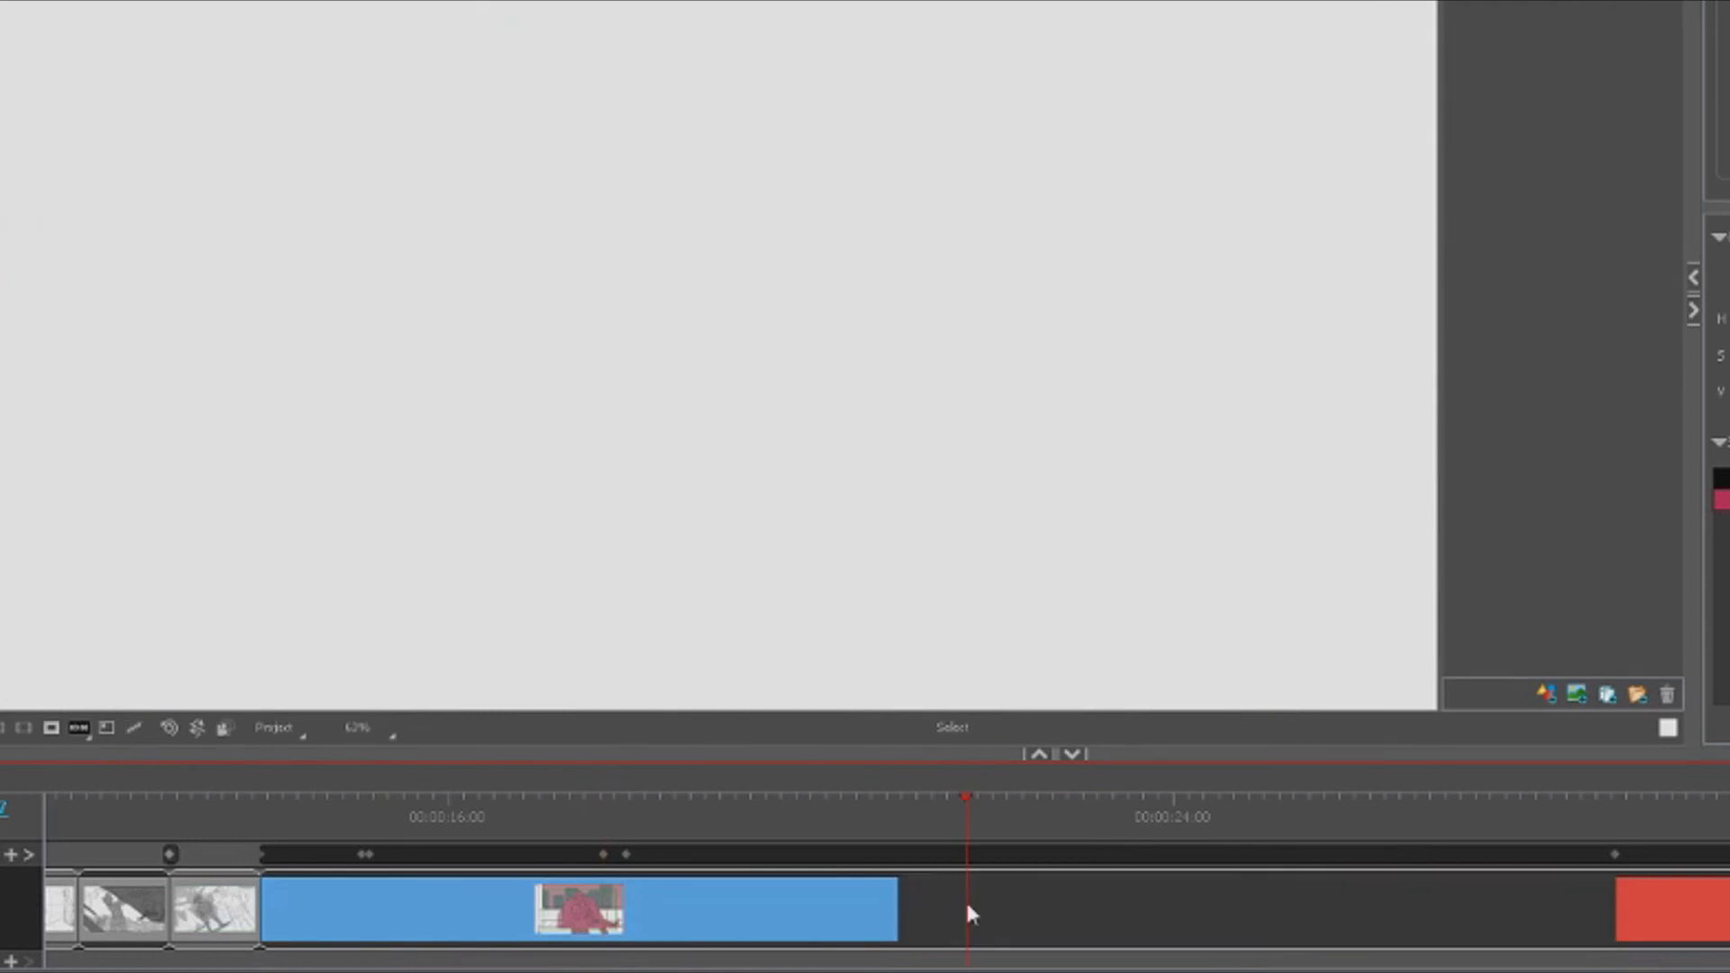
pyautogui.moveTo(900, 907); pyautogui.dragTo(1615, 918)
pyautogui.moveTo(1001, 920); pyautogui.dragTo(921, 913)
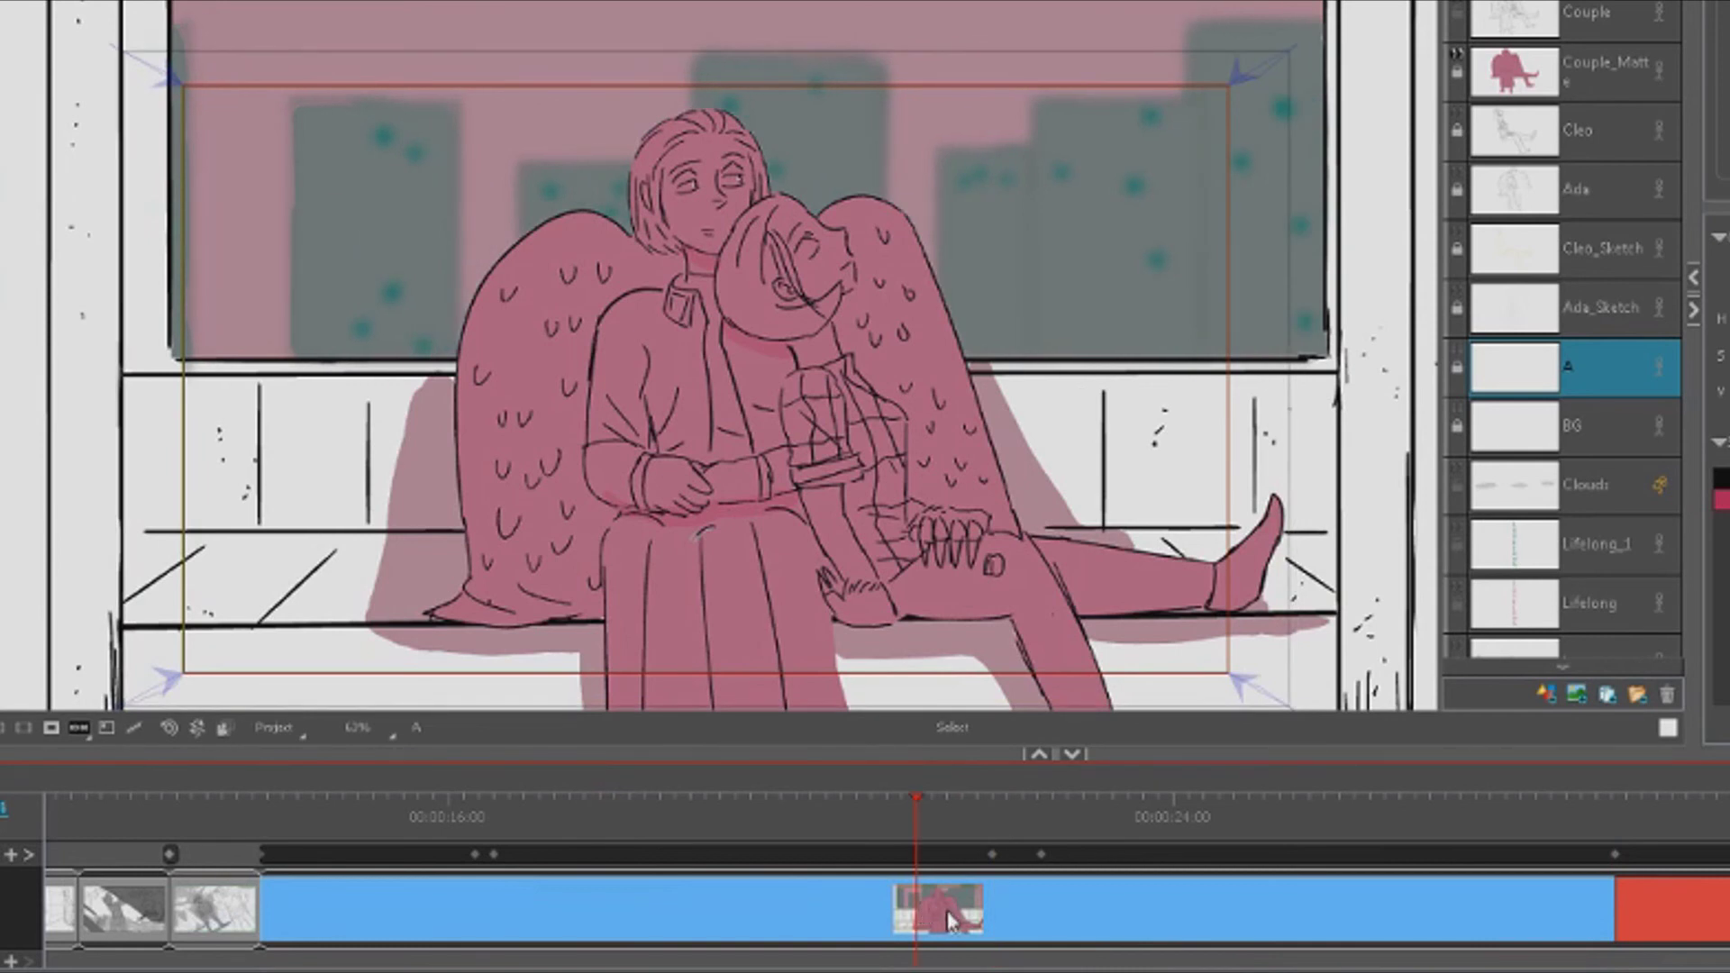
pyautogui.hotkey('ctrl', 'k')
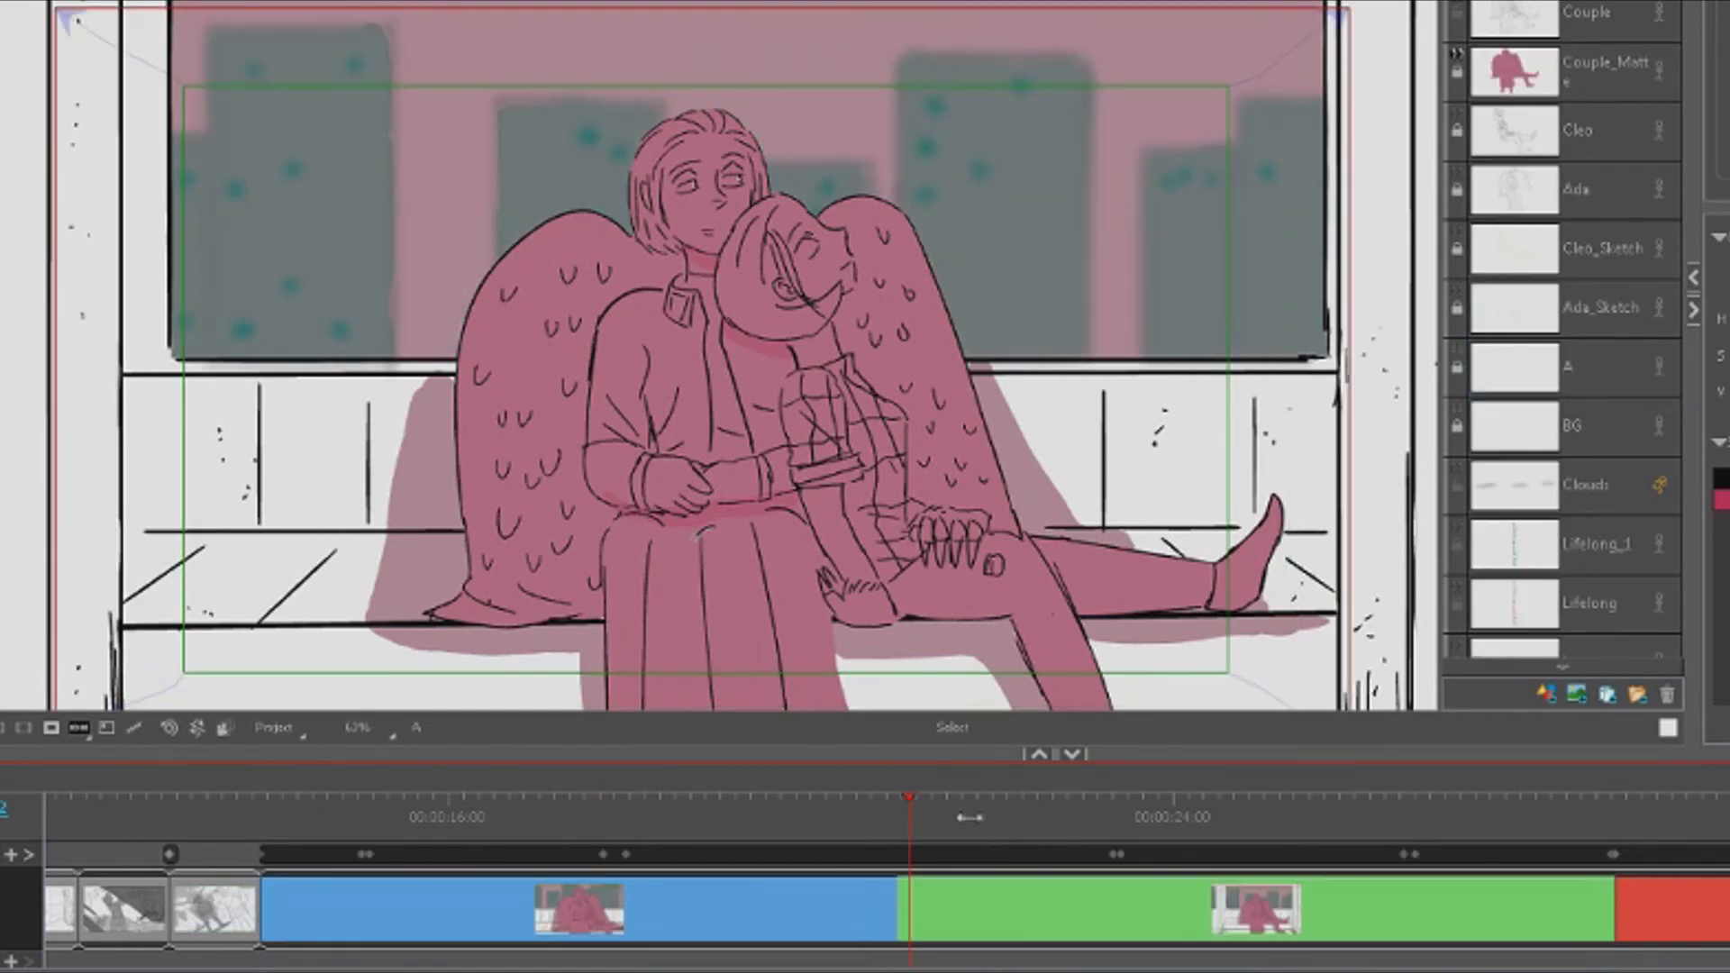
# Scrub through the green panel to preview its building animation, and examine the framing at 00:00:17:16 in the blue panel
pyautogui.moveTo(969, 816); pyautogui.dragTo(1166, 844)
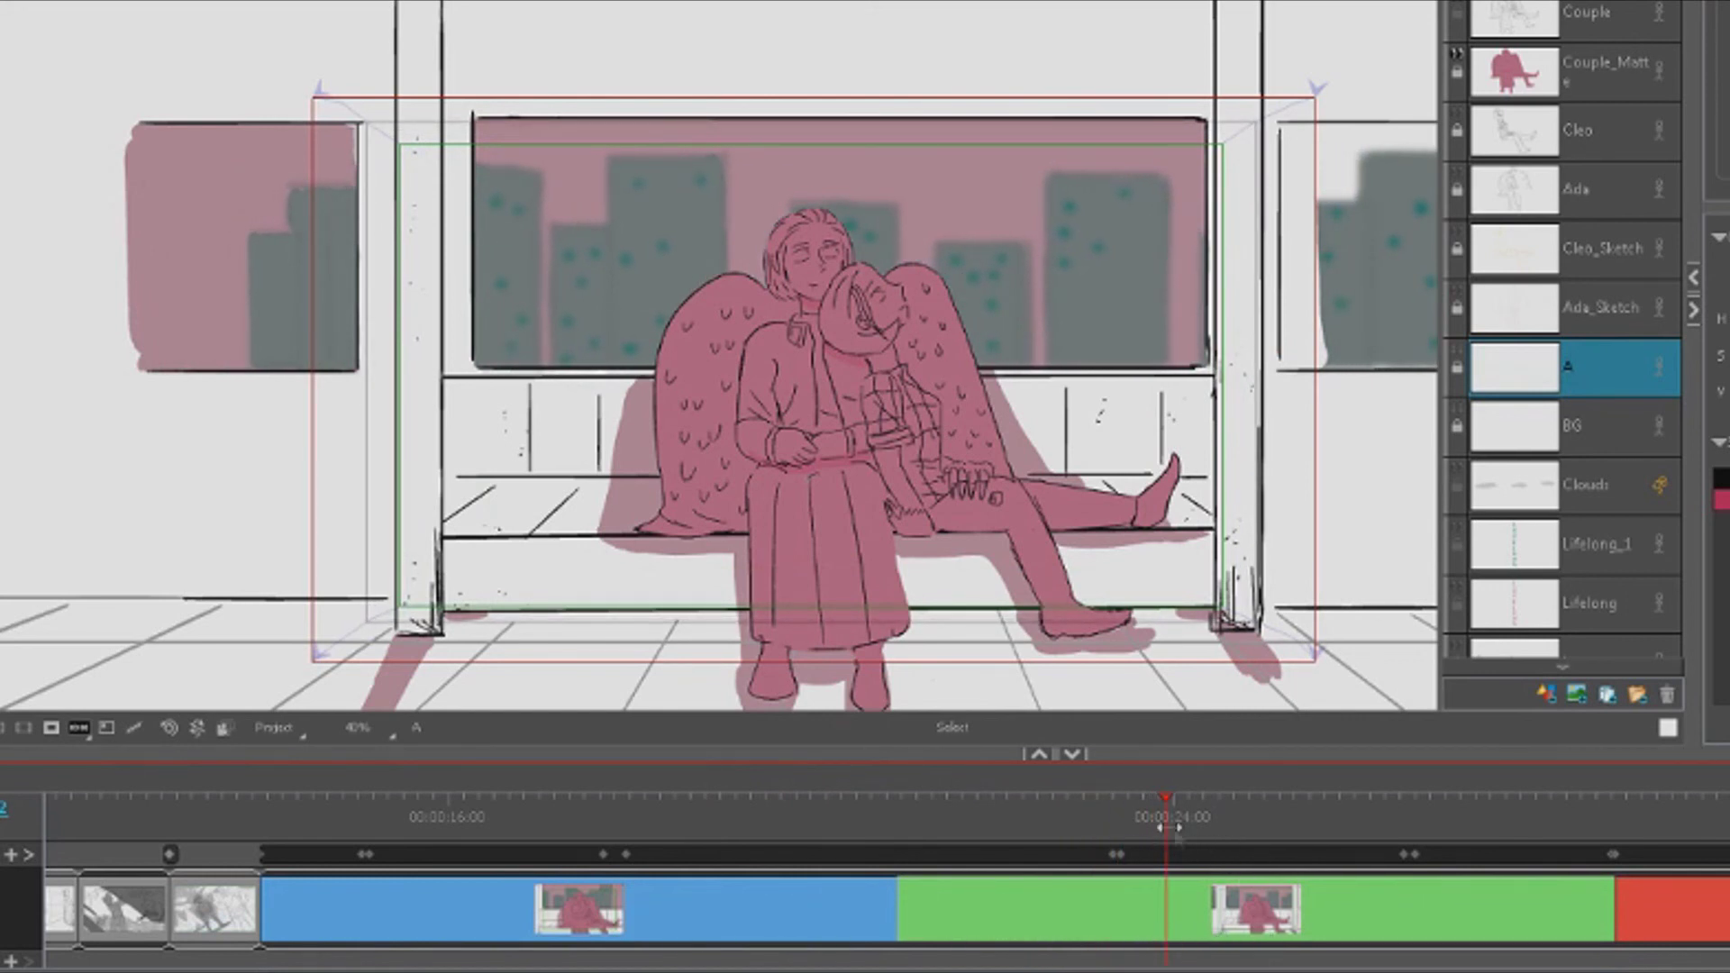
pyautogui.moveTo(1177, 829); pyautogui.dragTo(1549, 832)
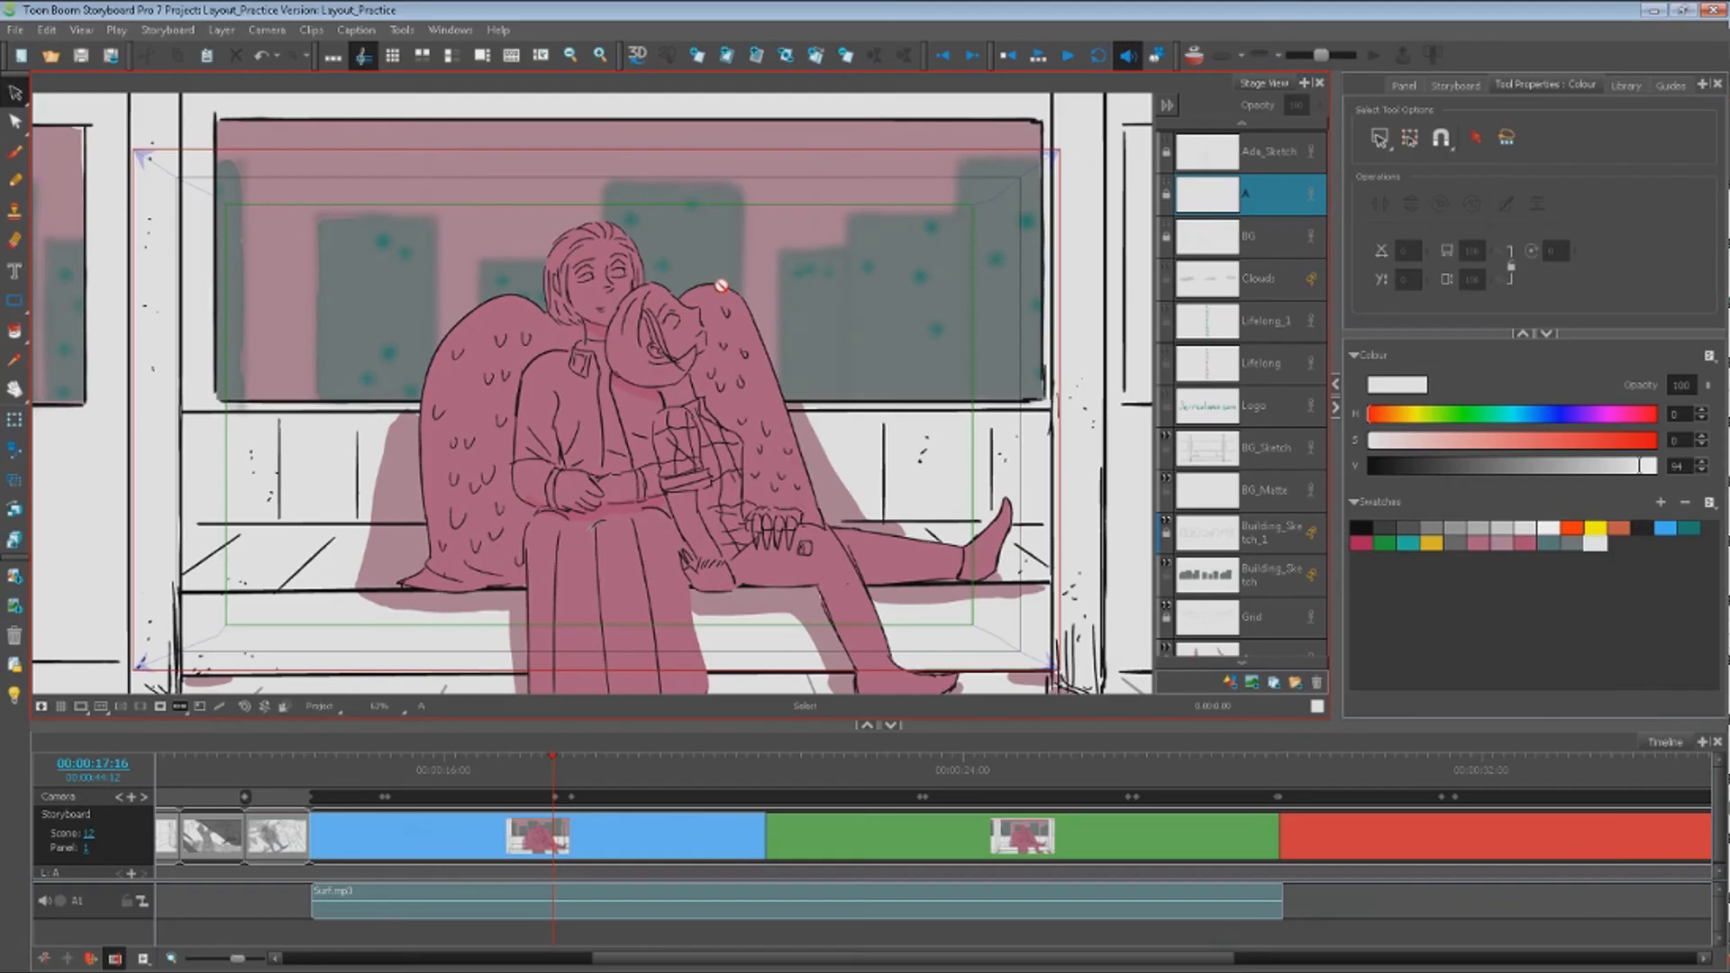
pyautogui.scroll(-2, 760, 167)
pyautogui.scroll(5, 761, 167)
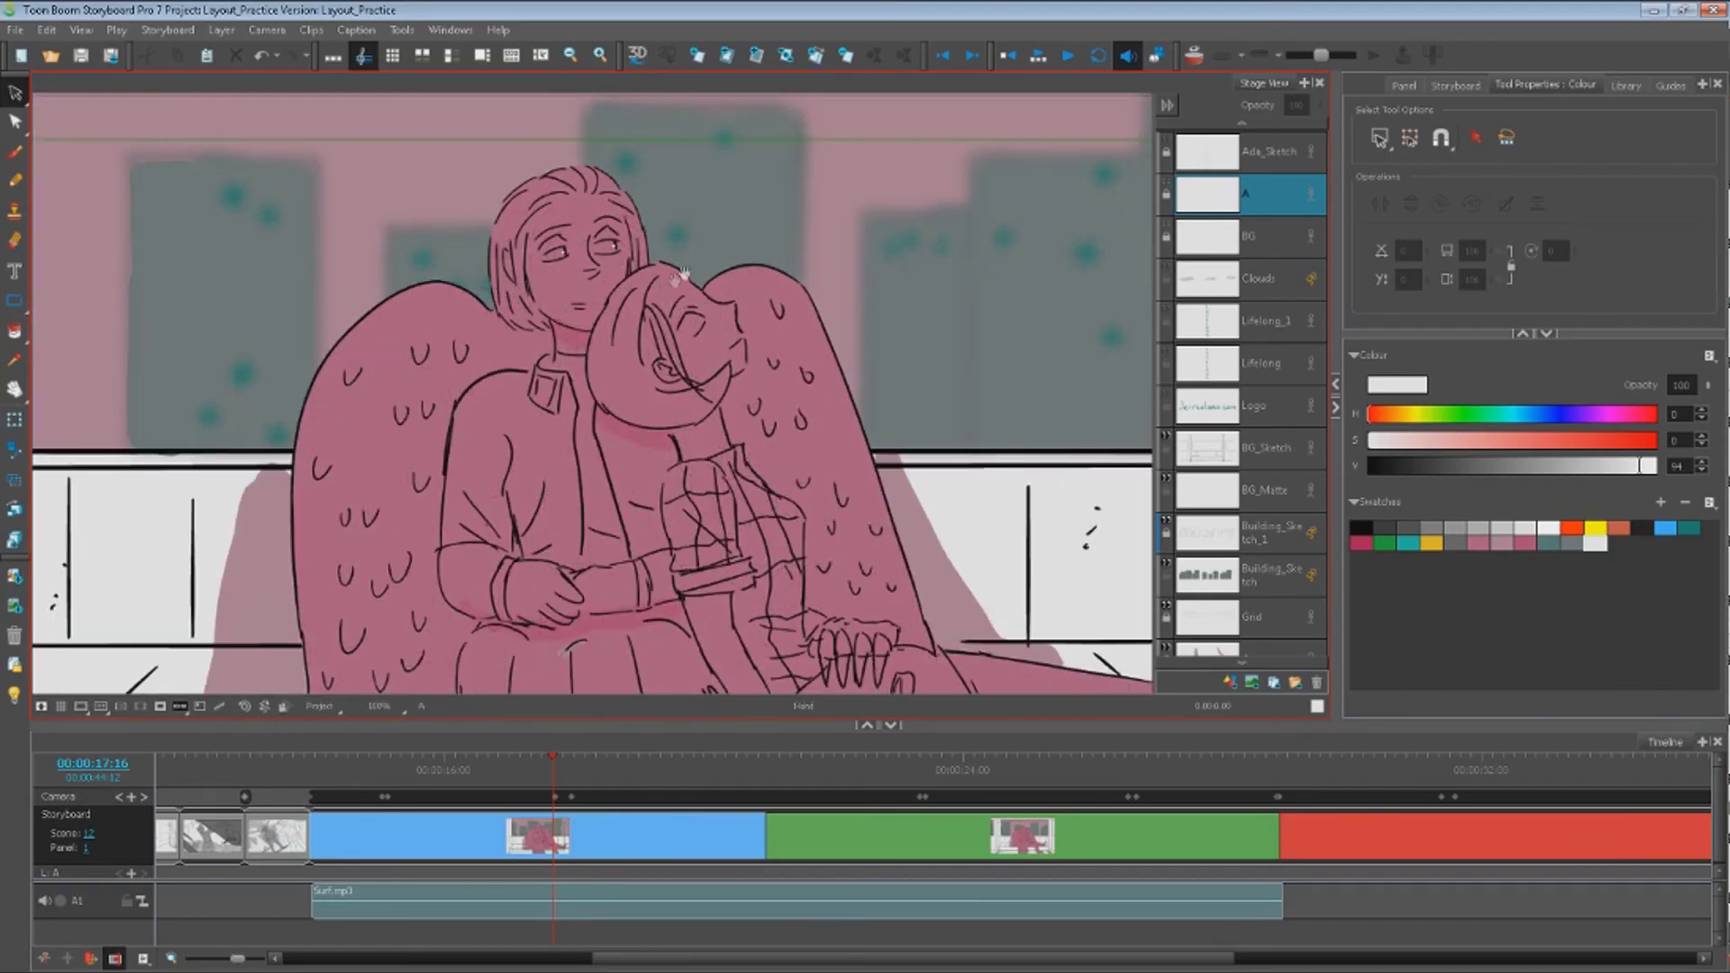
pyautogui.scroll(-3, 683, 273)
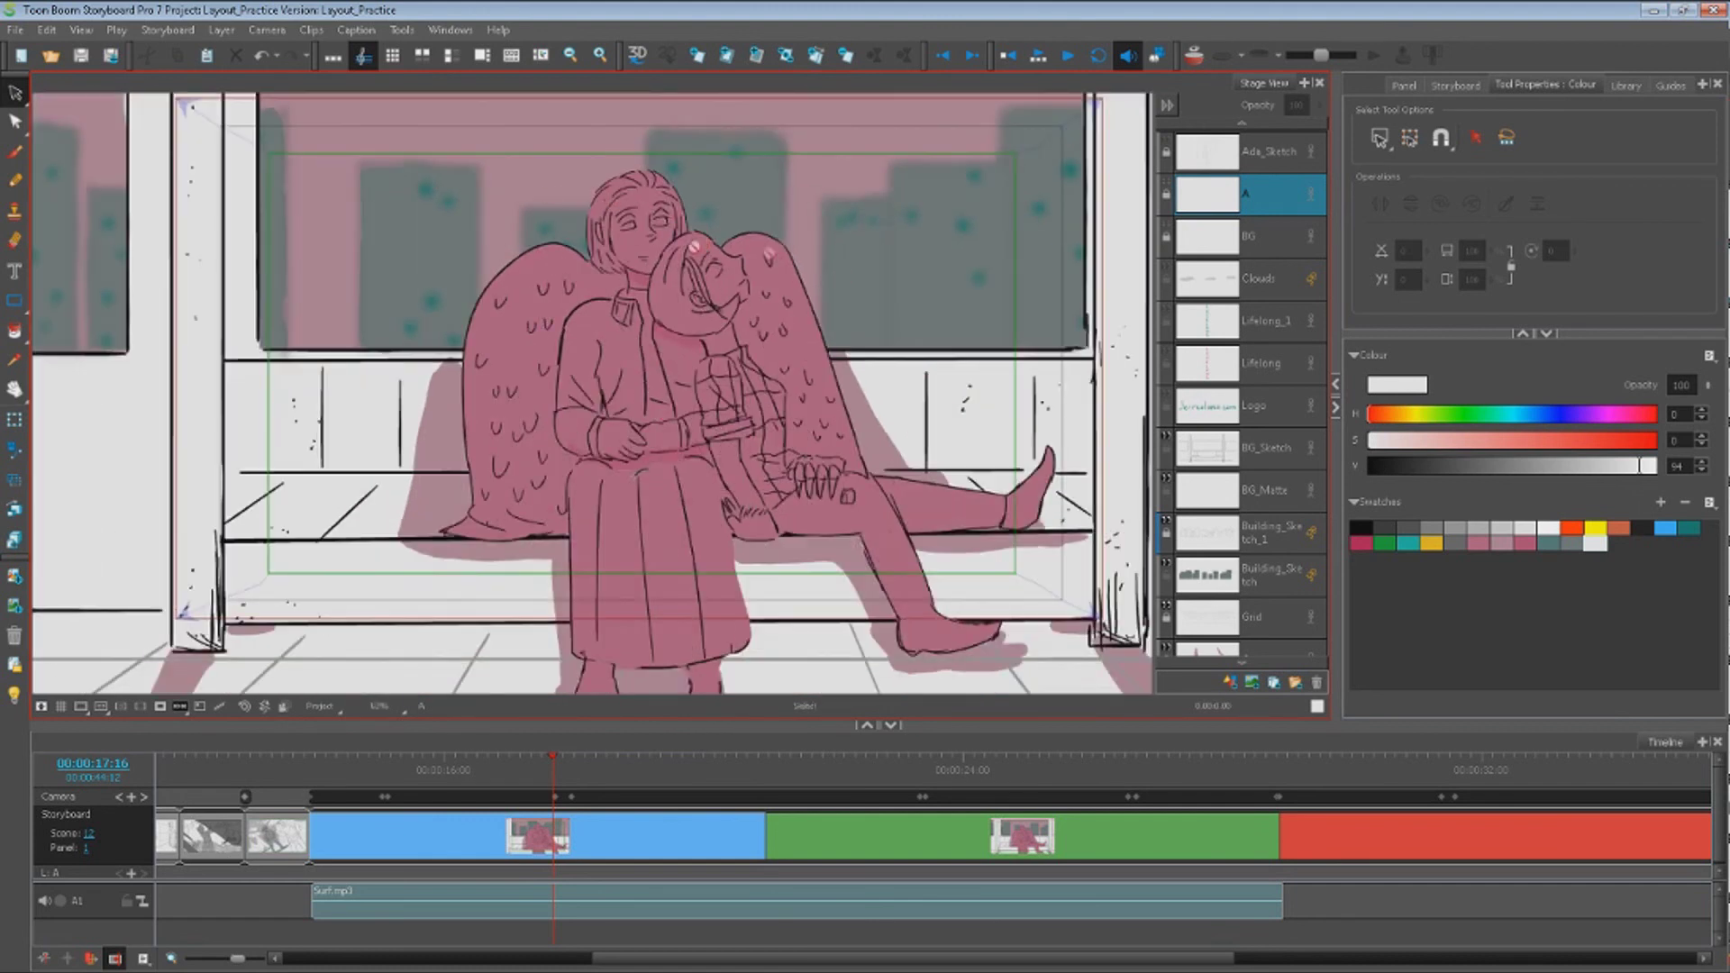
pyautogui.scroll(2, 1199, 351)
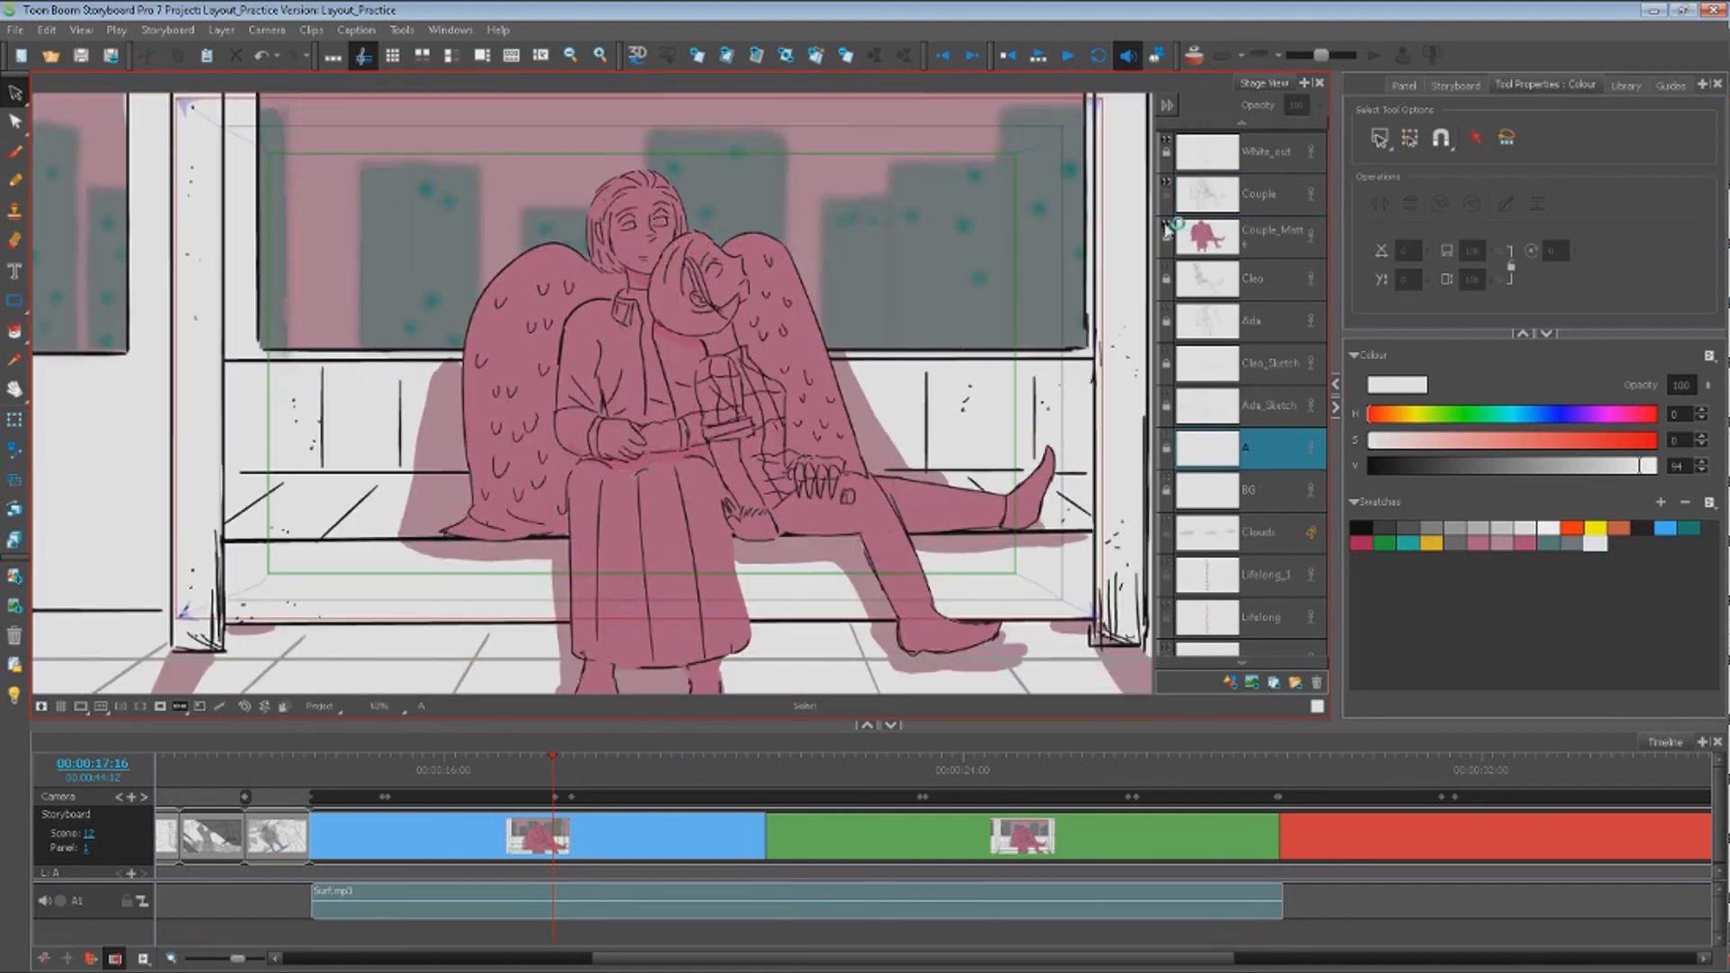
# Hide and show the Couple_Matte layer in the blue panel to check what it covers behind the line art
pyautogui.click(1169, 230)
pyautogui.click(1169, 229)
pyautogui.scroll(-2, 1006, 222)
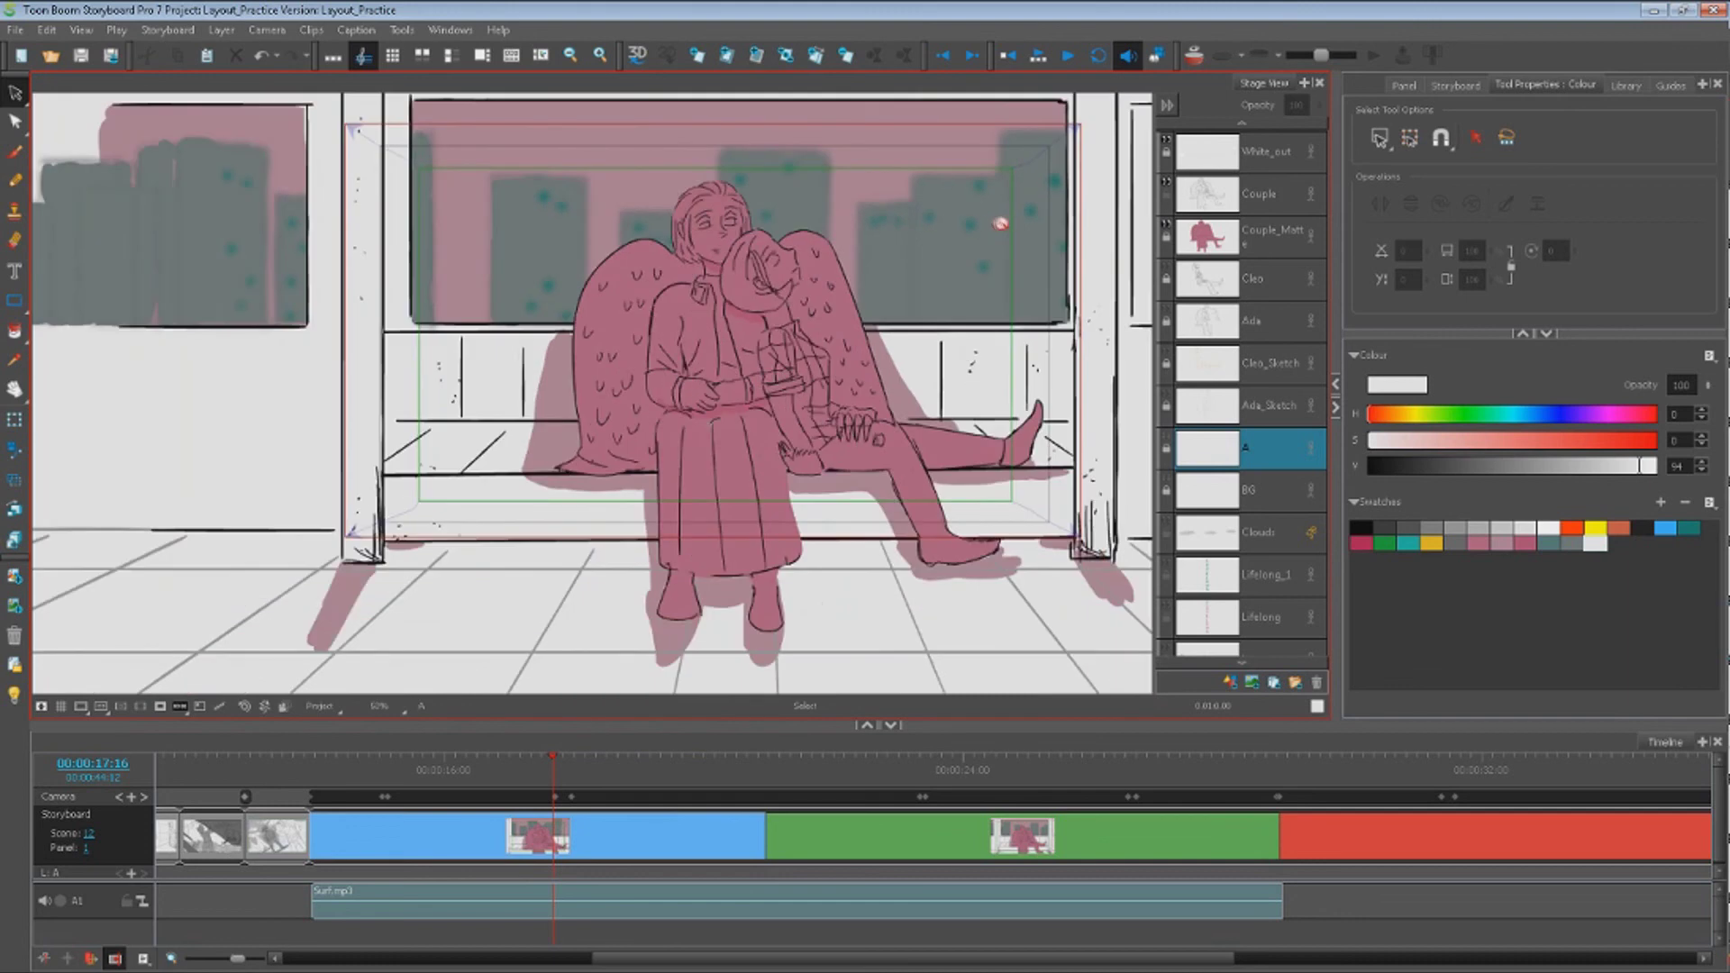
pyautogui.scroll(2, 990, 223)
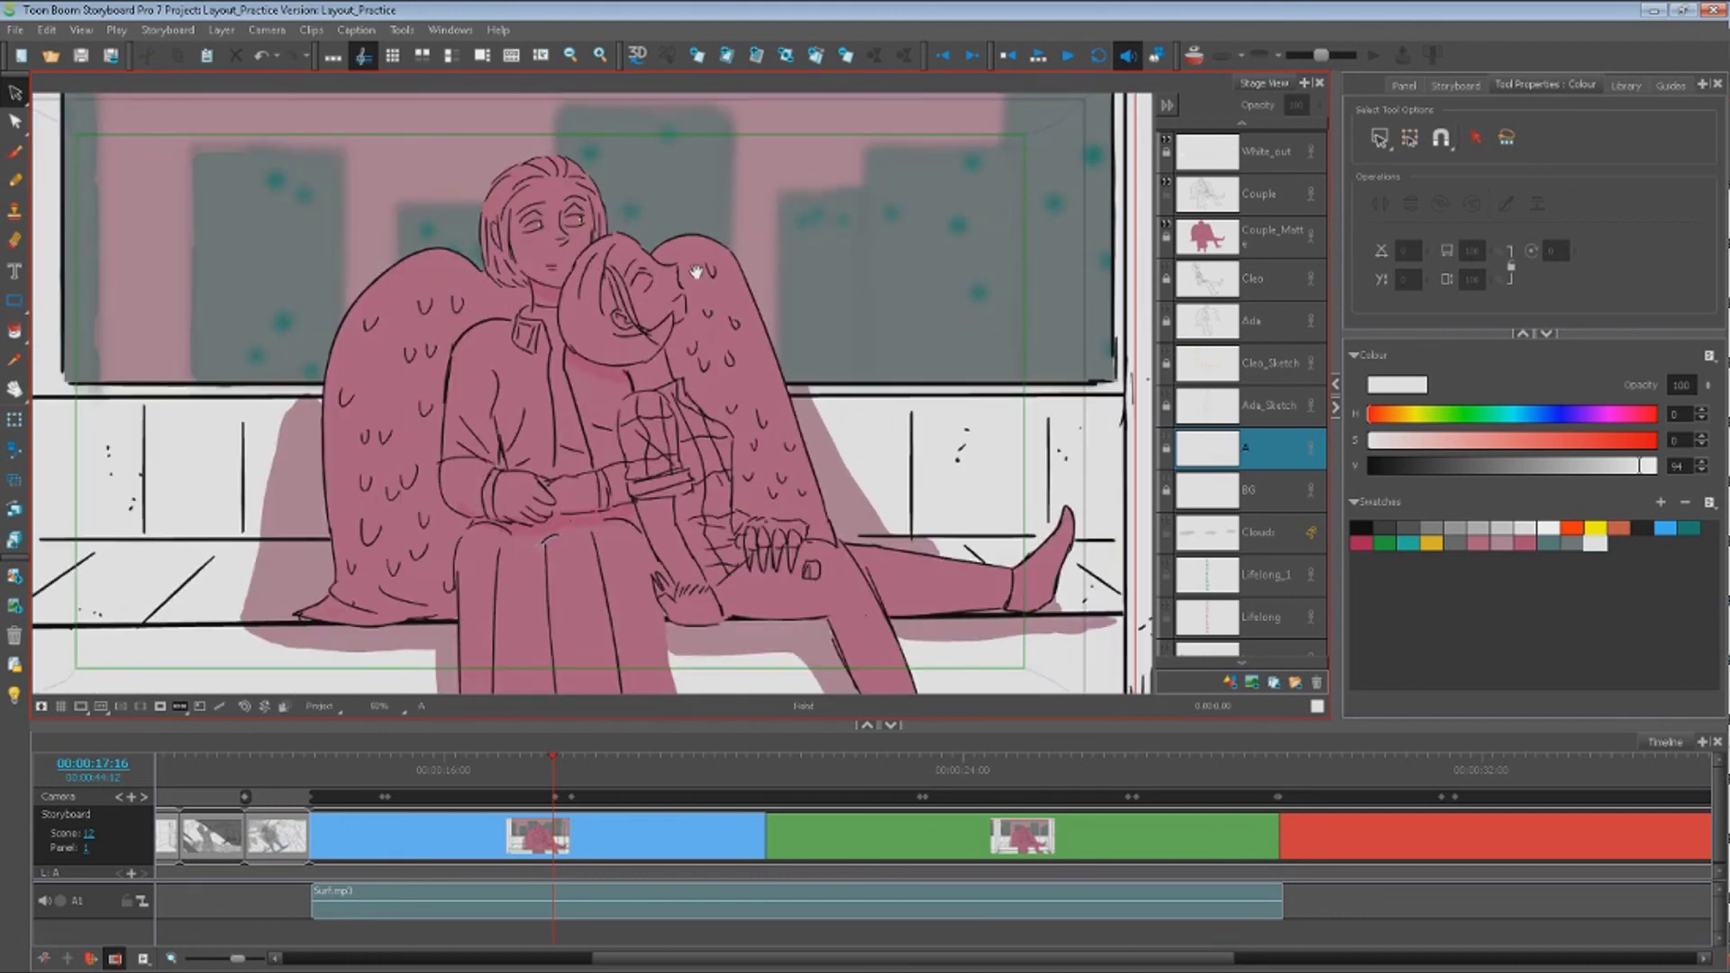